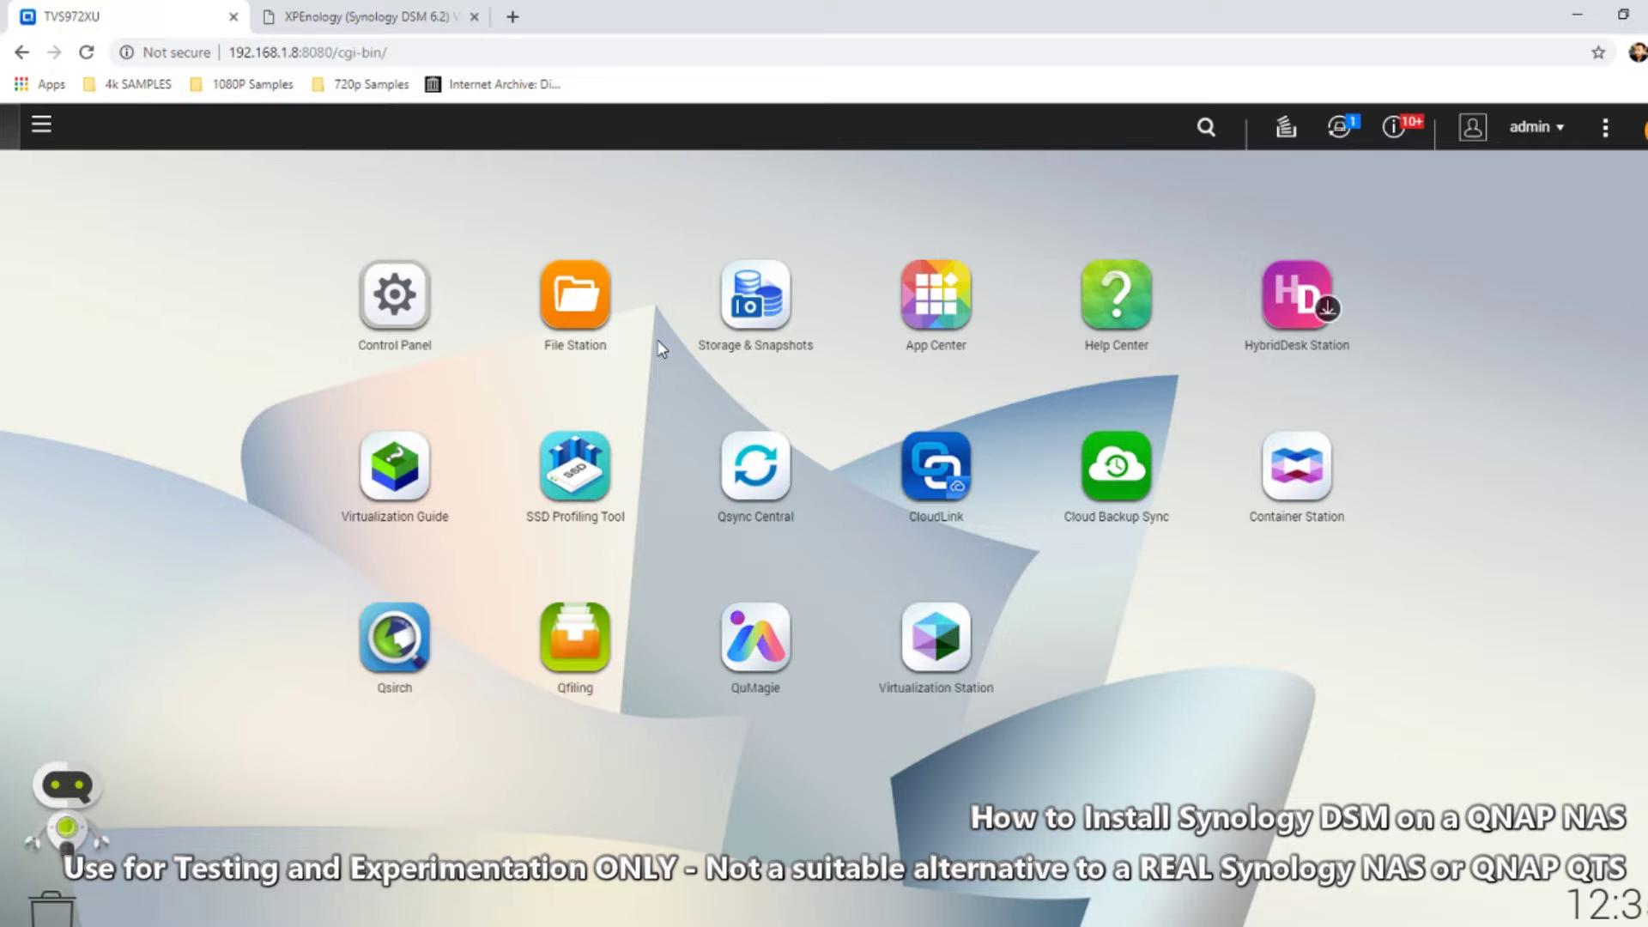
# Read the XPEnology forum guide, then launch Virtualization Station from the QTS desktop
pyautogui.click(369, 16)
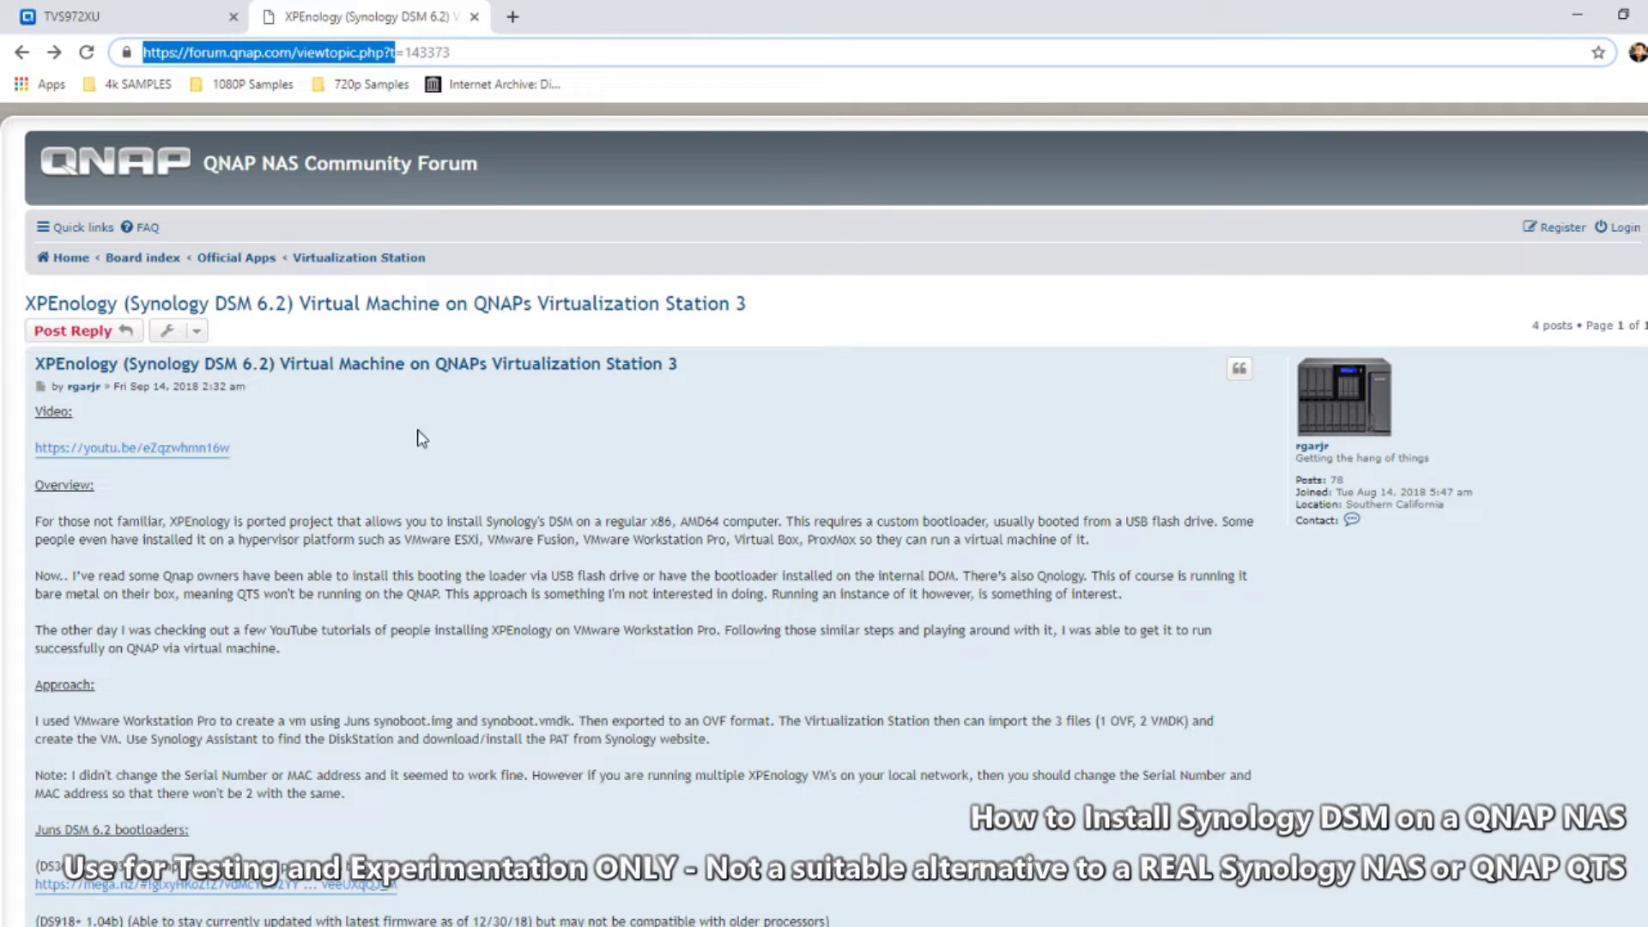
pyautogui.click(141, 15)
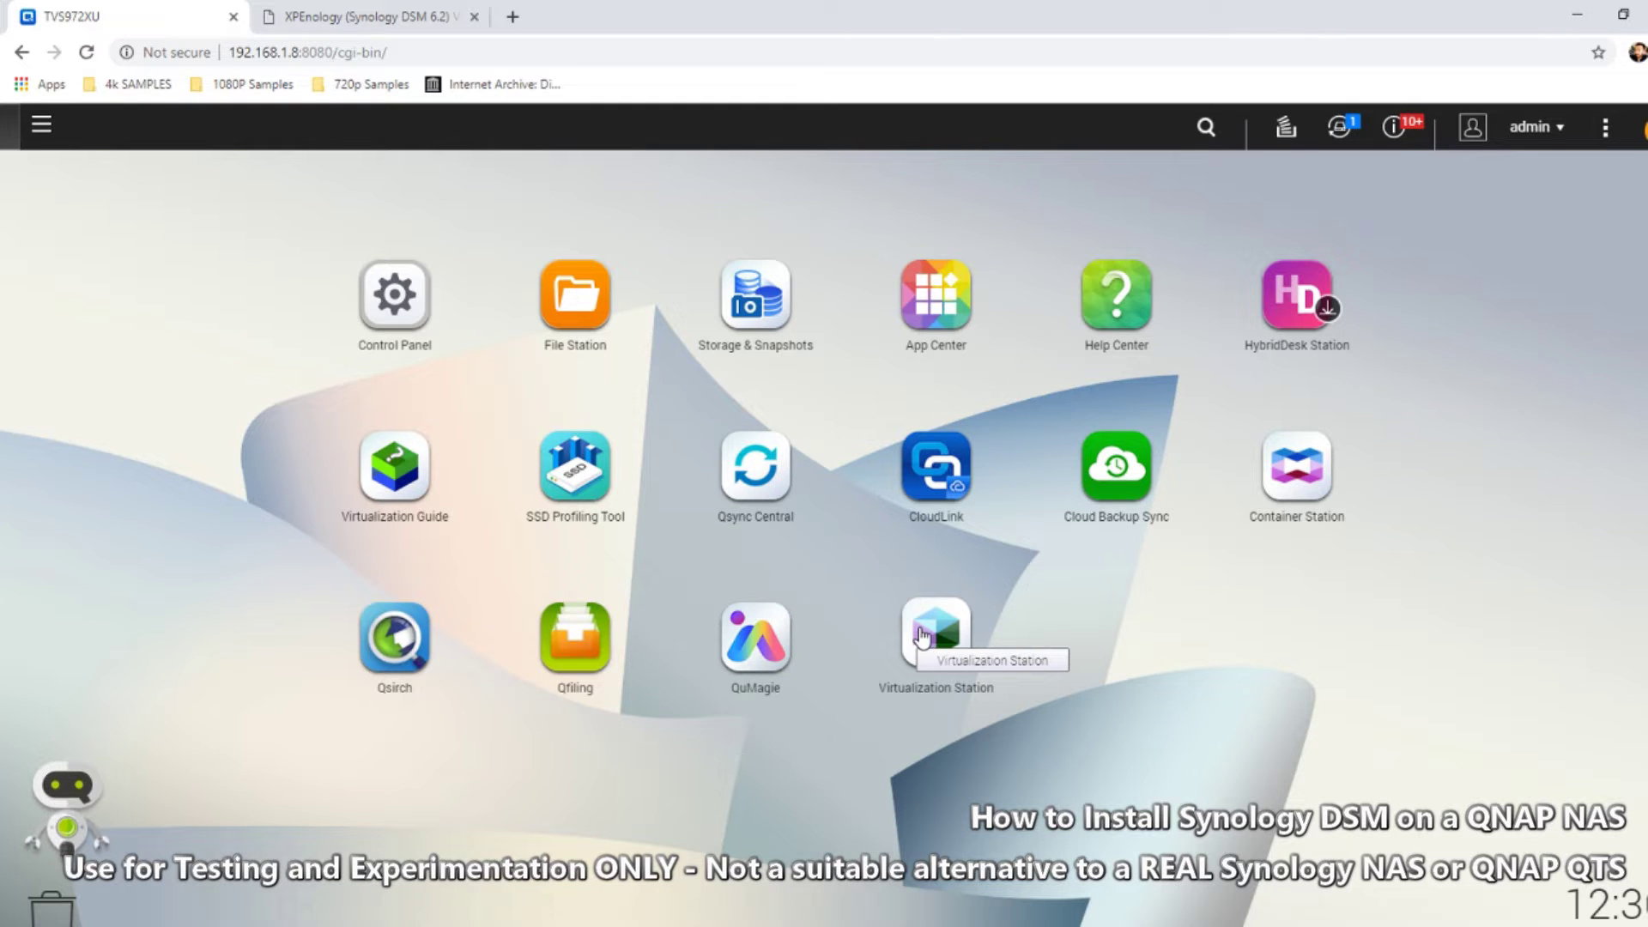
pyautogui.click(364, 13)
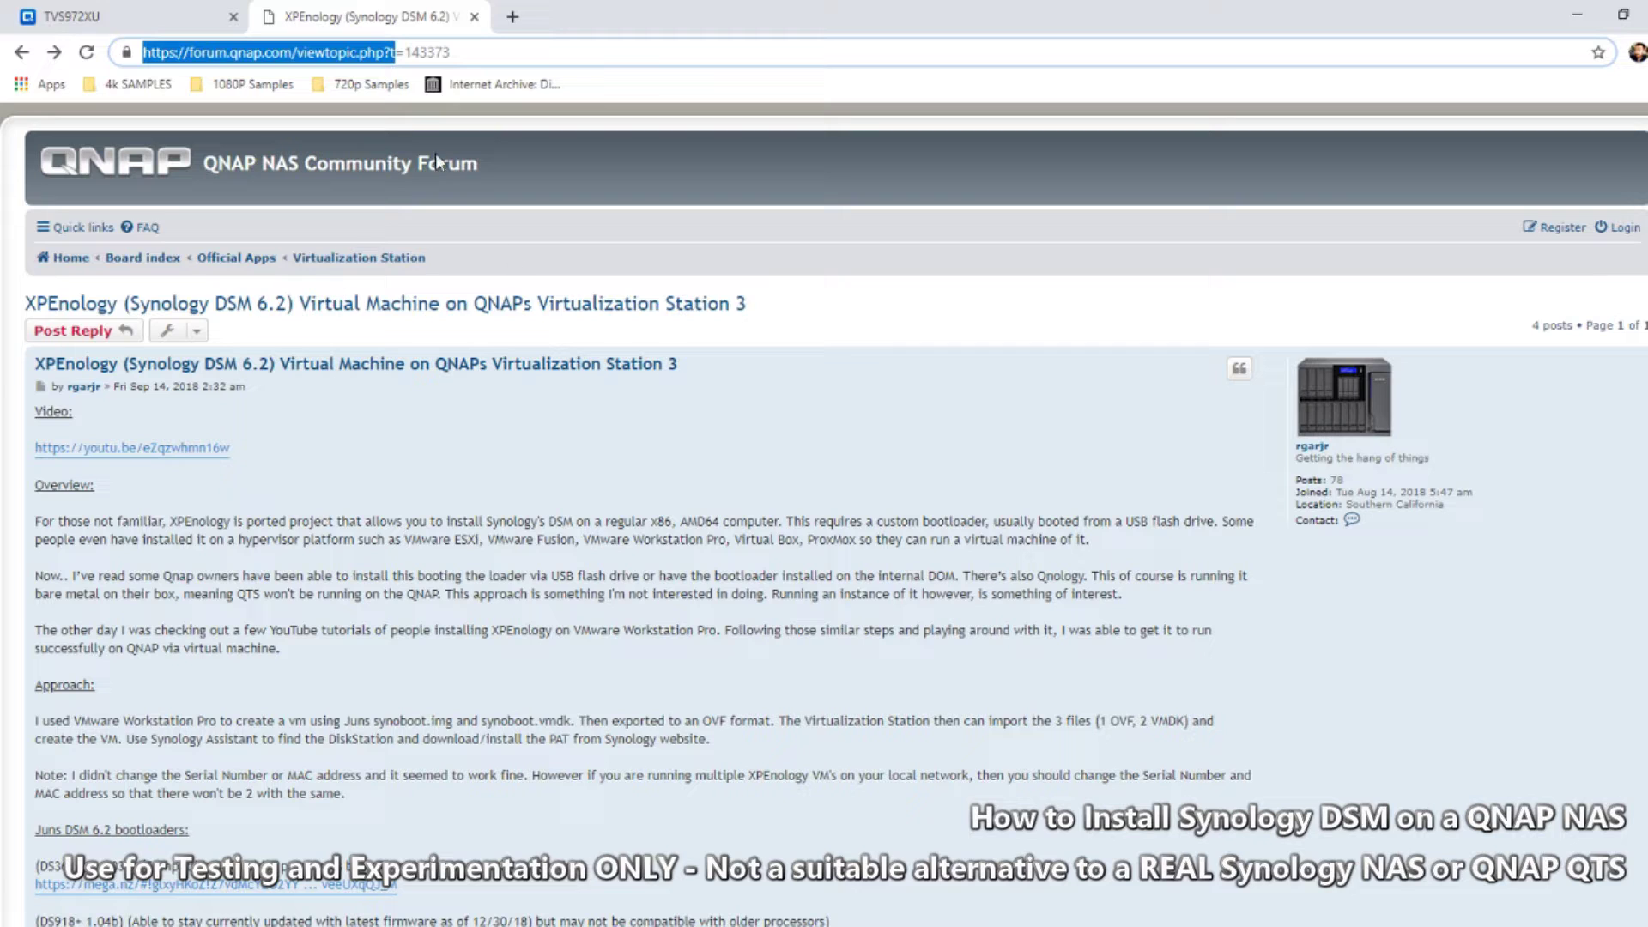
pyautogui.click(214, 17)
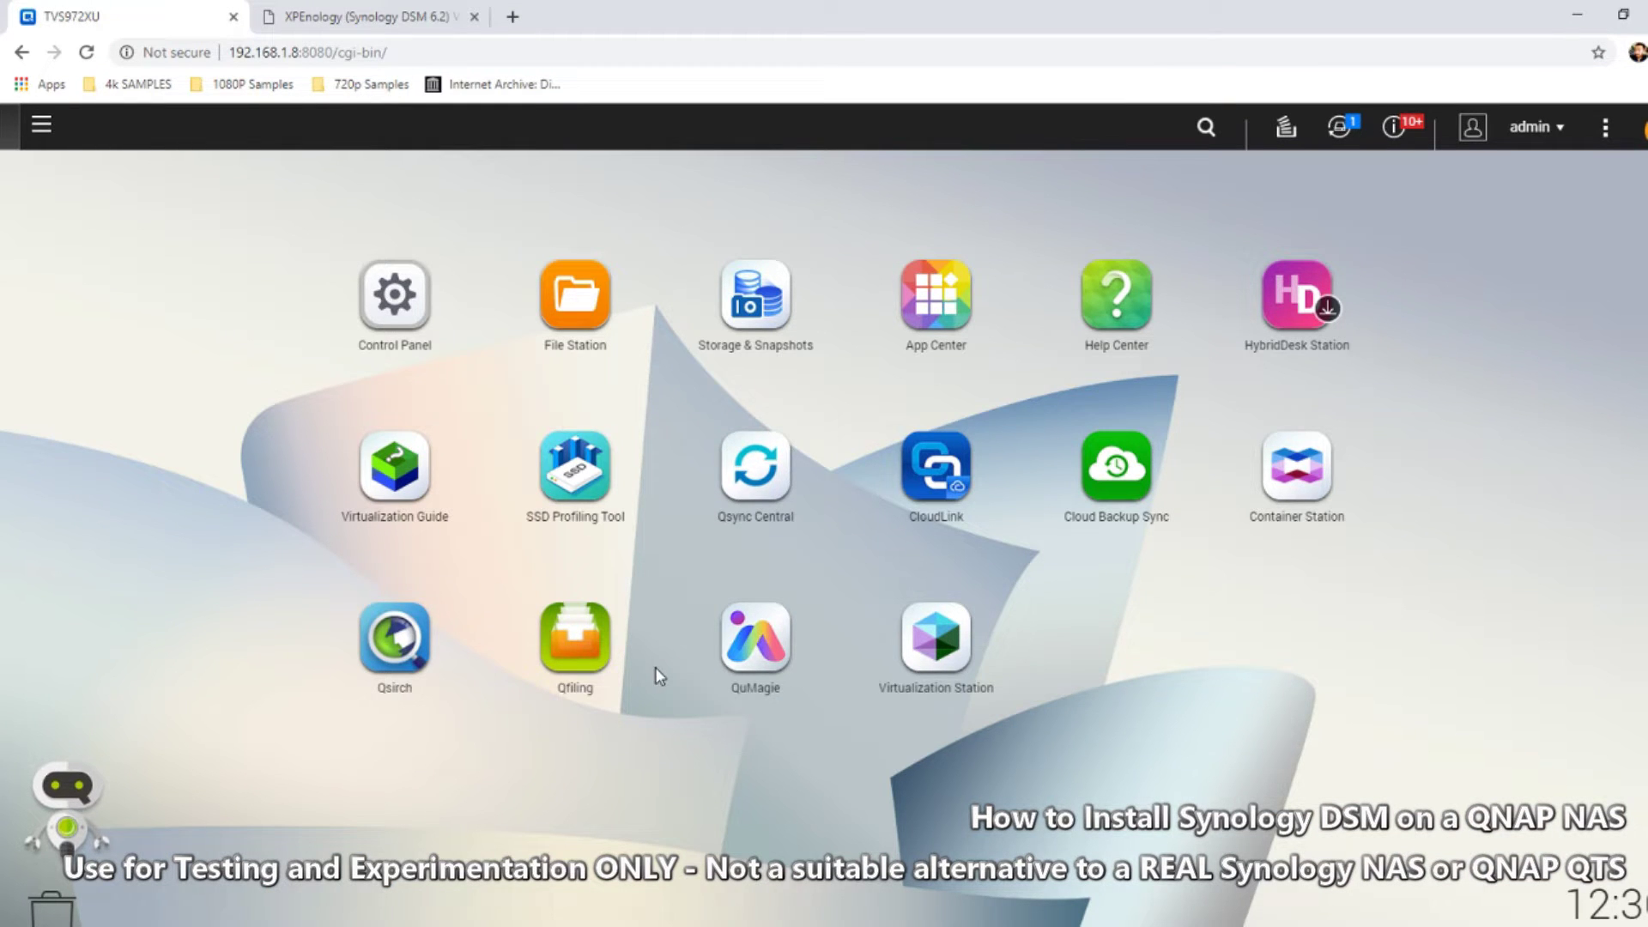
pyautogui.click(920, 662)
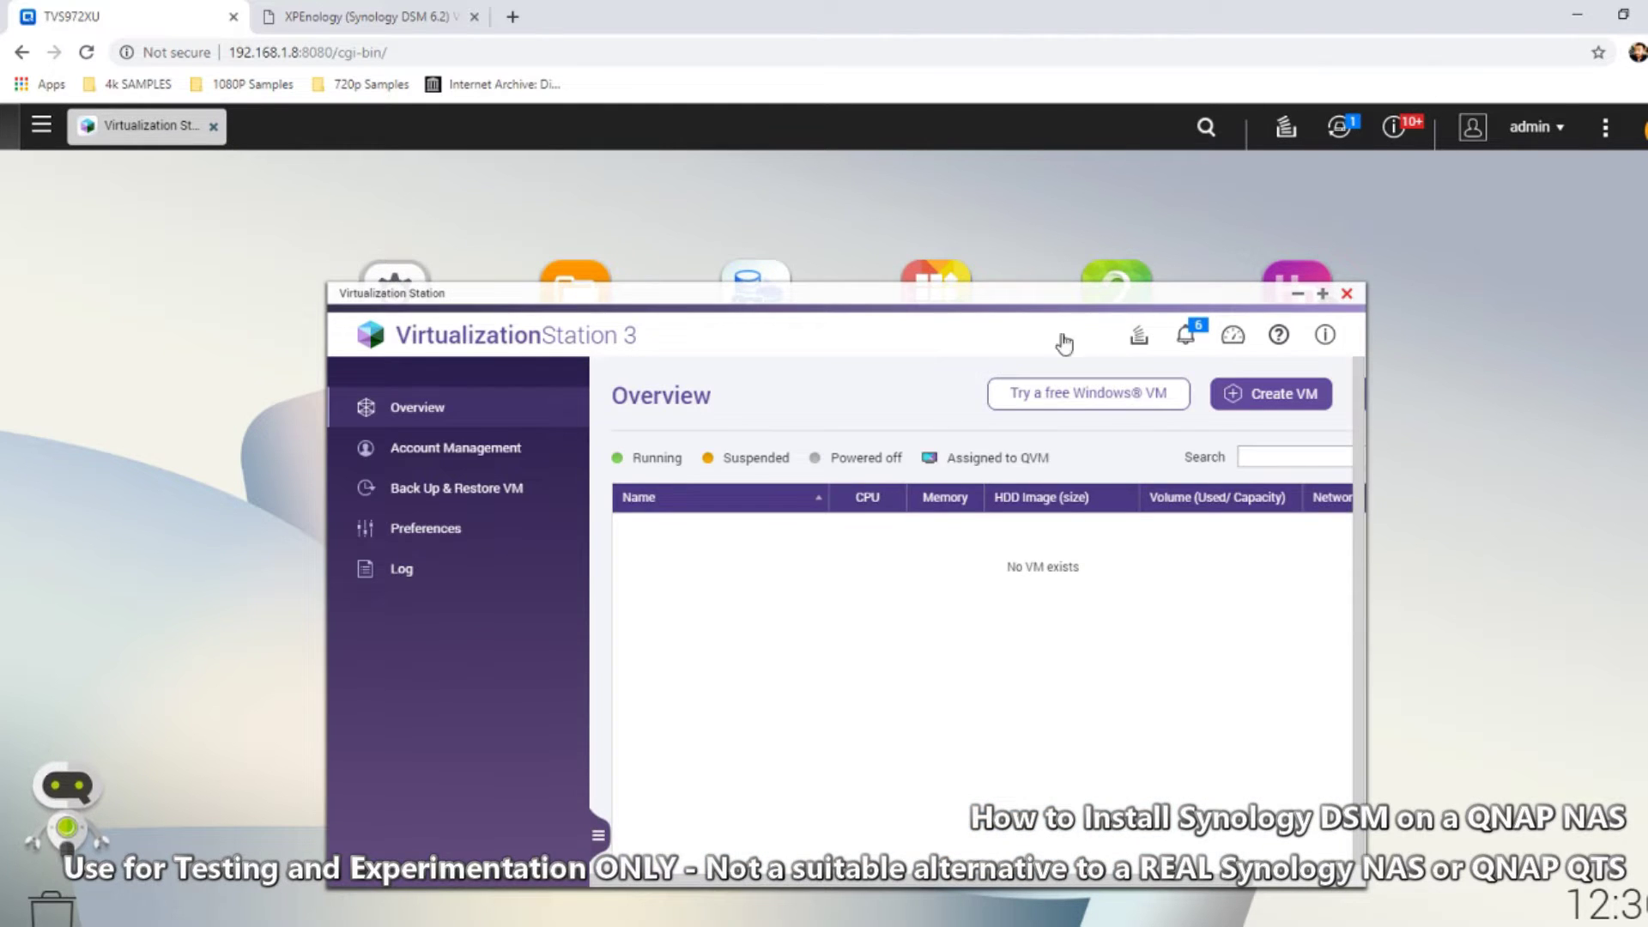
# Recheck the forum guide's deployment steps against Virtualization Station, then open File Explorer on the PC
pyautogui.click(354, 12)
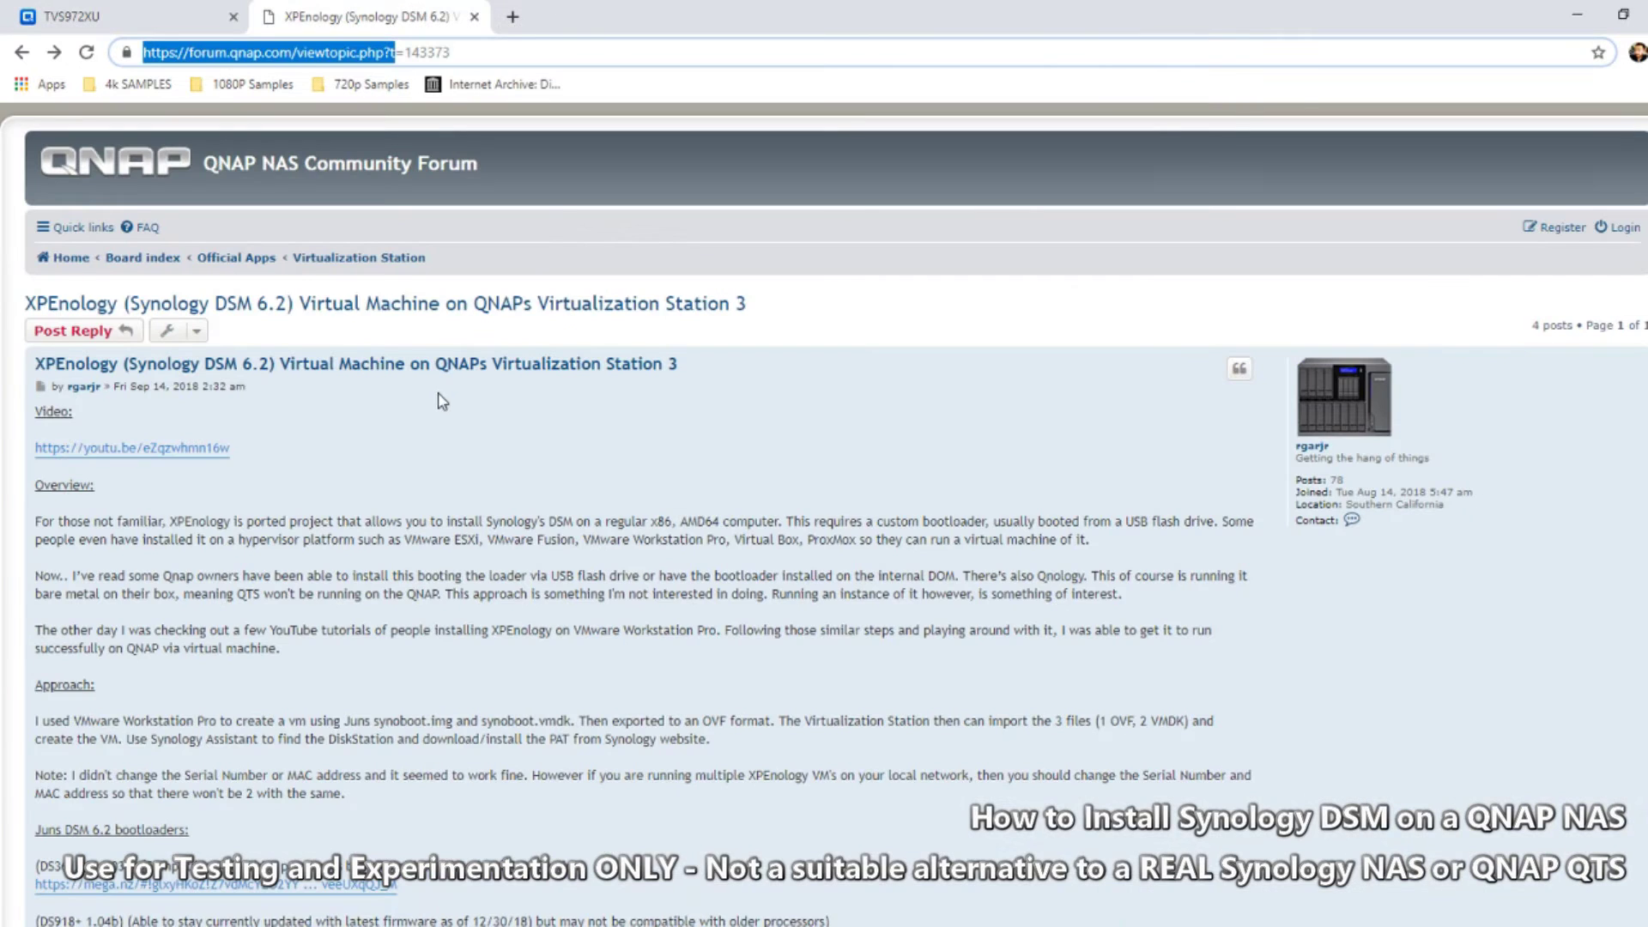
pyautogui.scroll(-6, 397, 536)
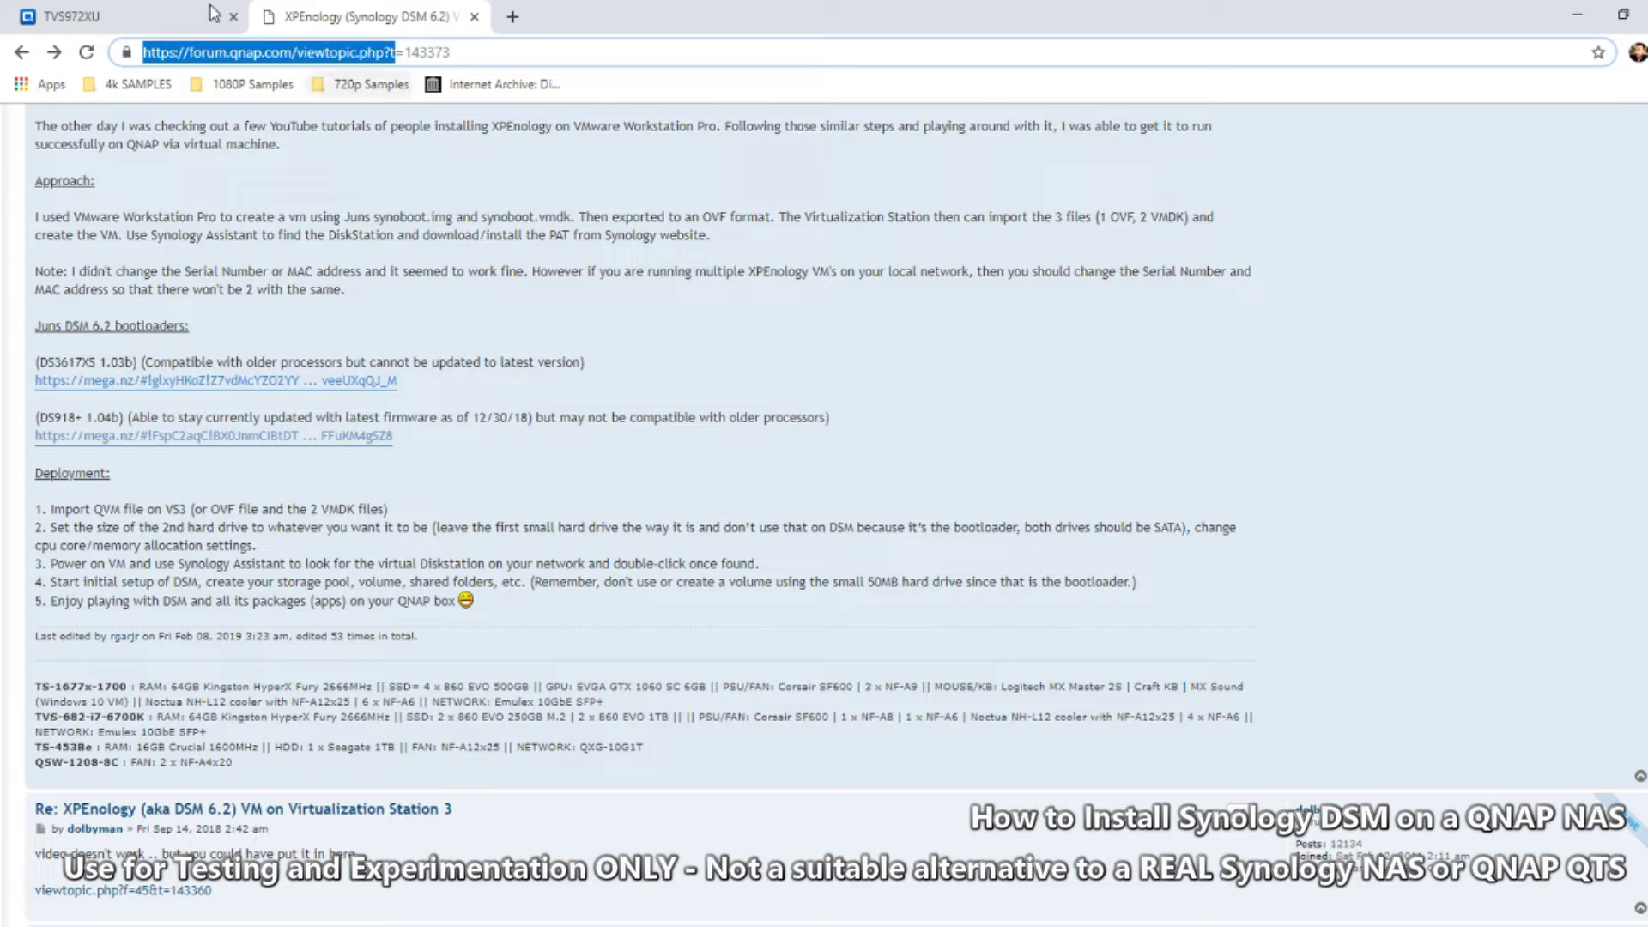
pyautogui.click(157, 9)
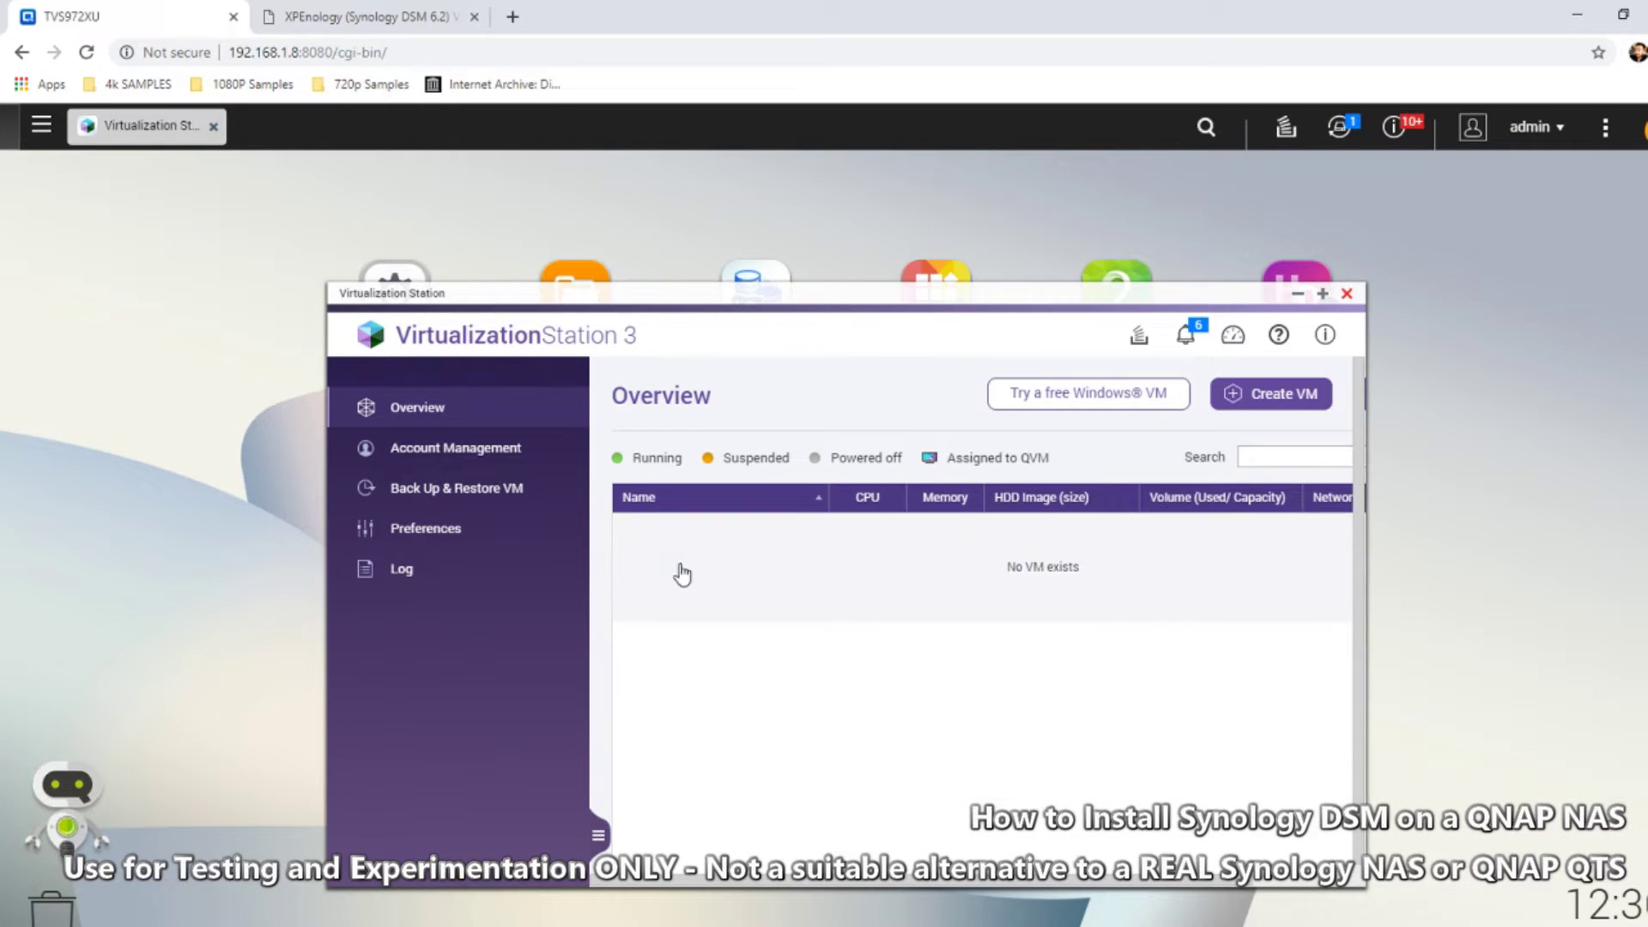
pyautogui.click(342, 15)
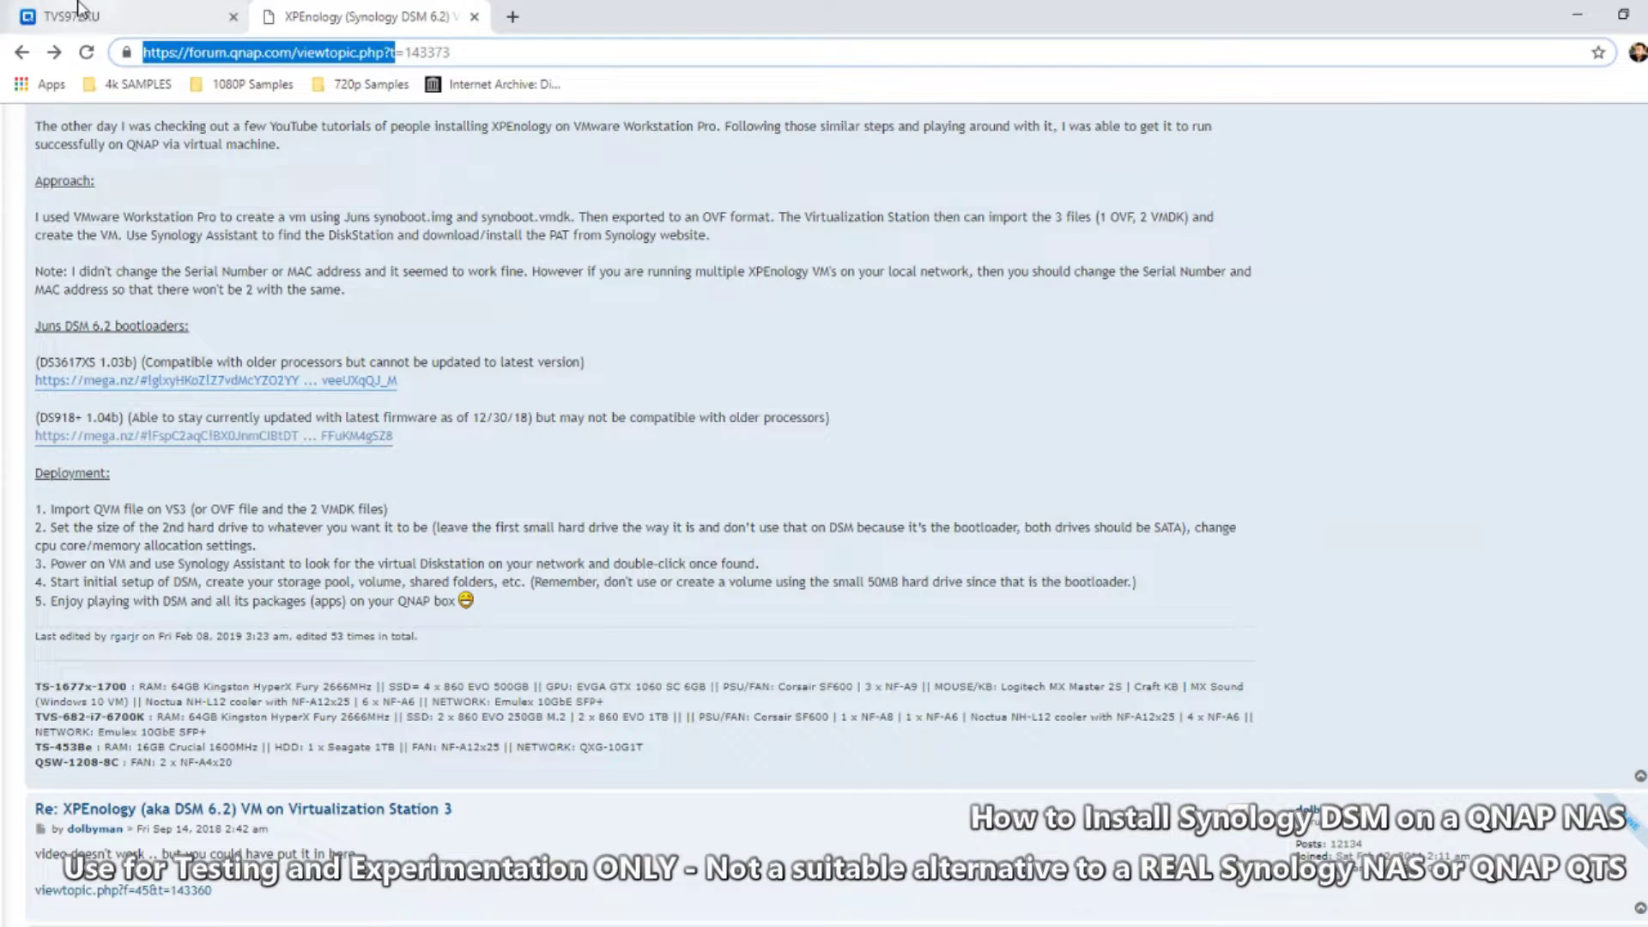
pyautogui.click(152, 12)
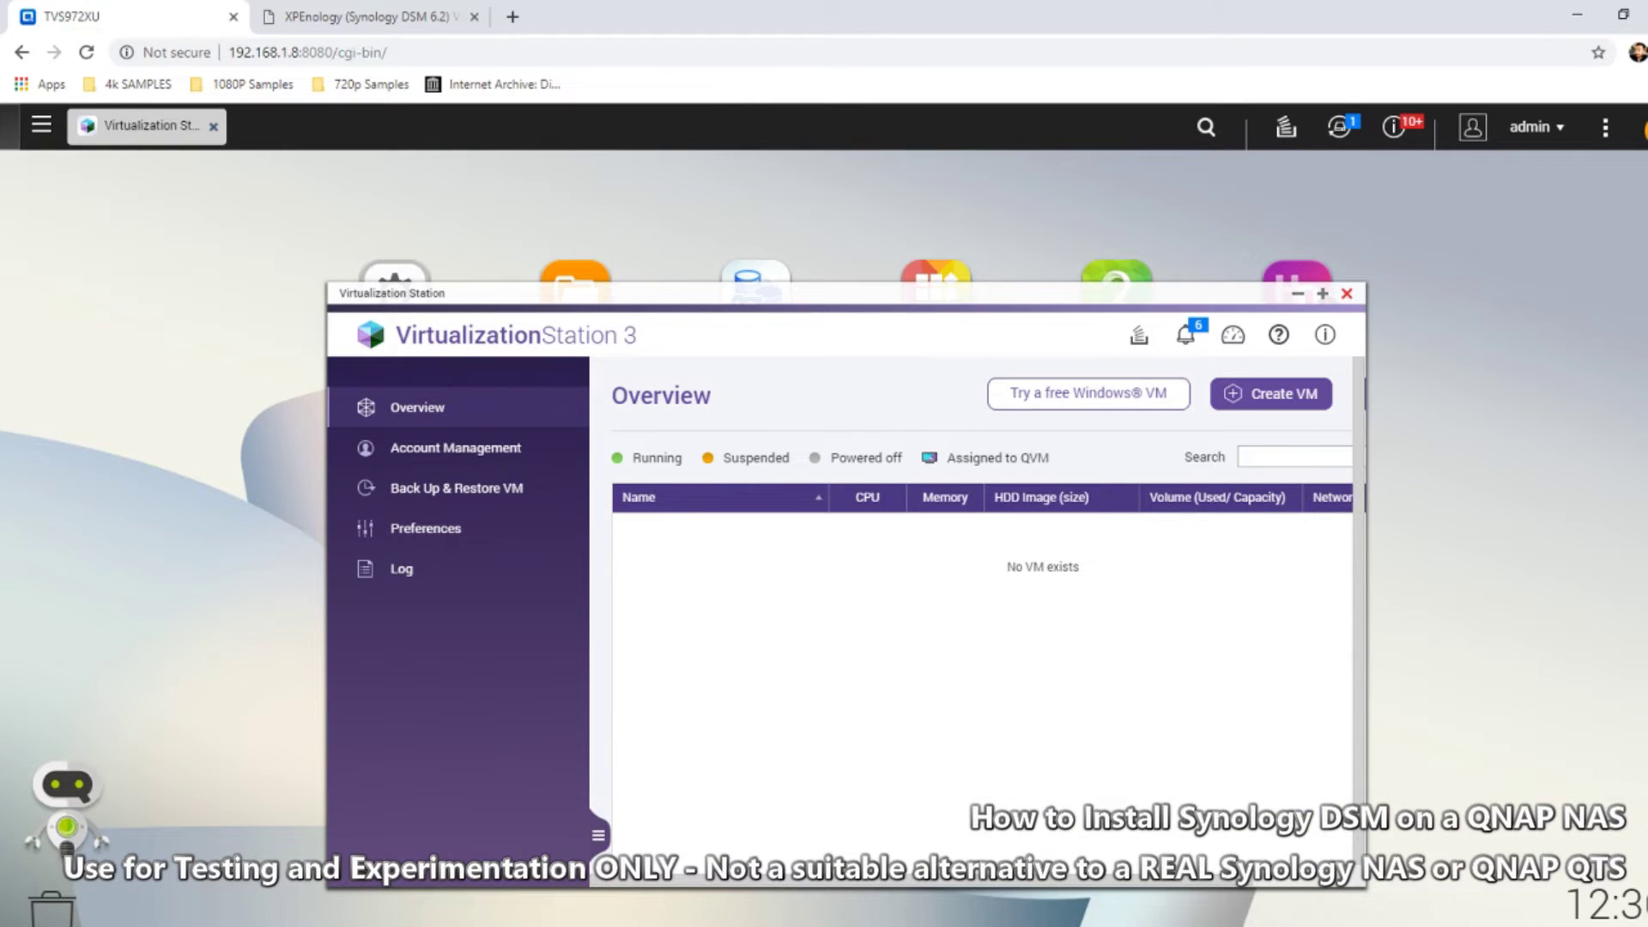
pyautogui.press('super+e')
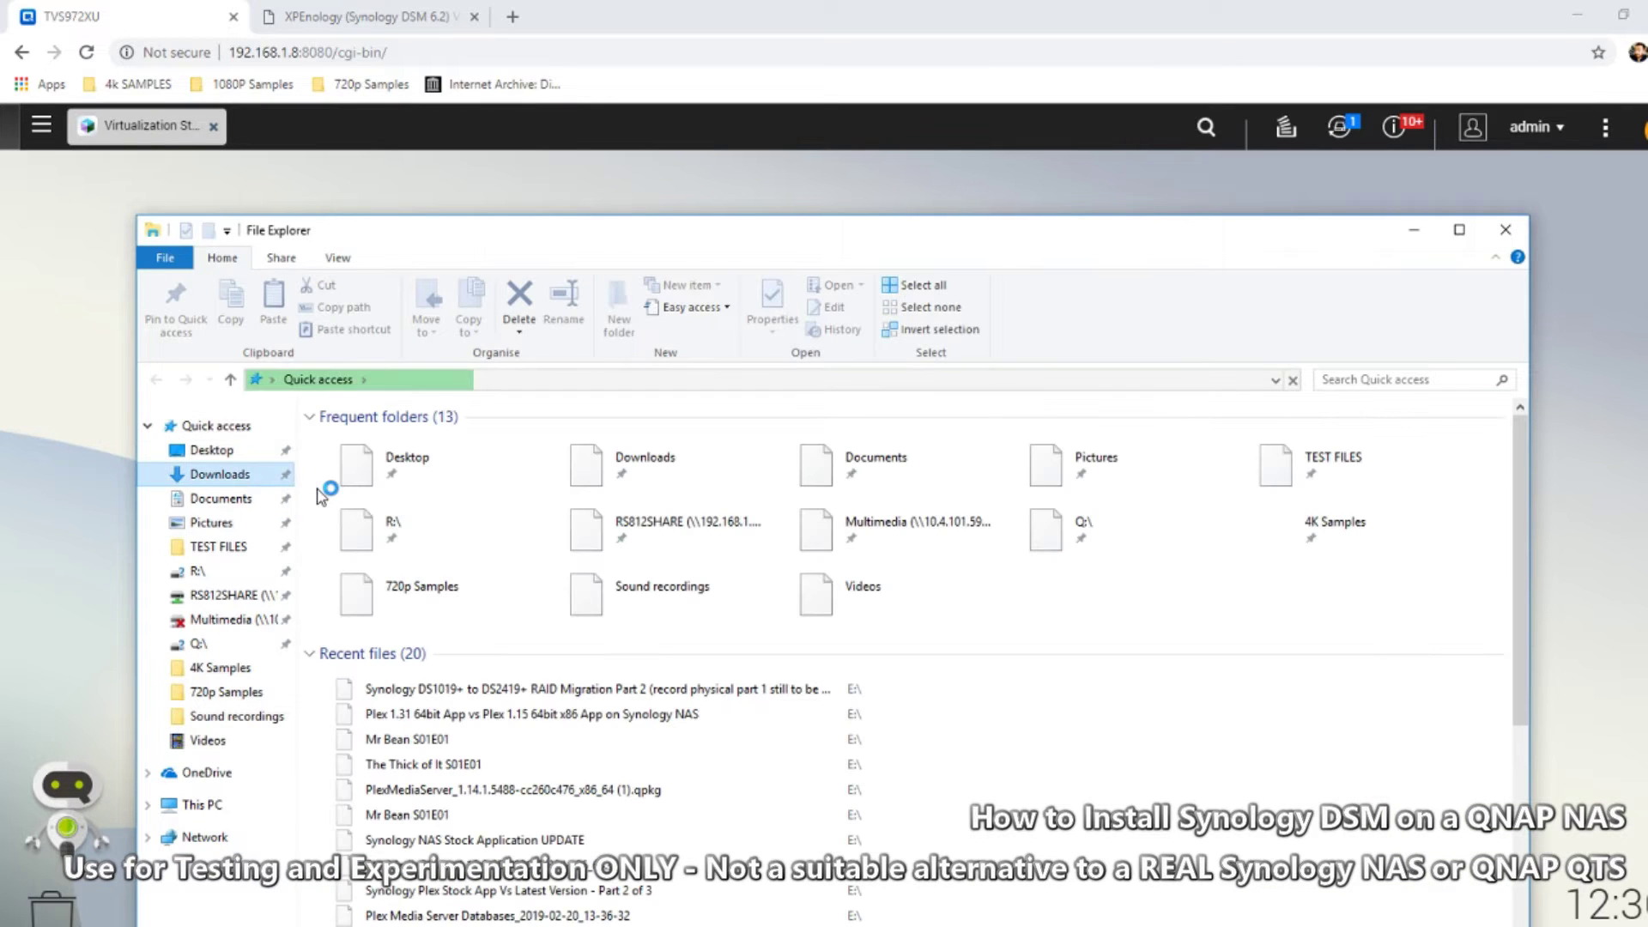
# Review the OVF and two VMDK files in Downloads > XPEnology 918, then close Explorer
pyautogui.click(249, 475)
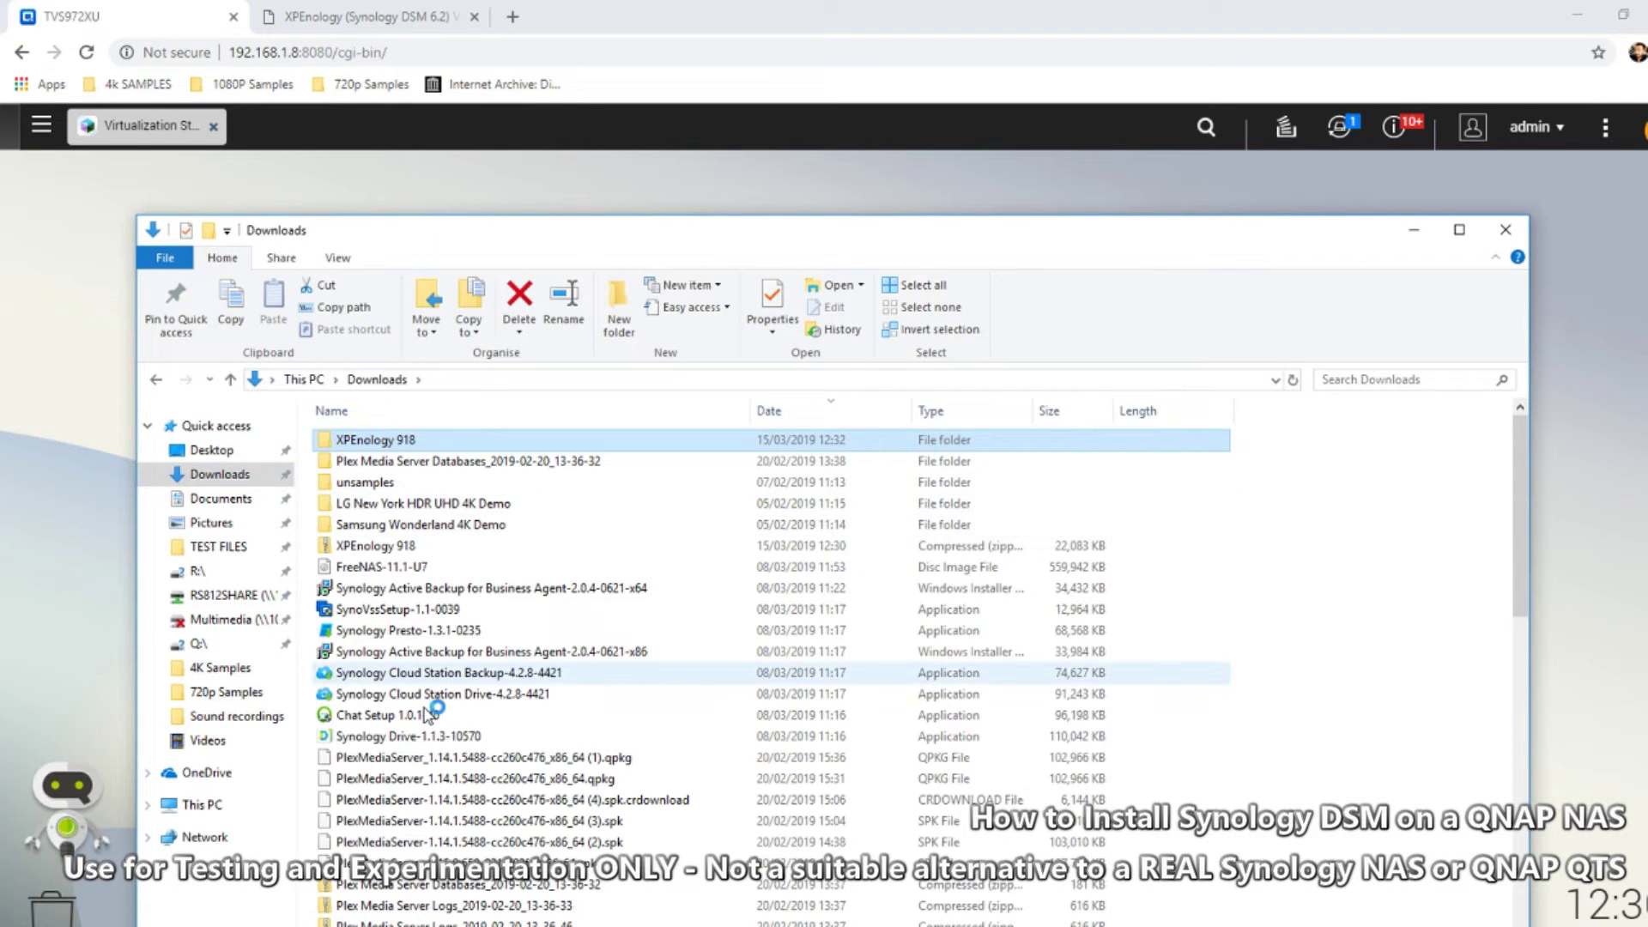
pyautogui.doubleClick(394, 431)
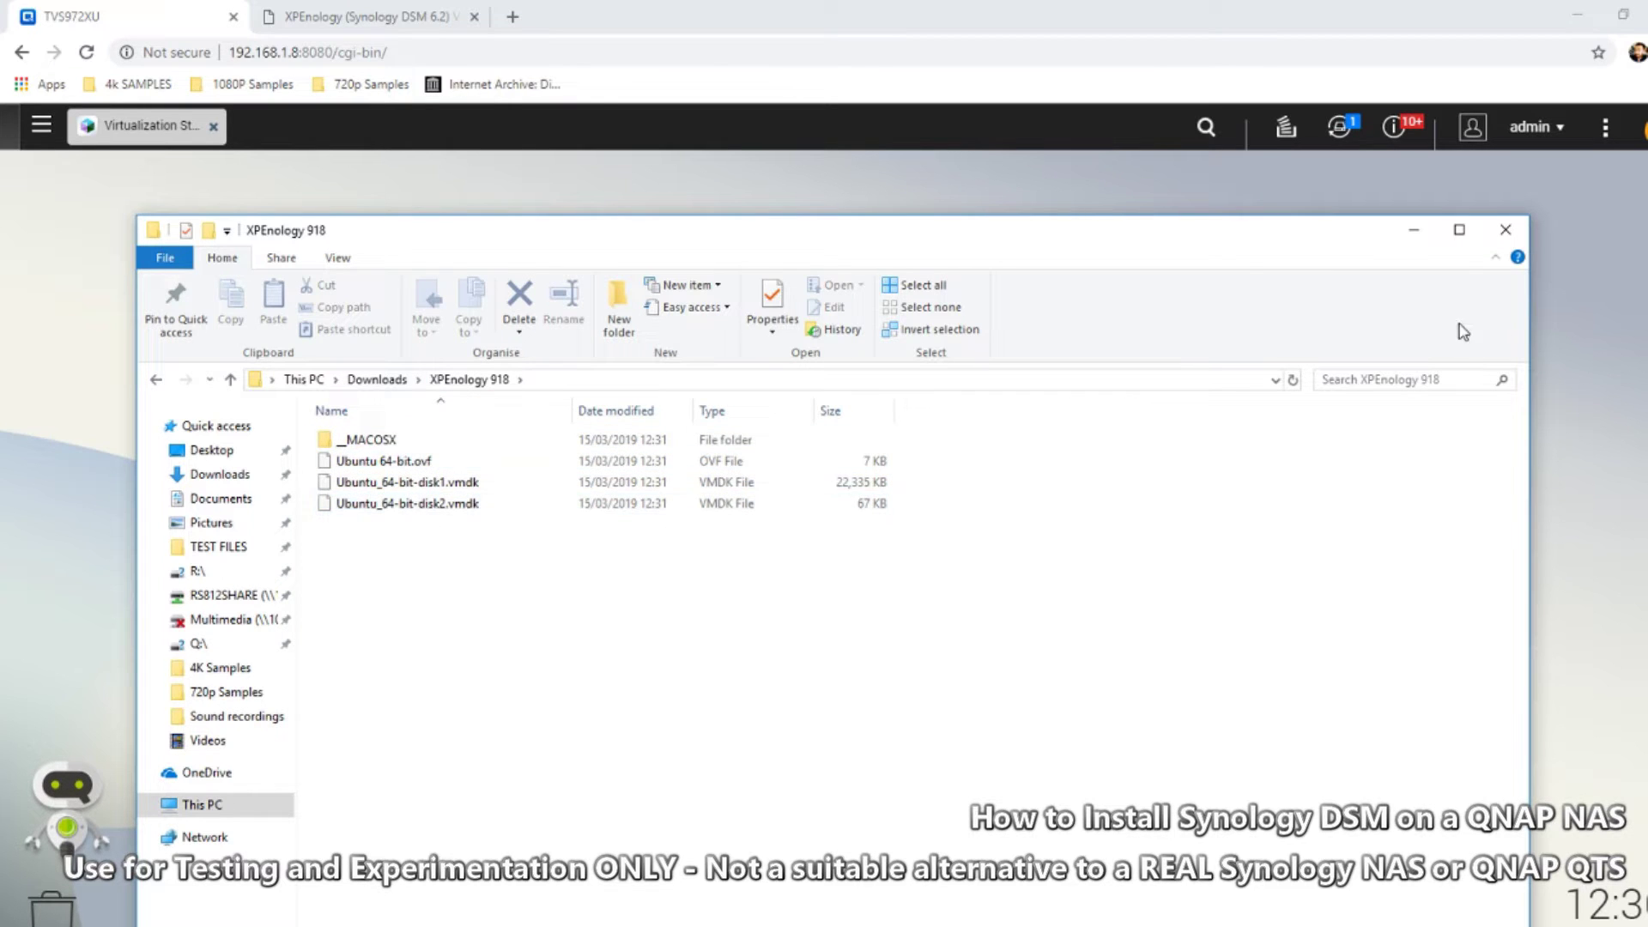
pyautogui.click(1506, 229)
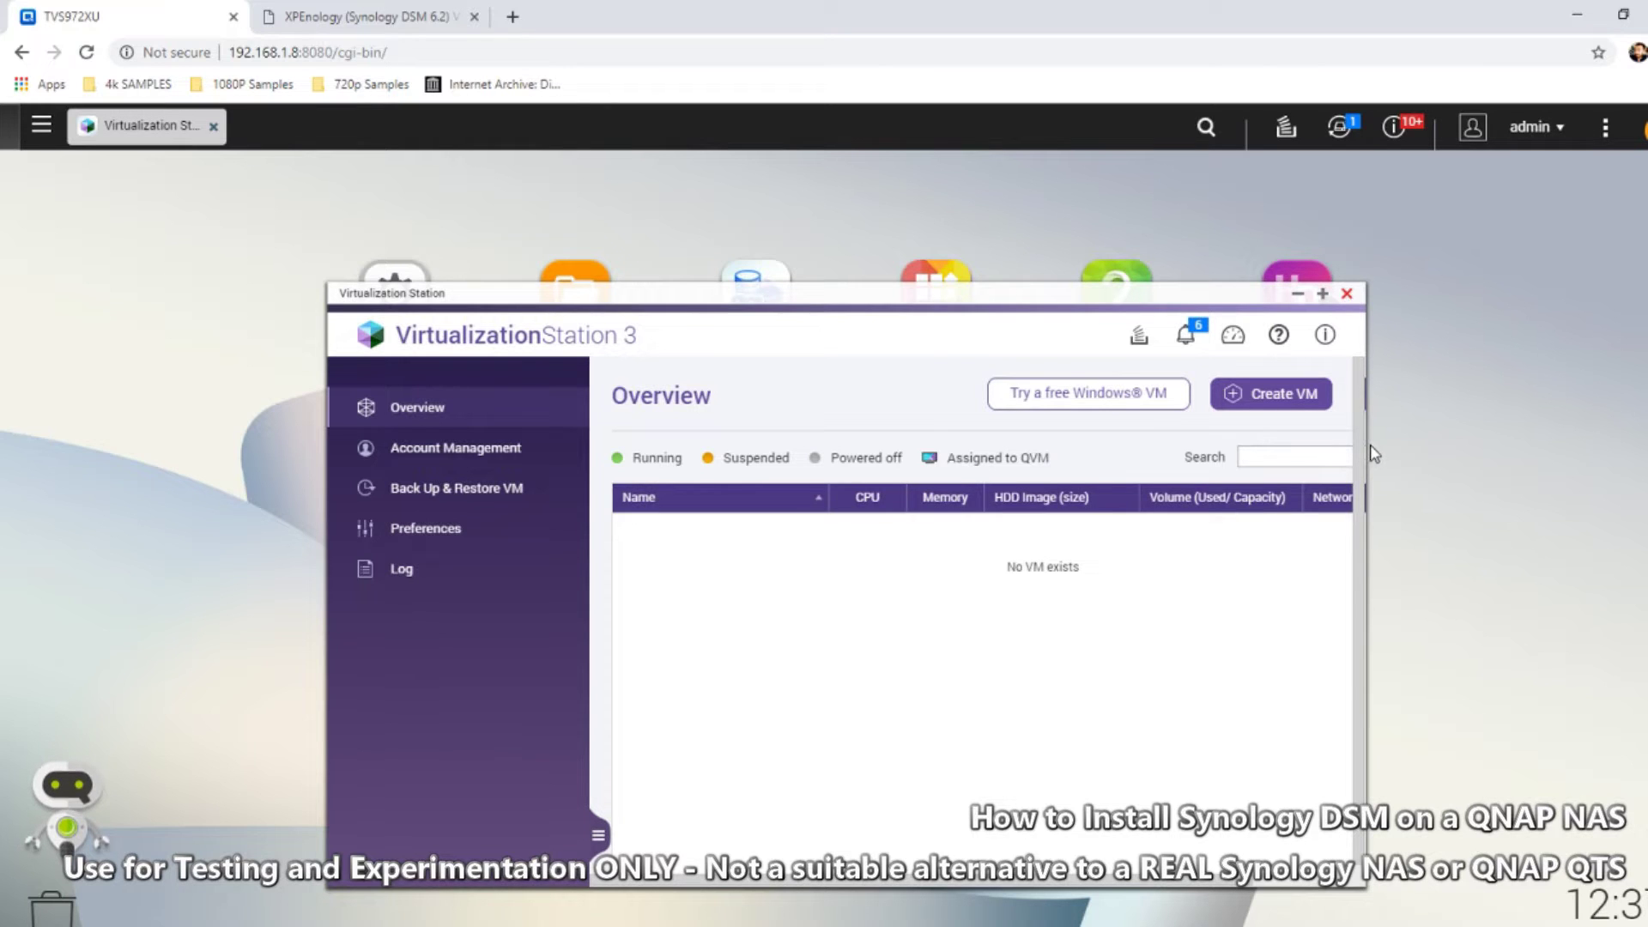
# Maximize Virtualization Station and start a PC import using Ubuntu 64-bit.ovf
pyautogui.click(1323, 293)
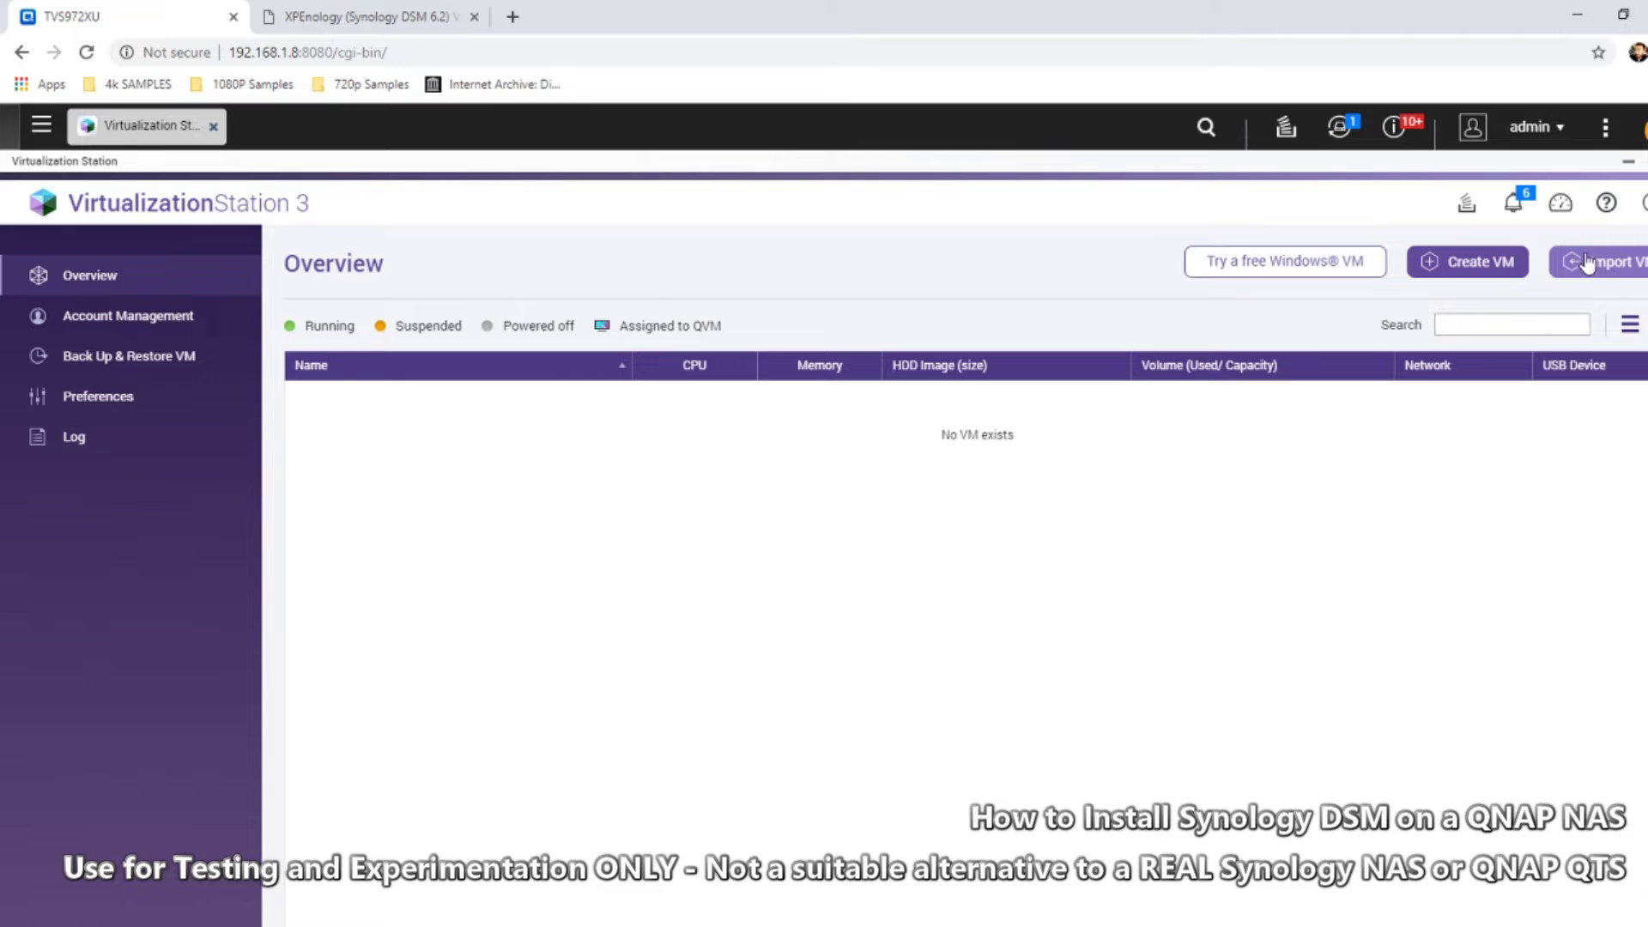
pyautogui.click(1610, 268)
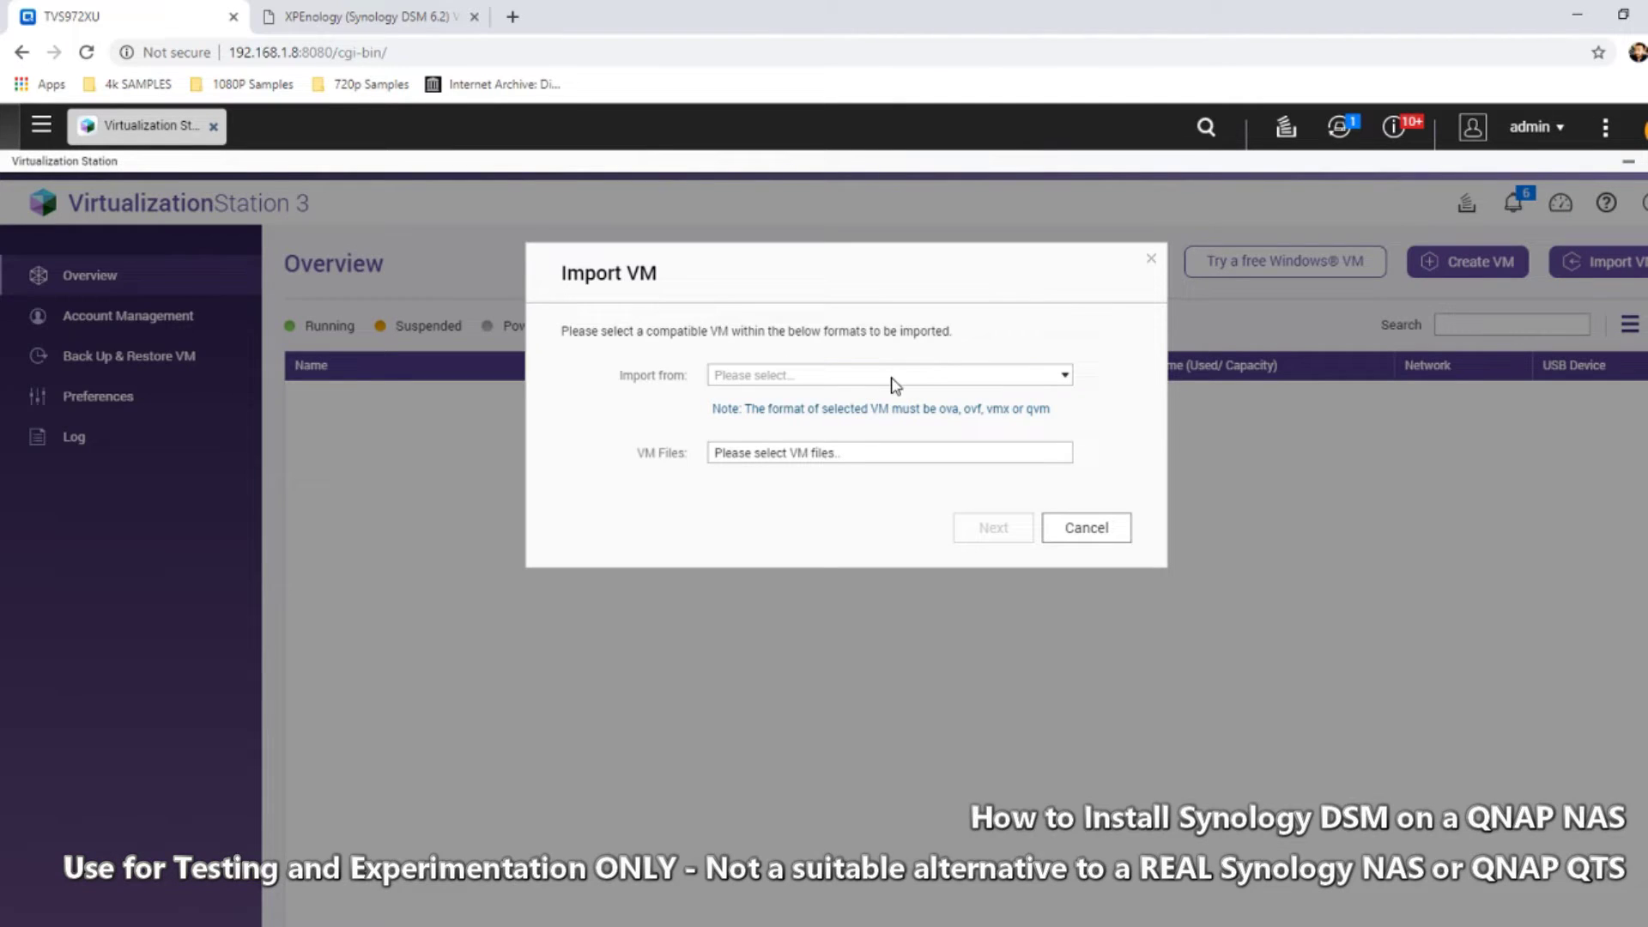
pyautogui.click(892, 378)
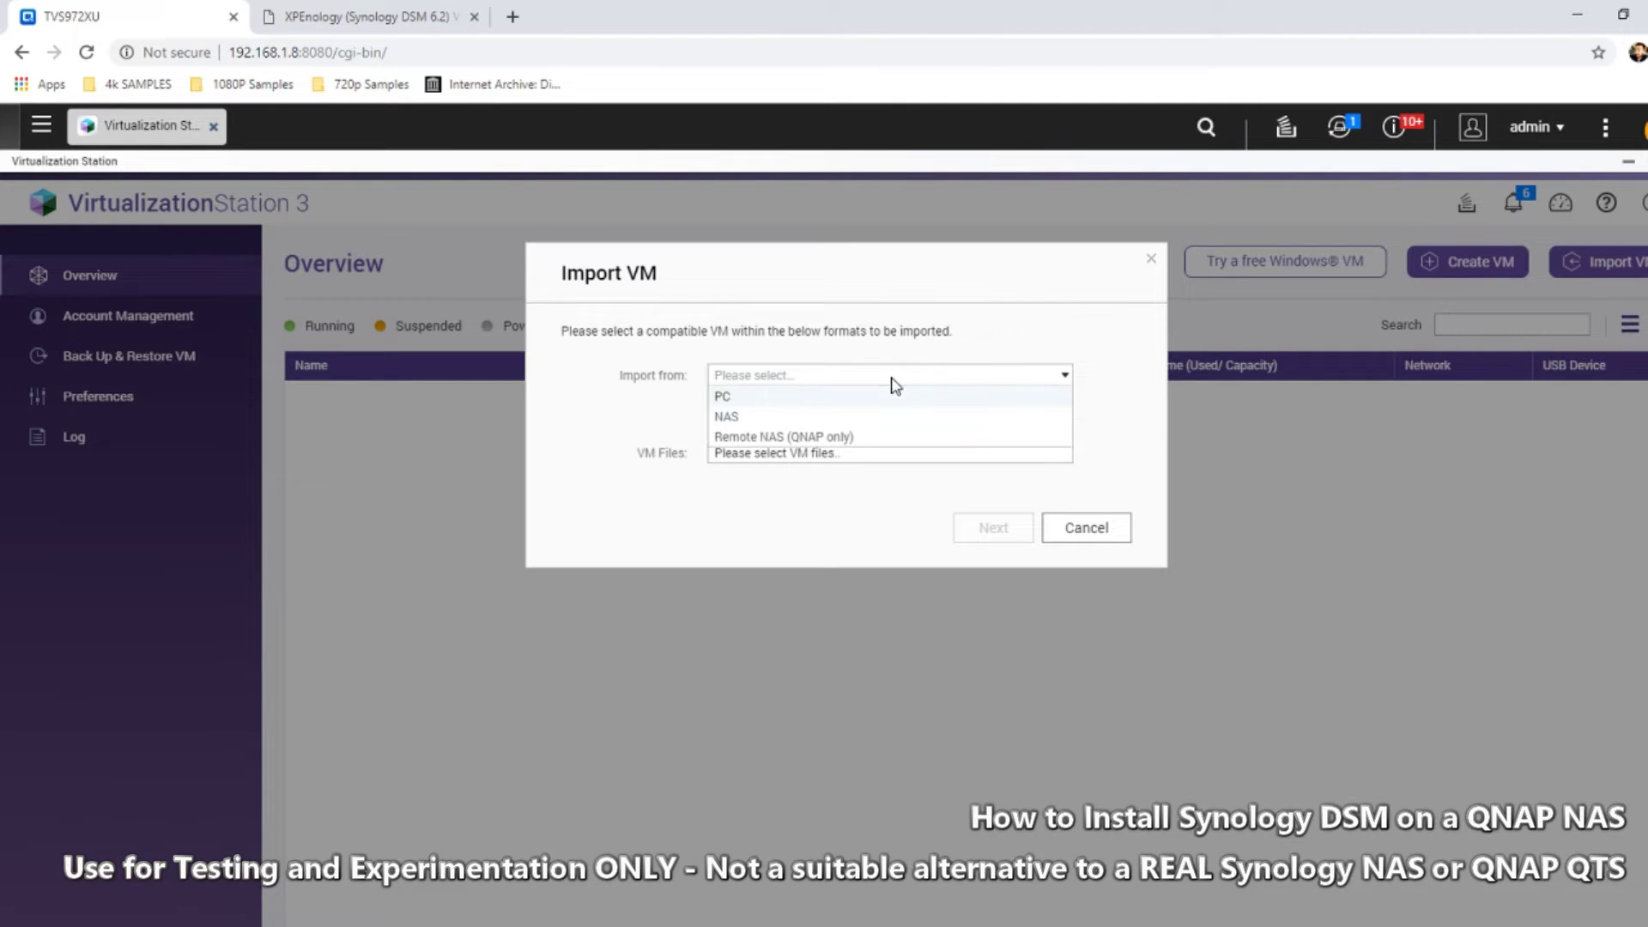
pyautogui.click(730, 397)
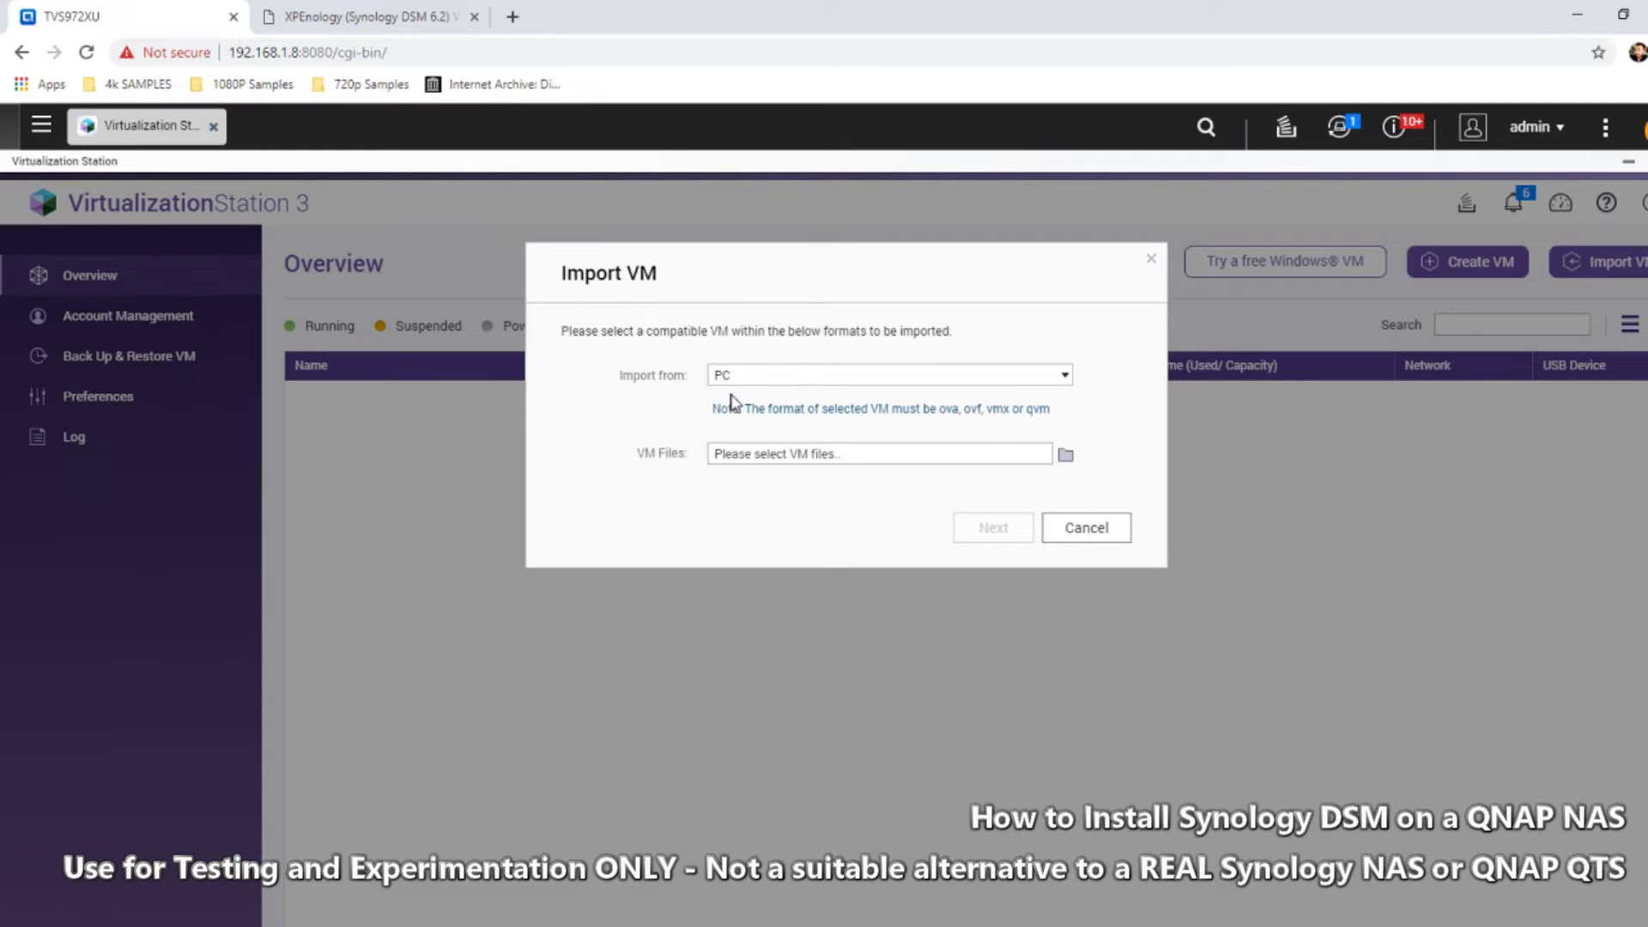
pyautogui.click(761, 463)
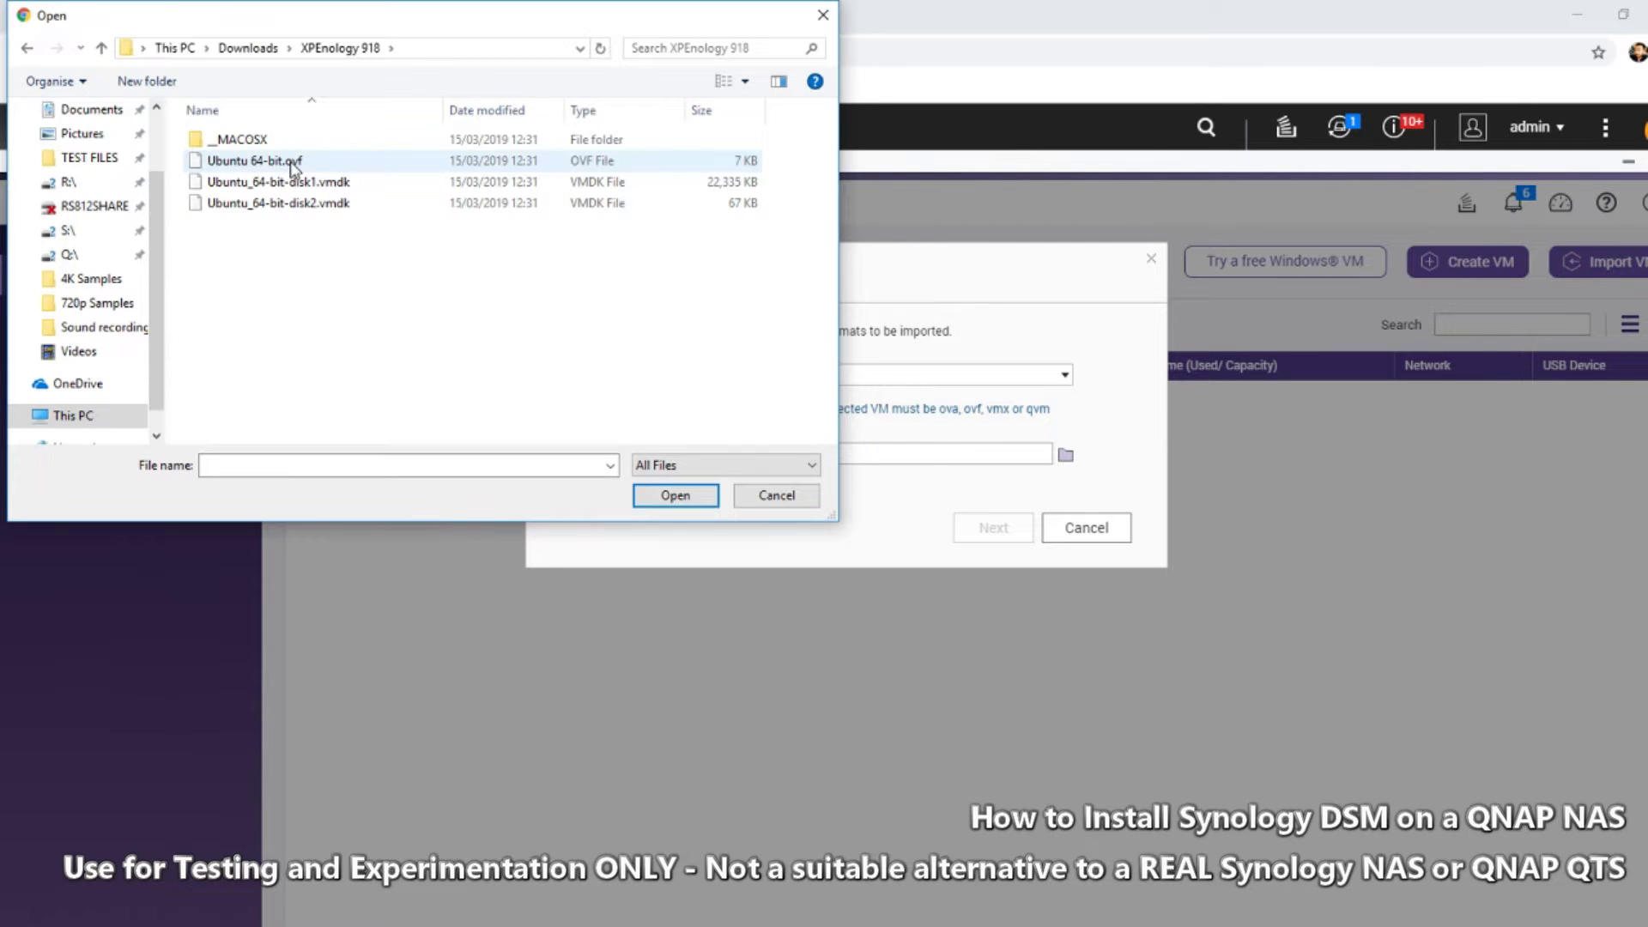
pyautogui.click(293, 167)
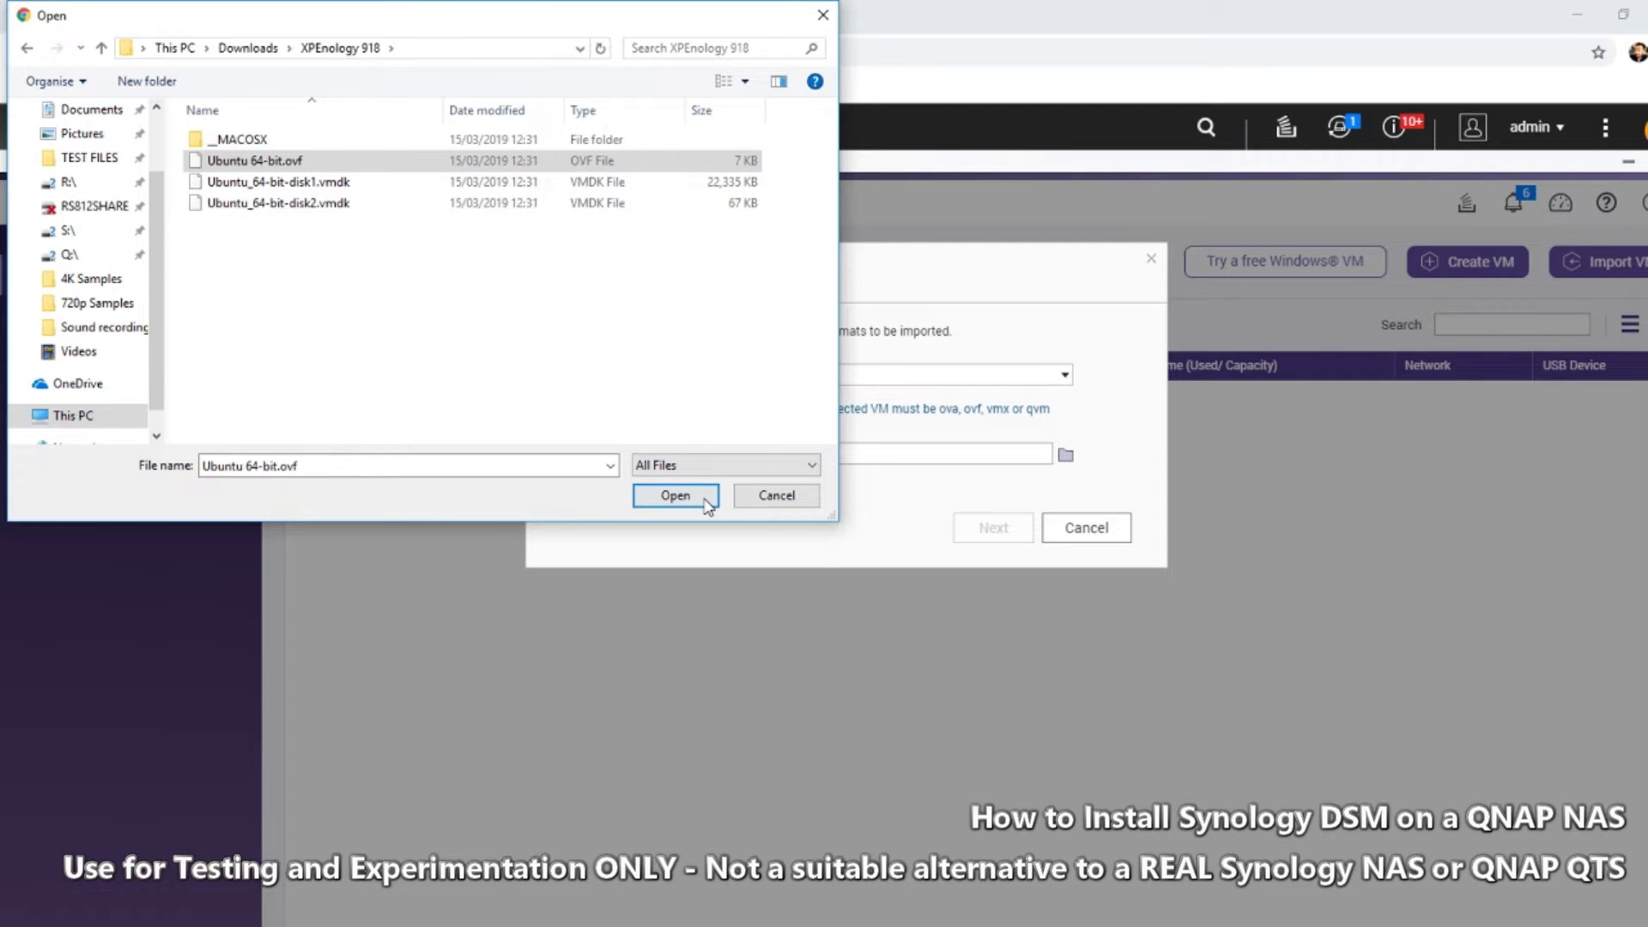
pyautogui.click(675, 496)
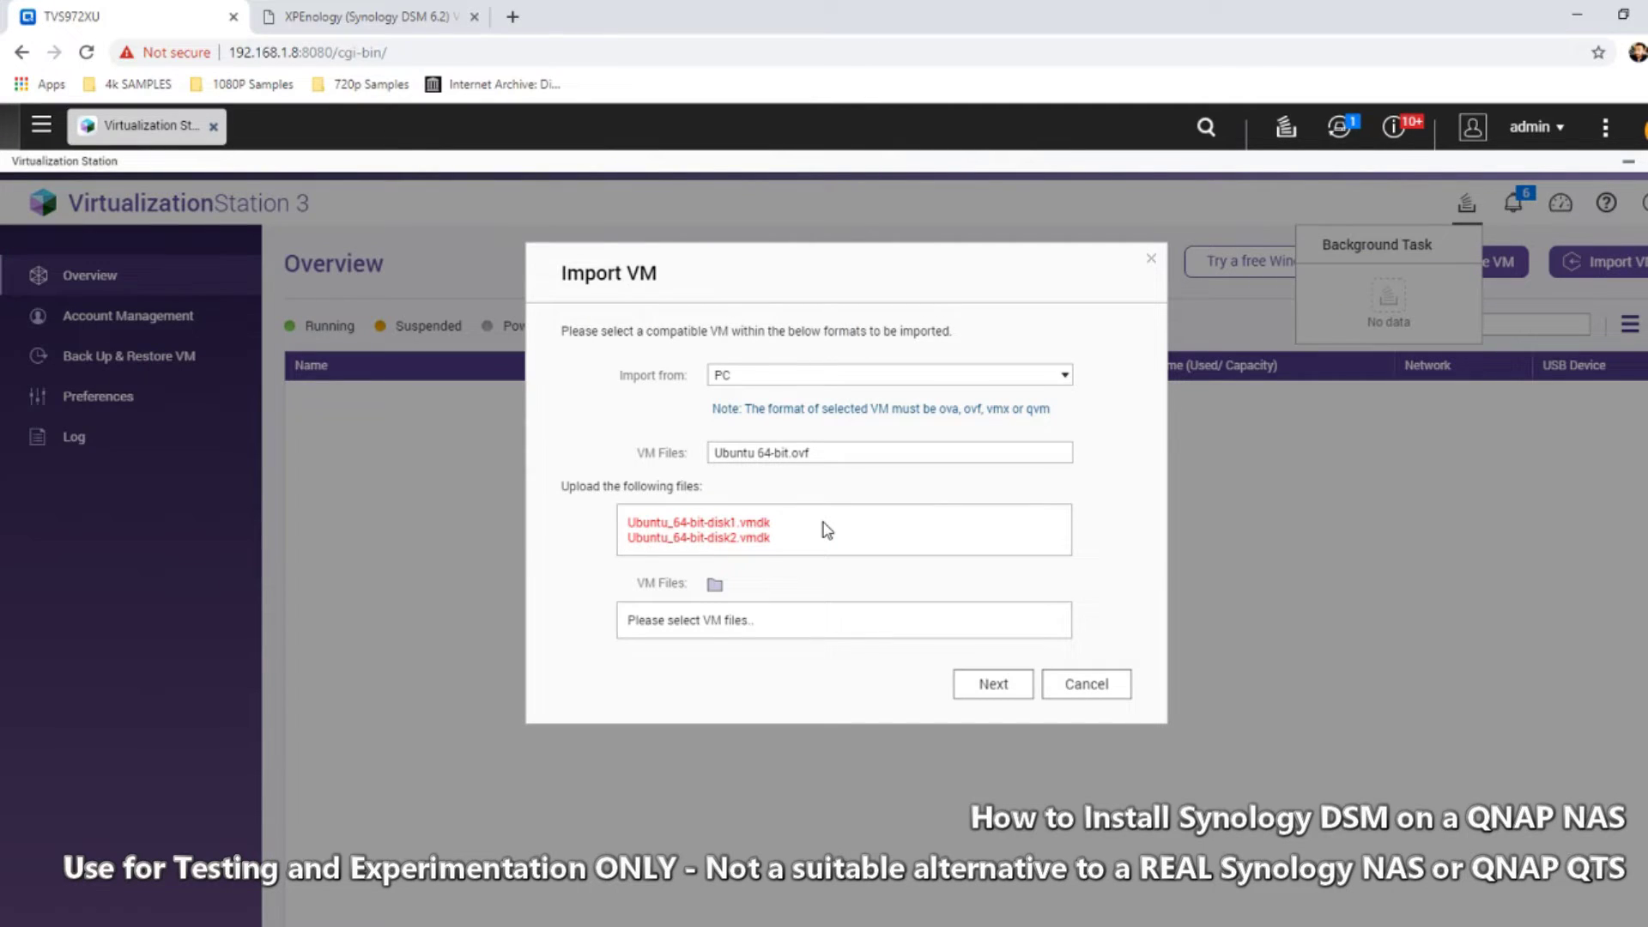
# Add both VMDK disk files to the import and continue to the settings page
pyautogui.click(715, 587)
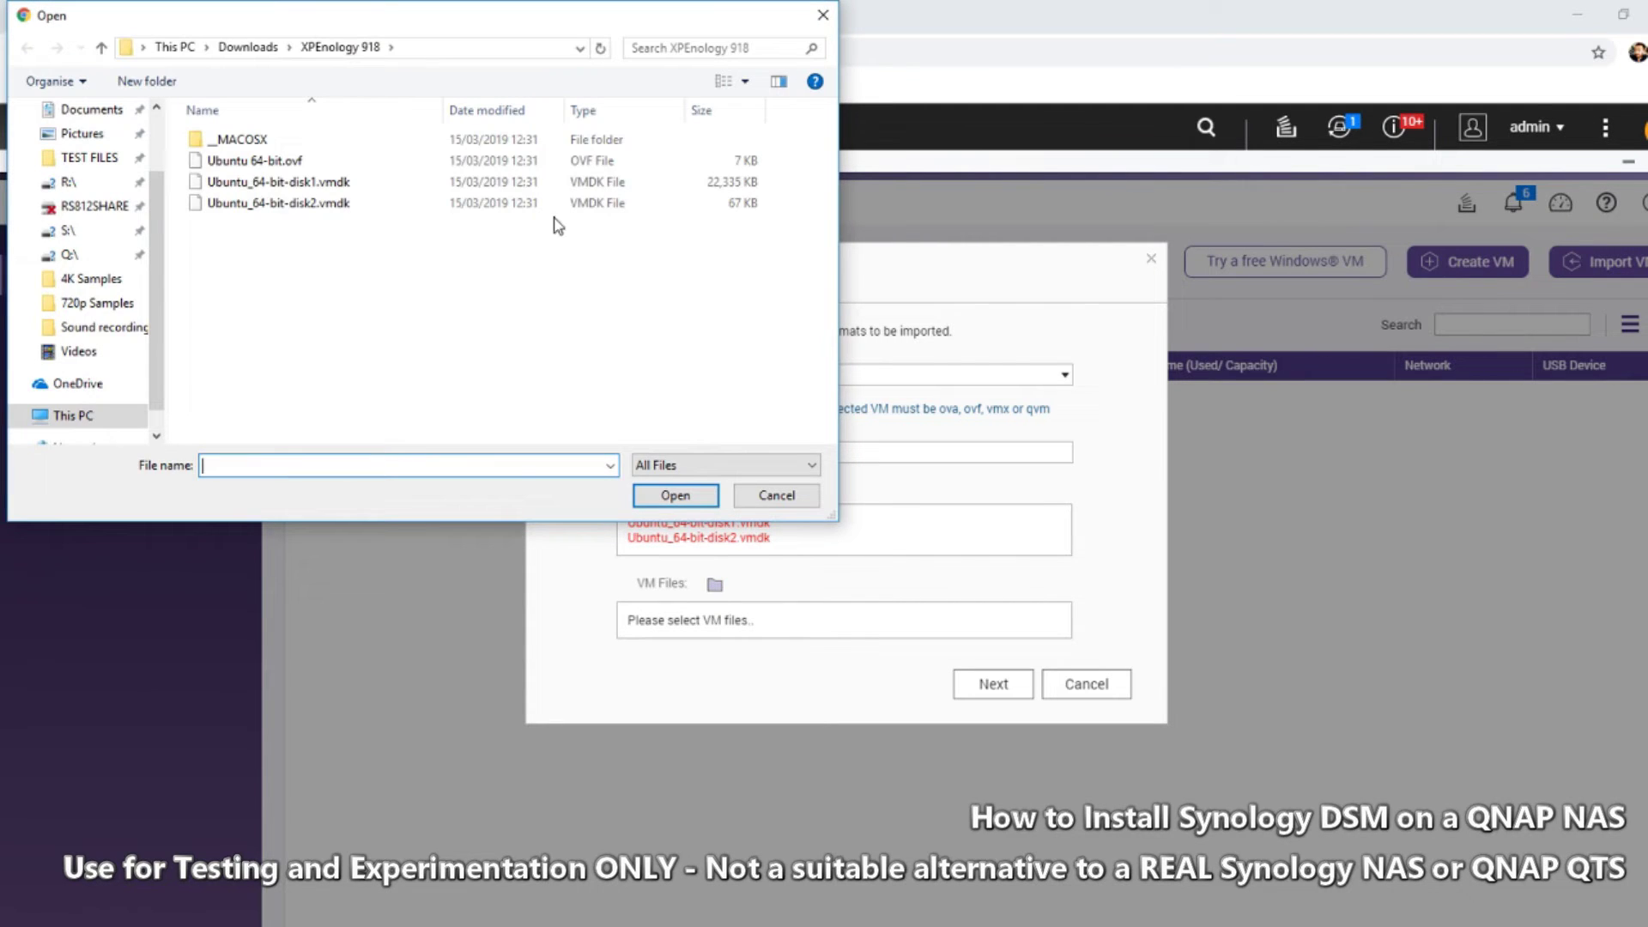
pyautogui.click(341, 191)
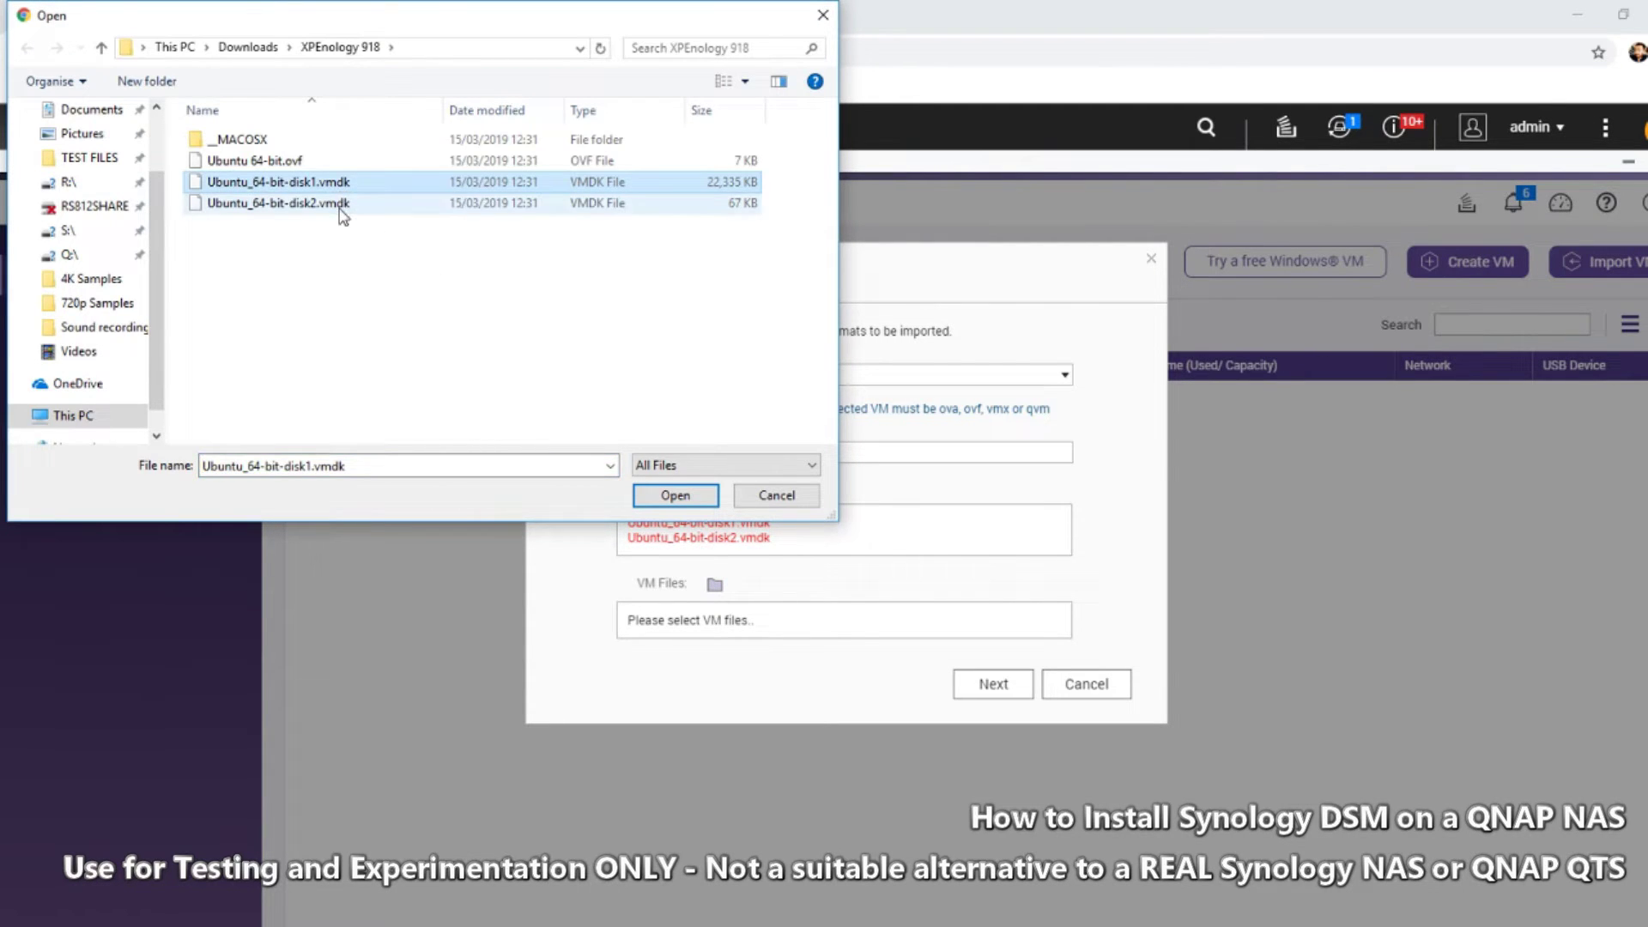
pyautogui.keyDown('ctrl'); pyautogui.click(342, 206); pyautogui.keyUp('ctrl')
pyautogui.click(676, 495)
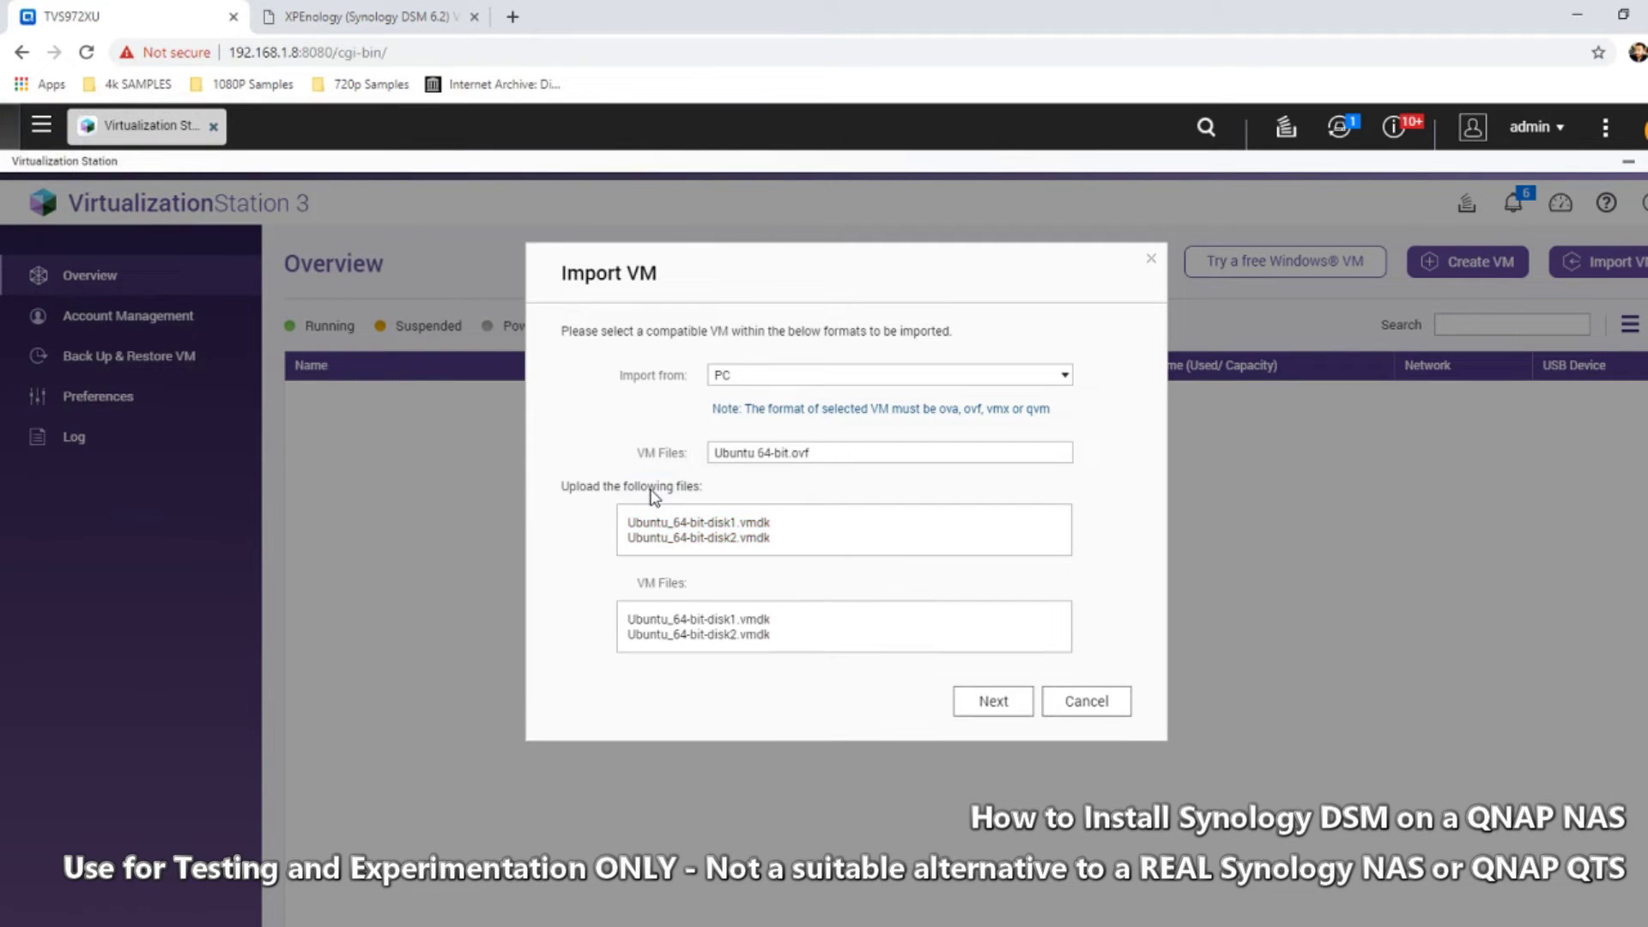
pyautogui.click(993, 701)
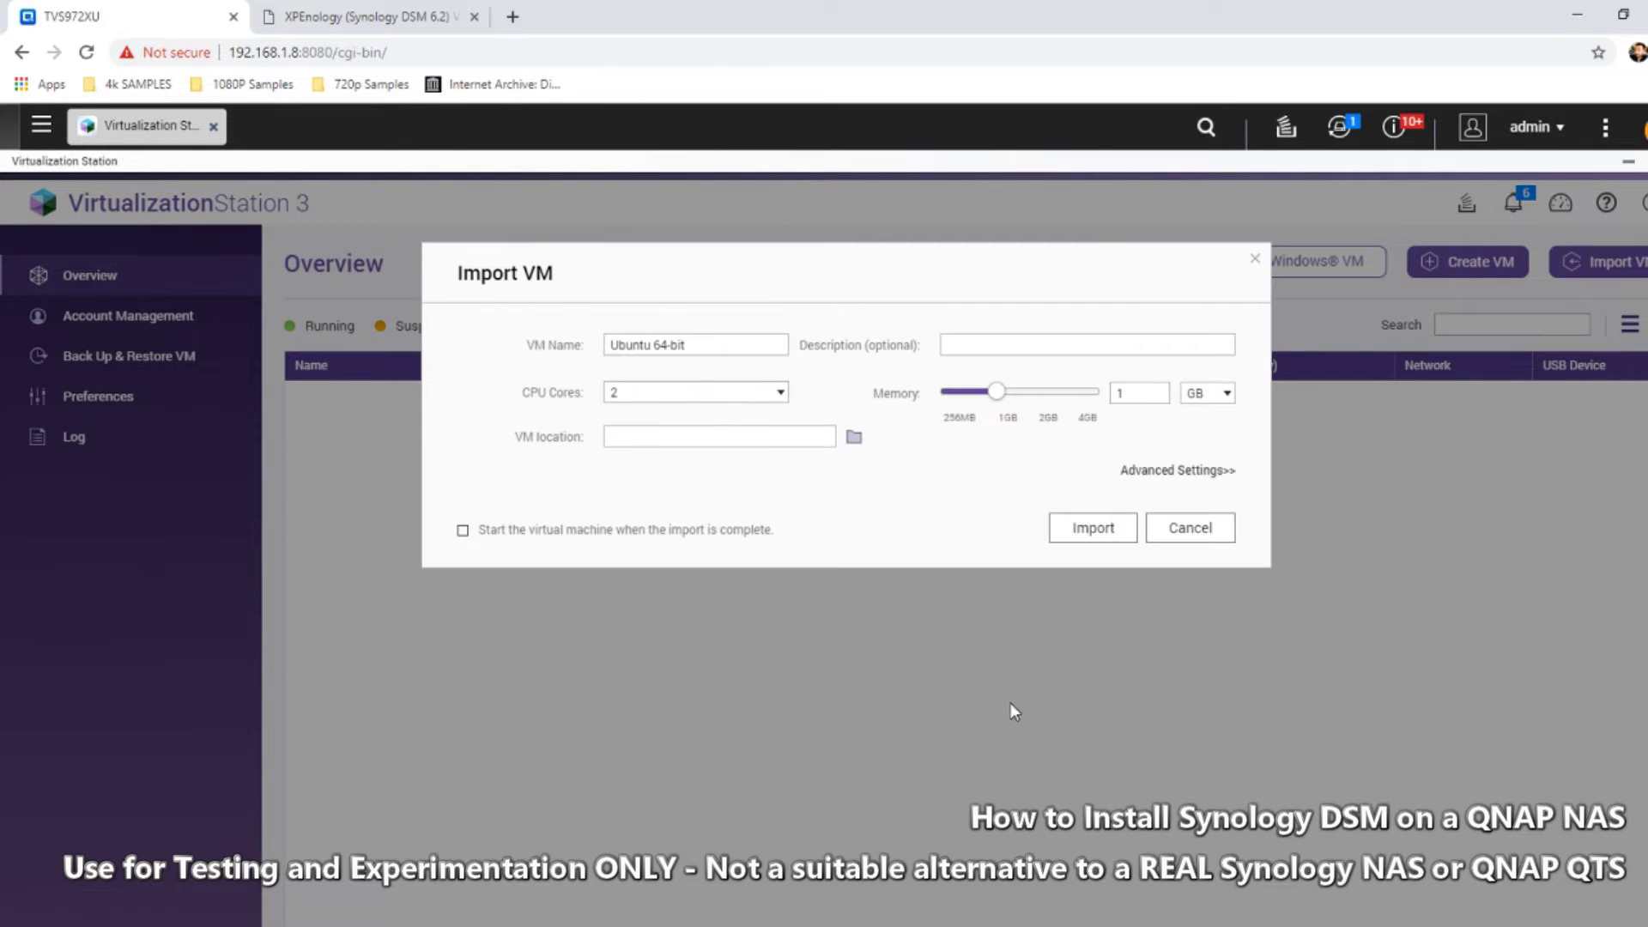
# Name the VM 'Synology DSM Exp' and set its location to /Download
pyautogui.moveTo(709, 347); pyautogui.dragTo(543, 317)
pyautogui.write('Synolo')
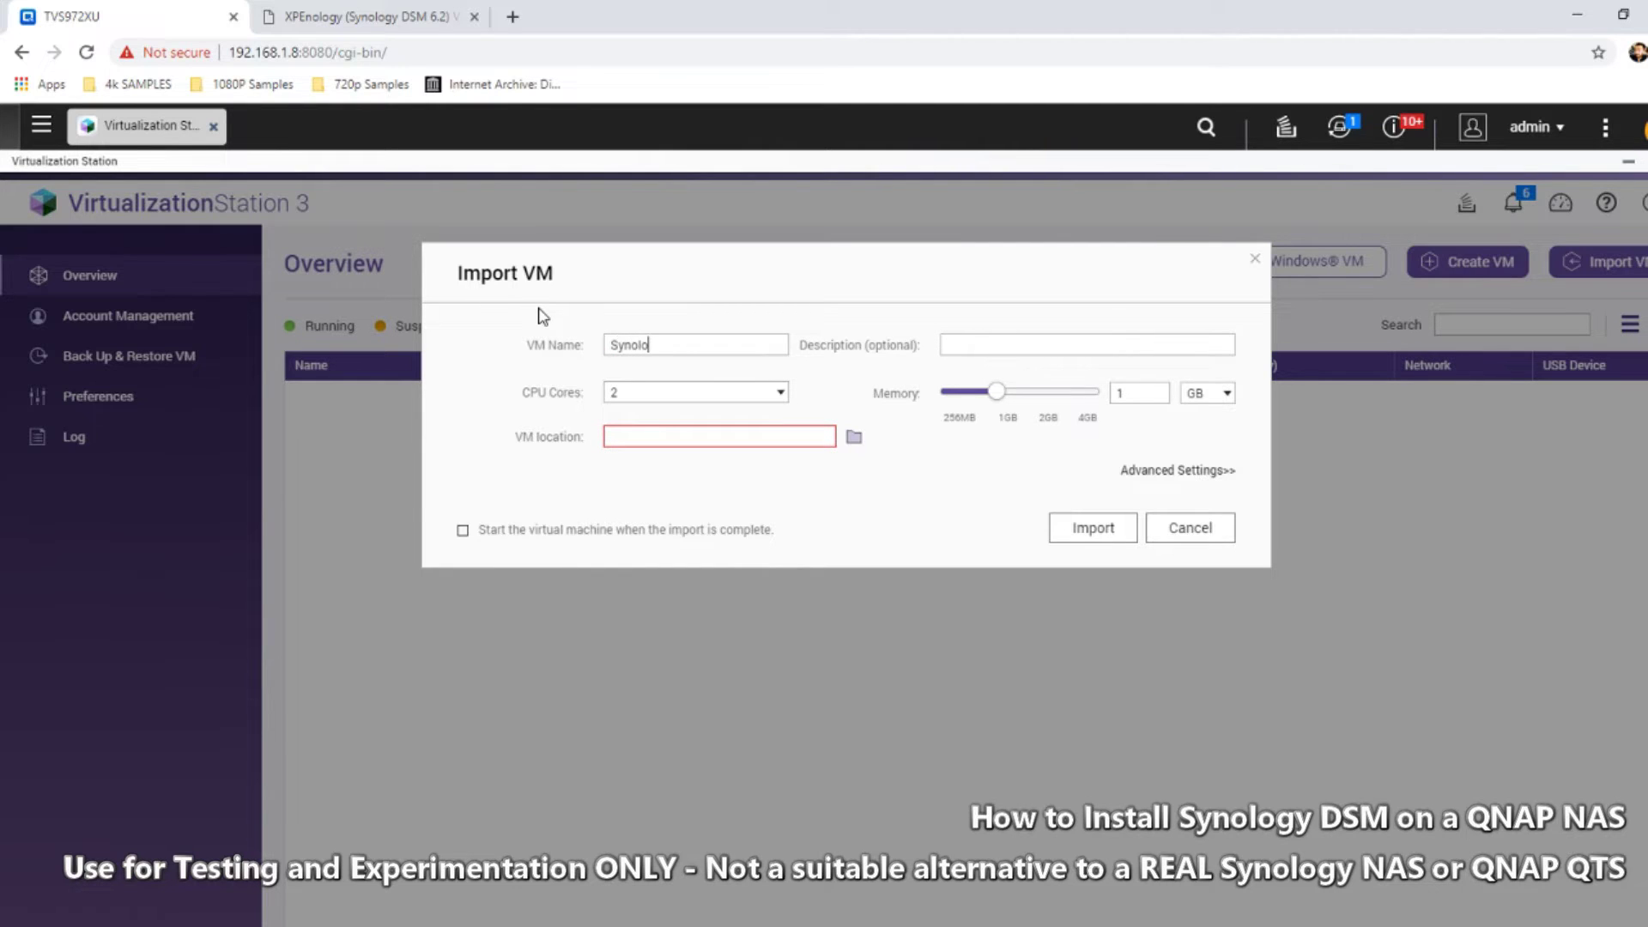
pyautogui.write('gy DSM Exp')
pyautogui.click(854, 437)
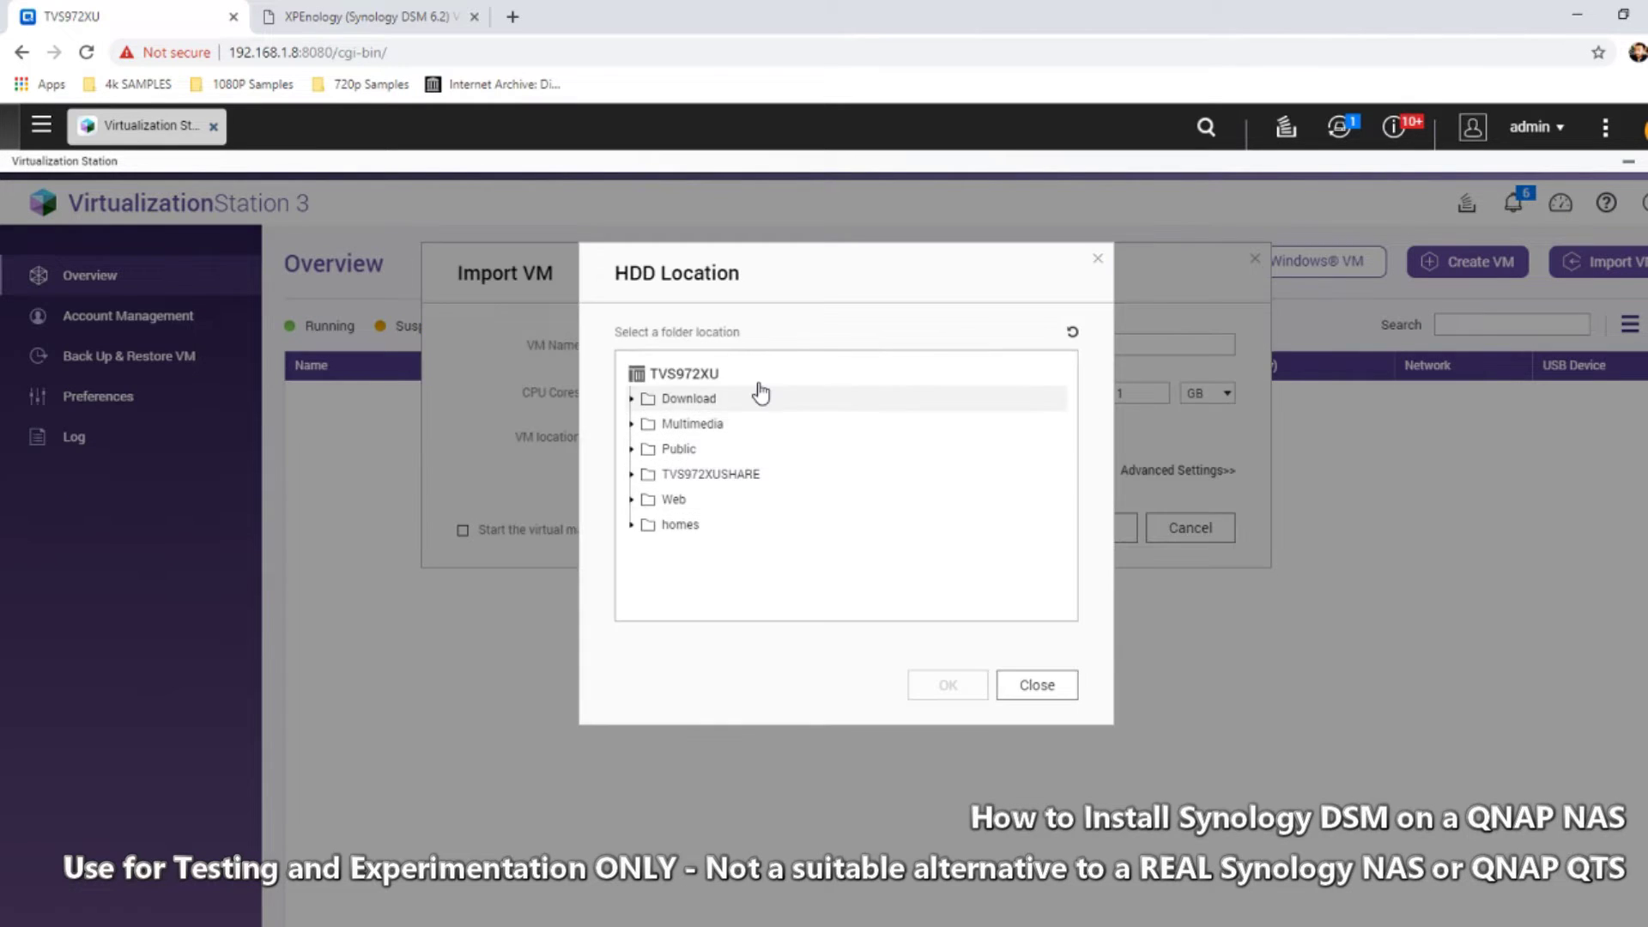
pyautogui.click(683, 400)
pyautogui.click(948, 697)
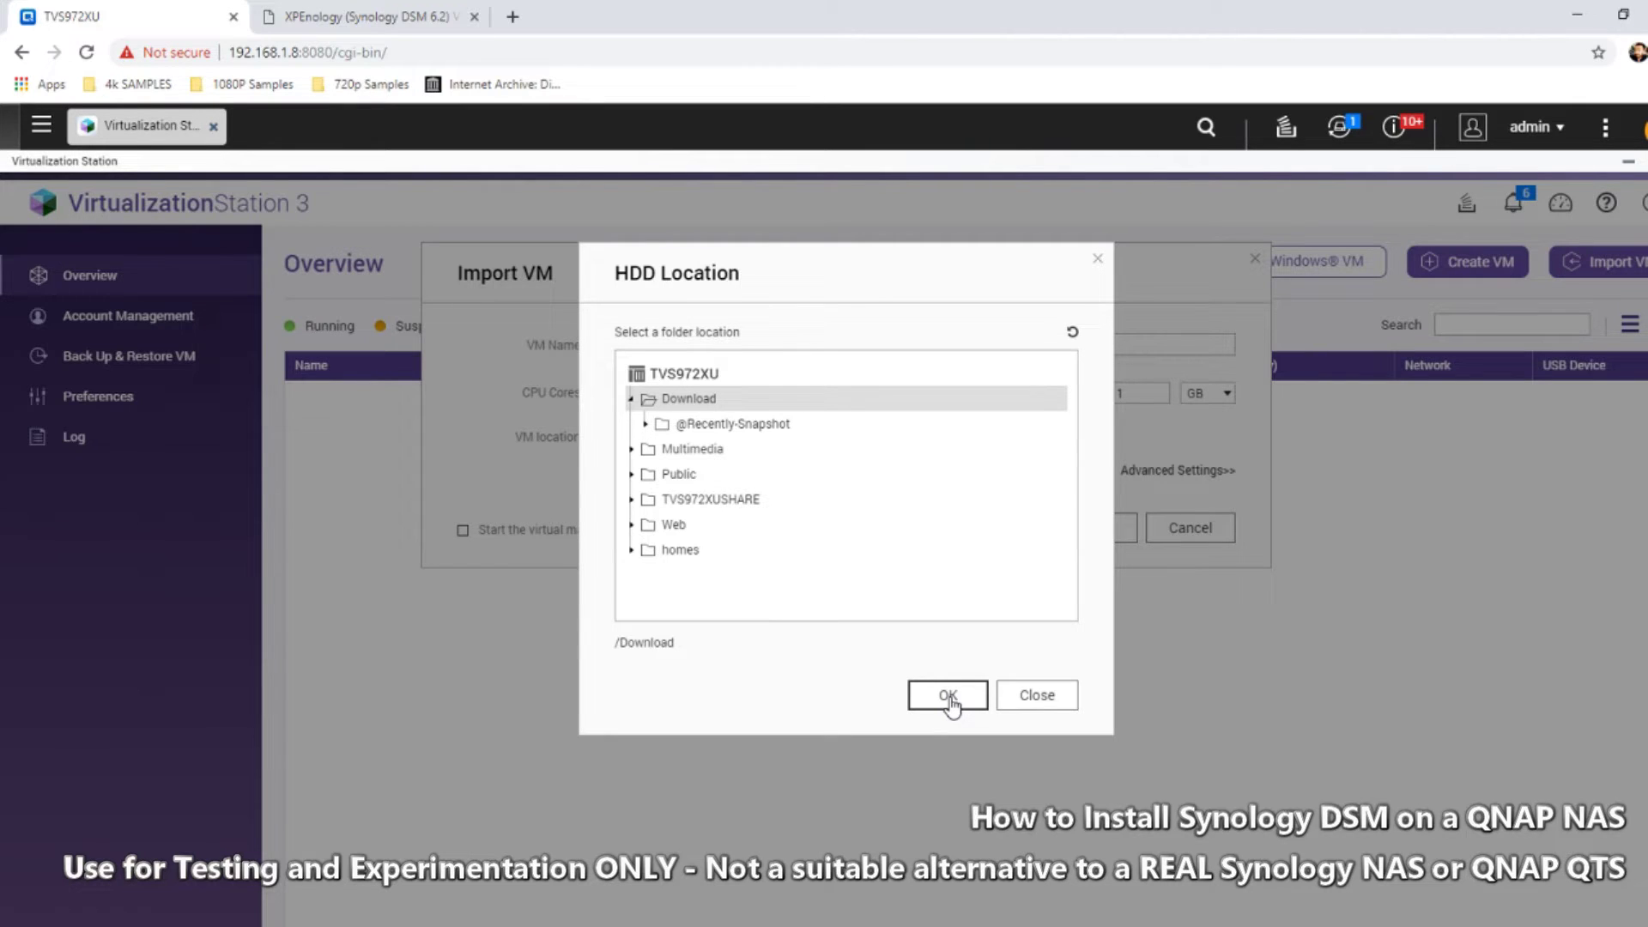
pyautogui.click(947, 697)
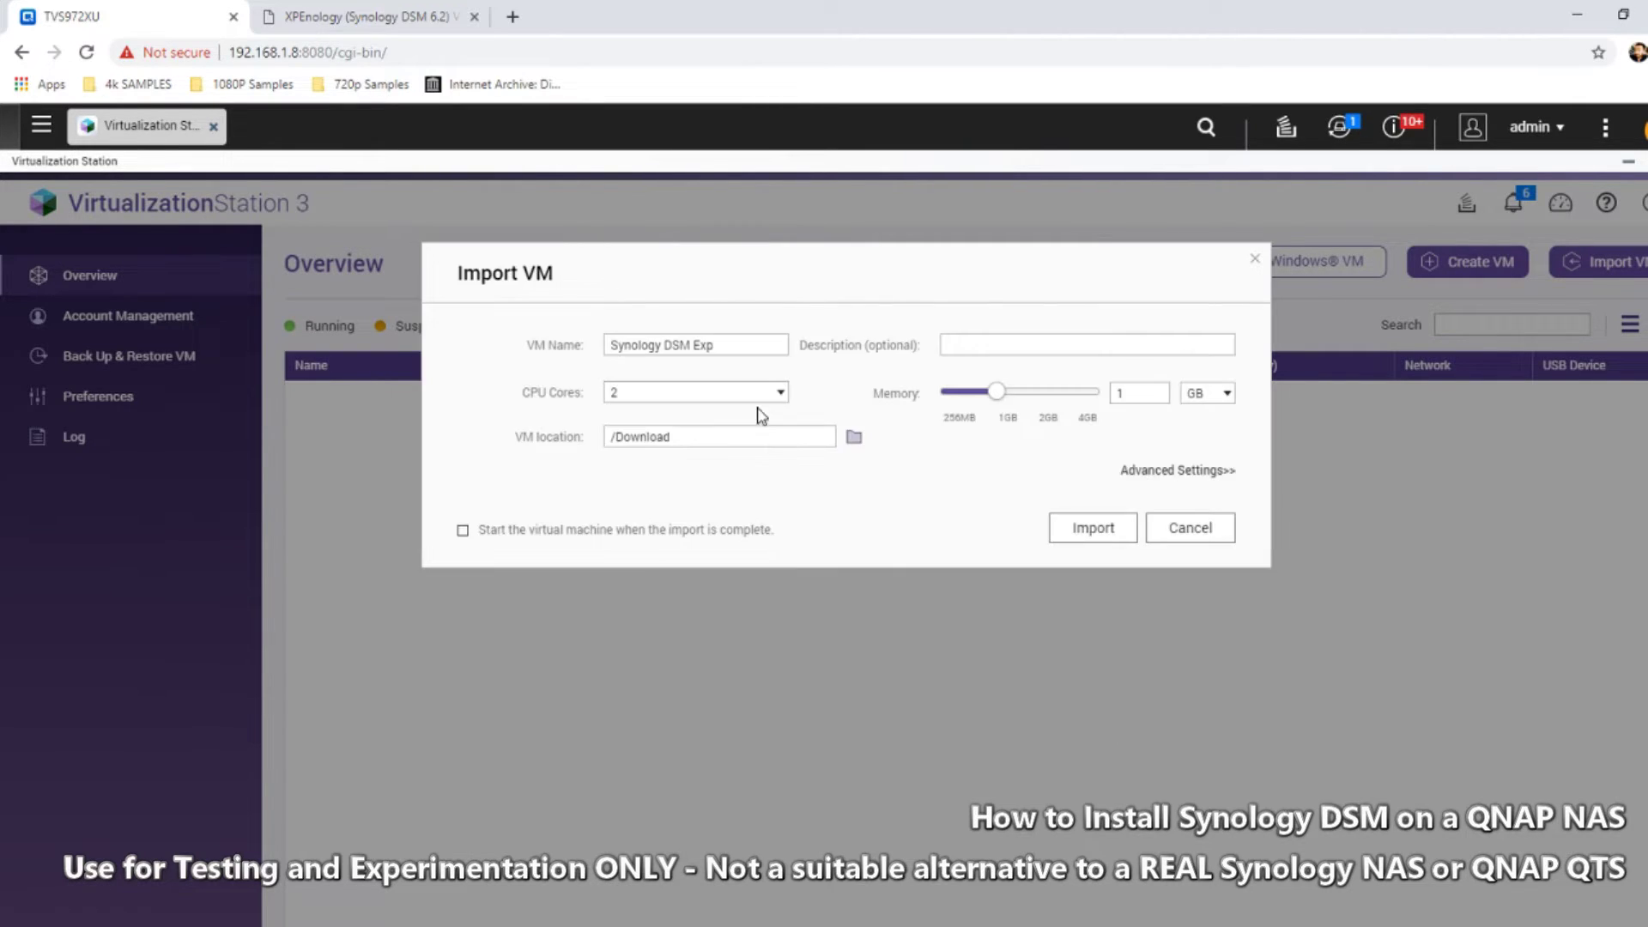
# Raise the VM's memory from 1 GB to 2 GB
pyautogui.click(974, 348)
pyautogui.moveTo(1142, 391); pyautogui.dragTo(1074, 391)
pyautogui.write('2')
# Show the advanced options and keep the CPU model at Passthrough
pyautogui.click(1172, 472)
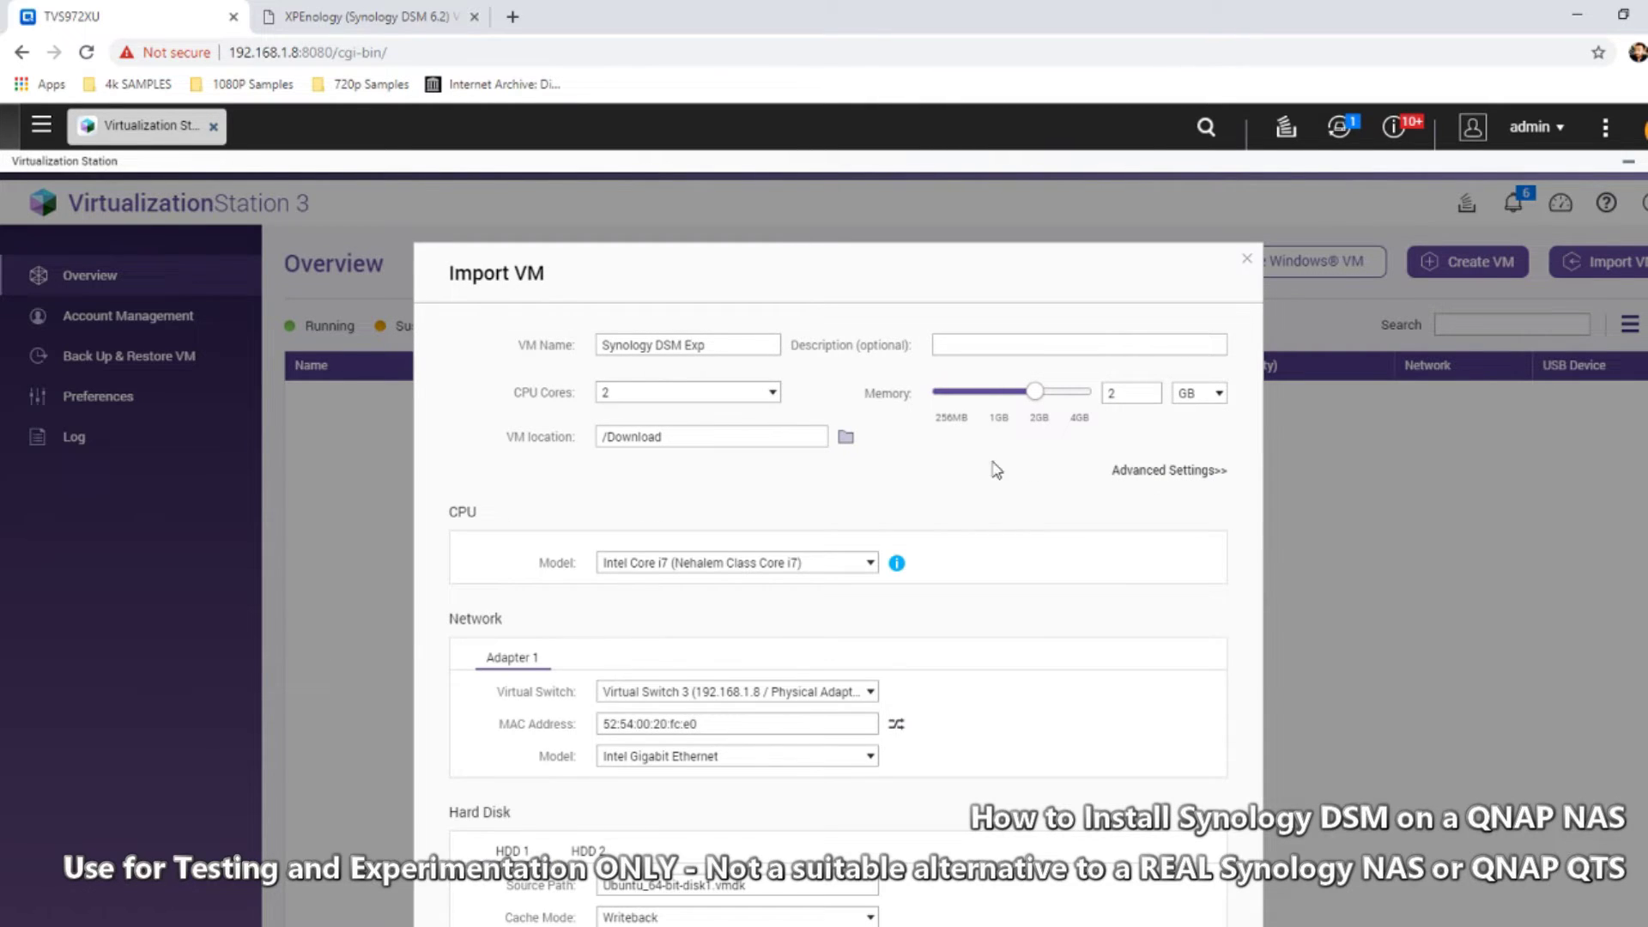
pyautogui.click(822, 566)
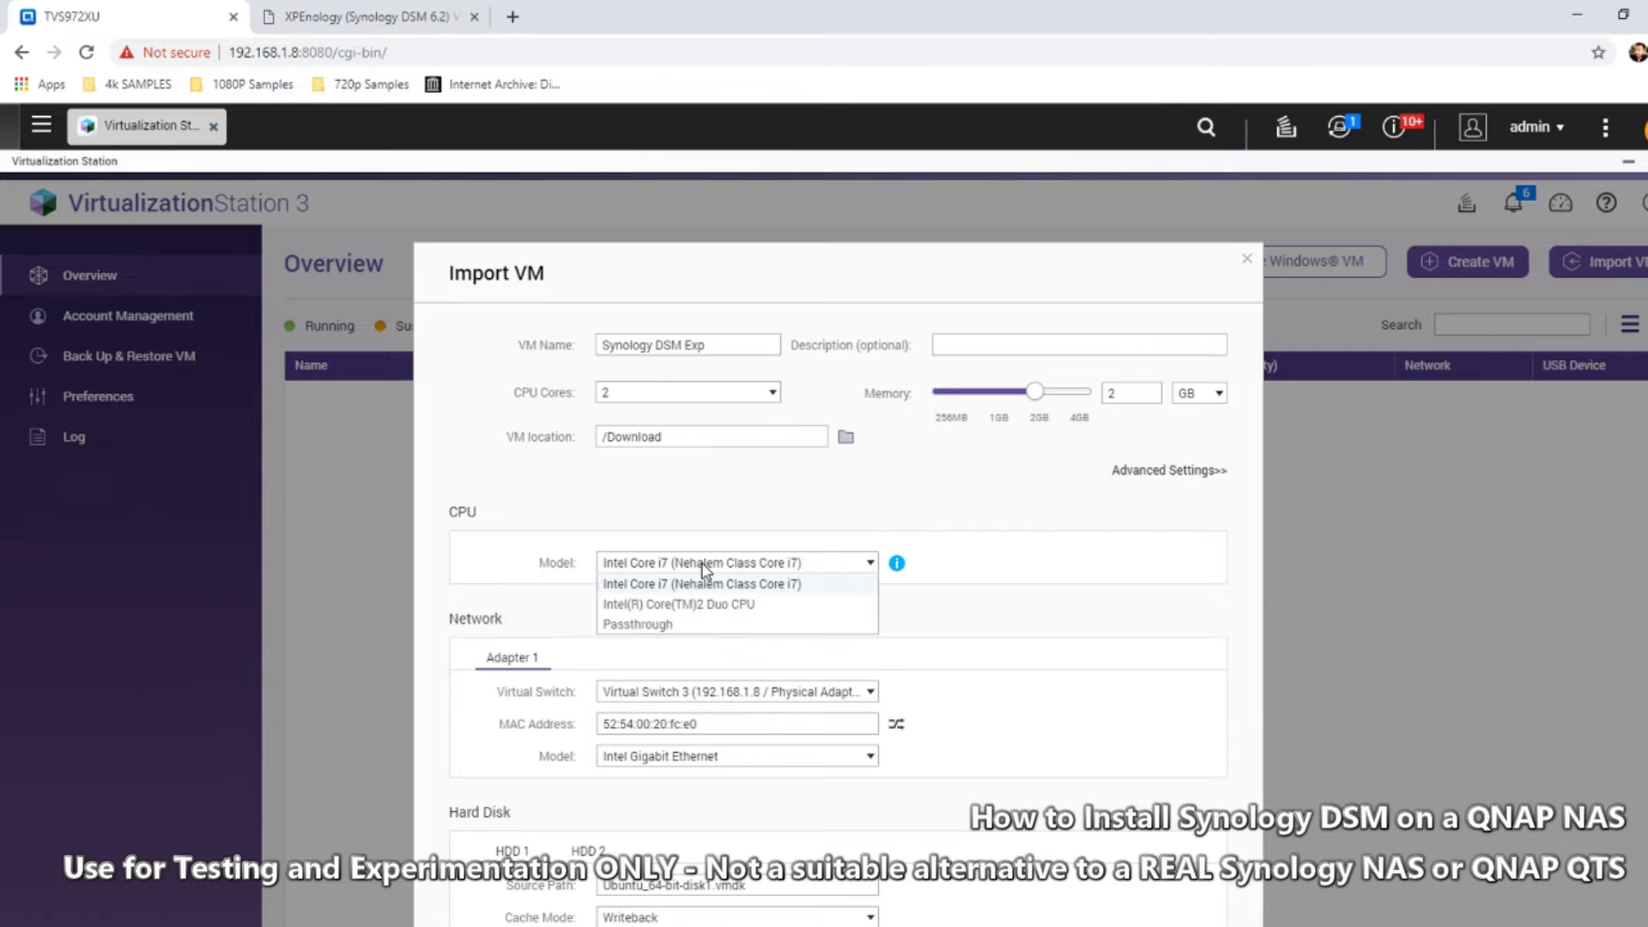
pyautogui.click(648, 626)
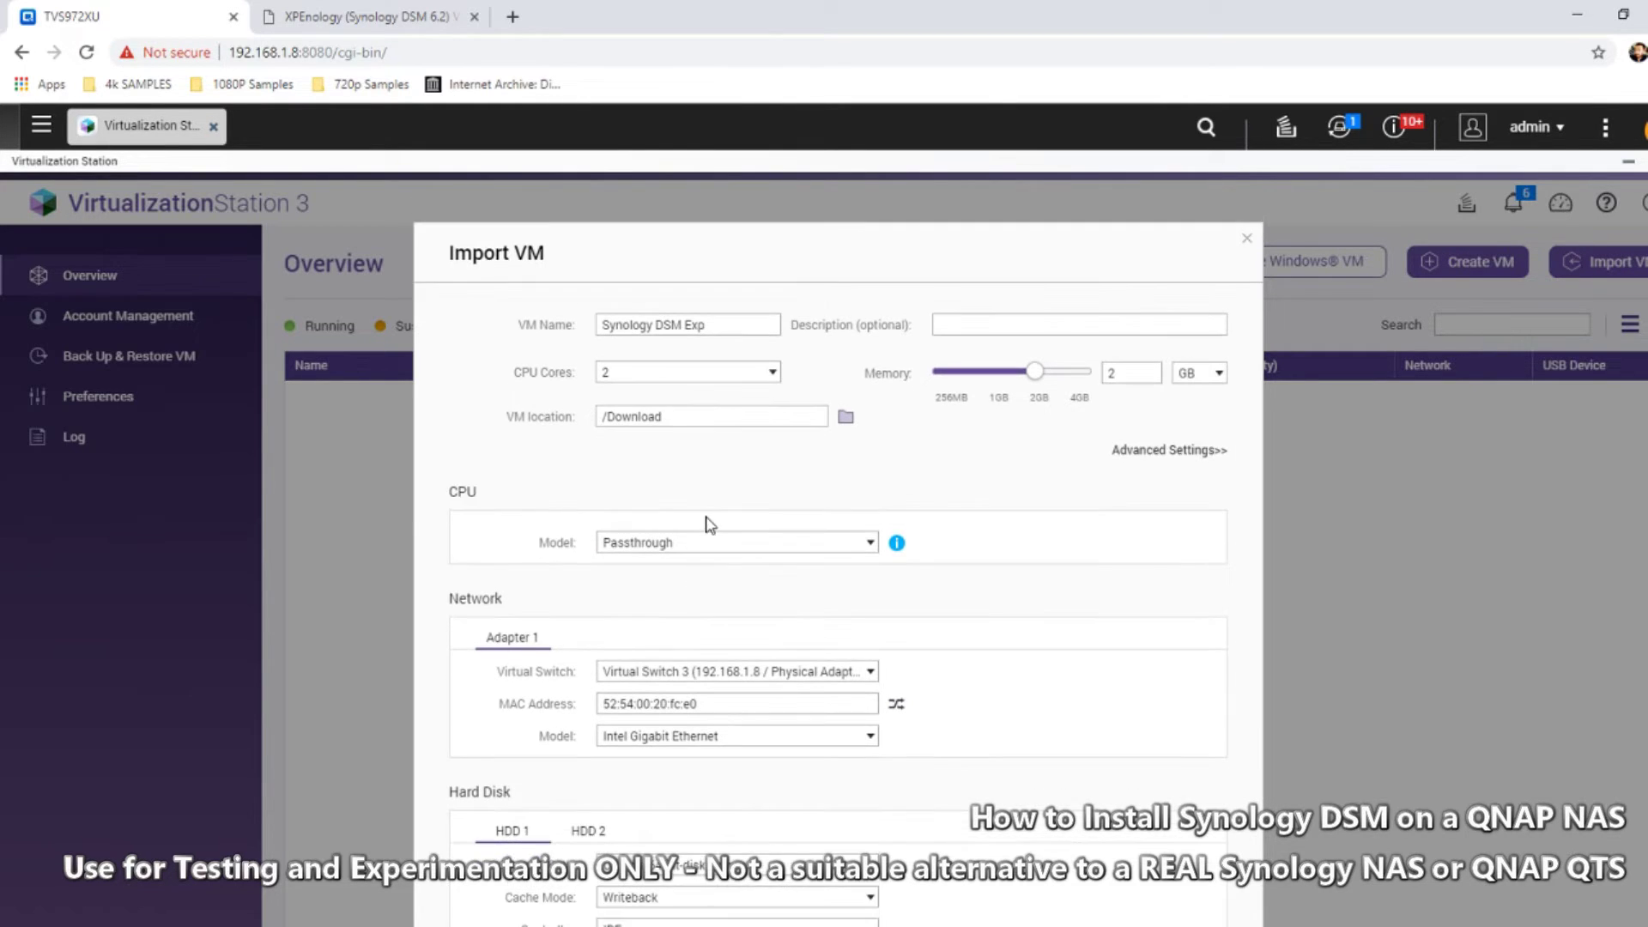
pyautogui.click(726, 508)
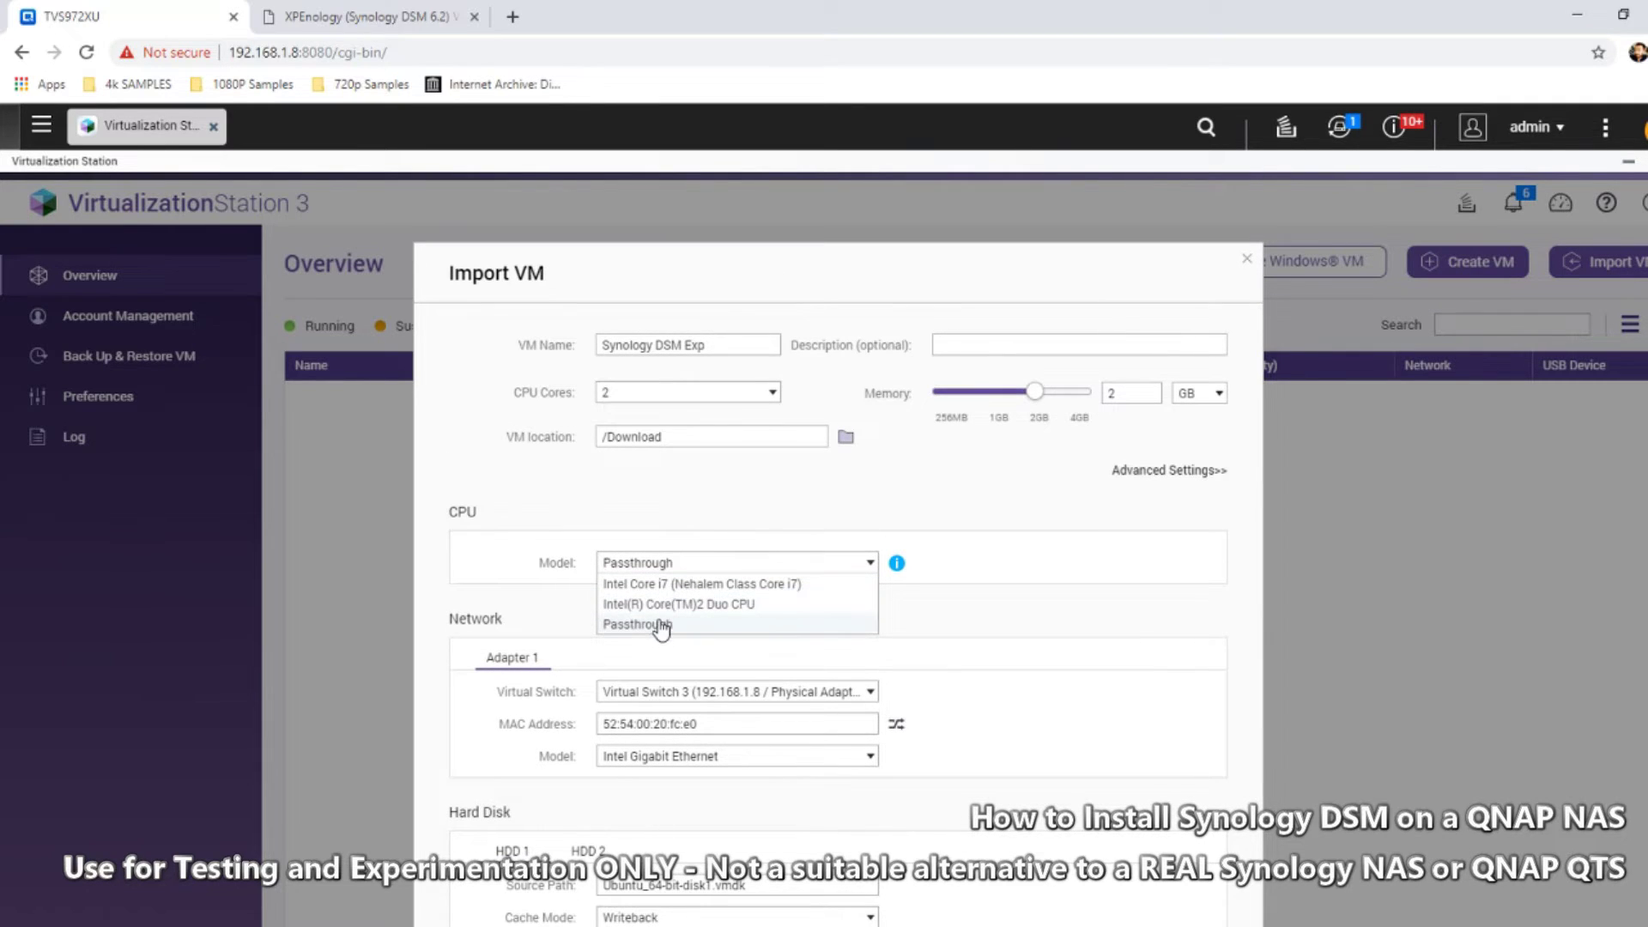
pyautogui.click(661, 625)
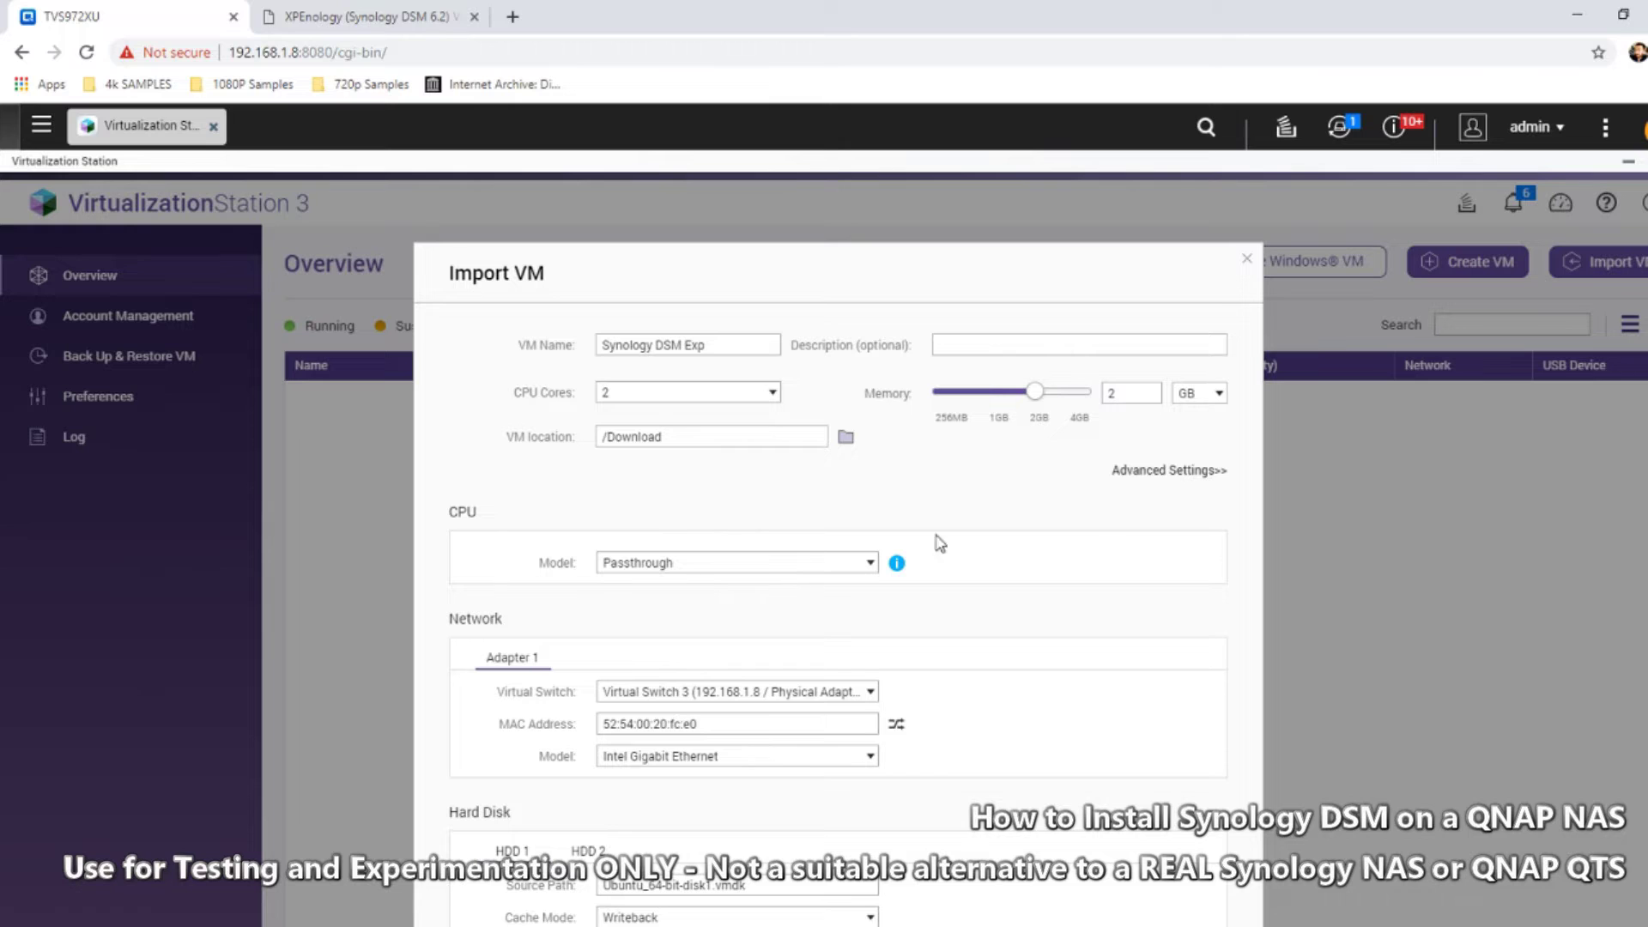
# Set the HDD 1 controller to SATA, check HDD 2, and start the import
pyautogui.scroll(-1, 949, 592)
pyautogui.scroll(-1, 974, 729)
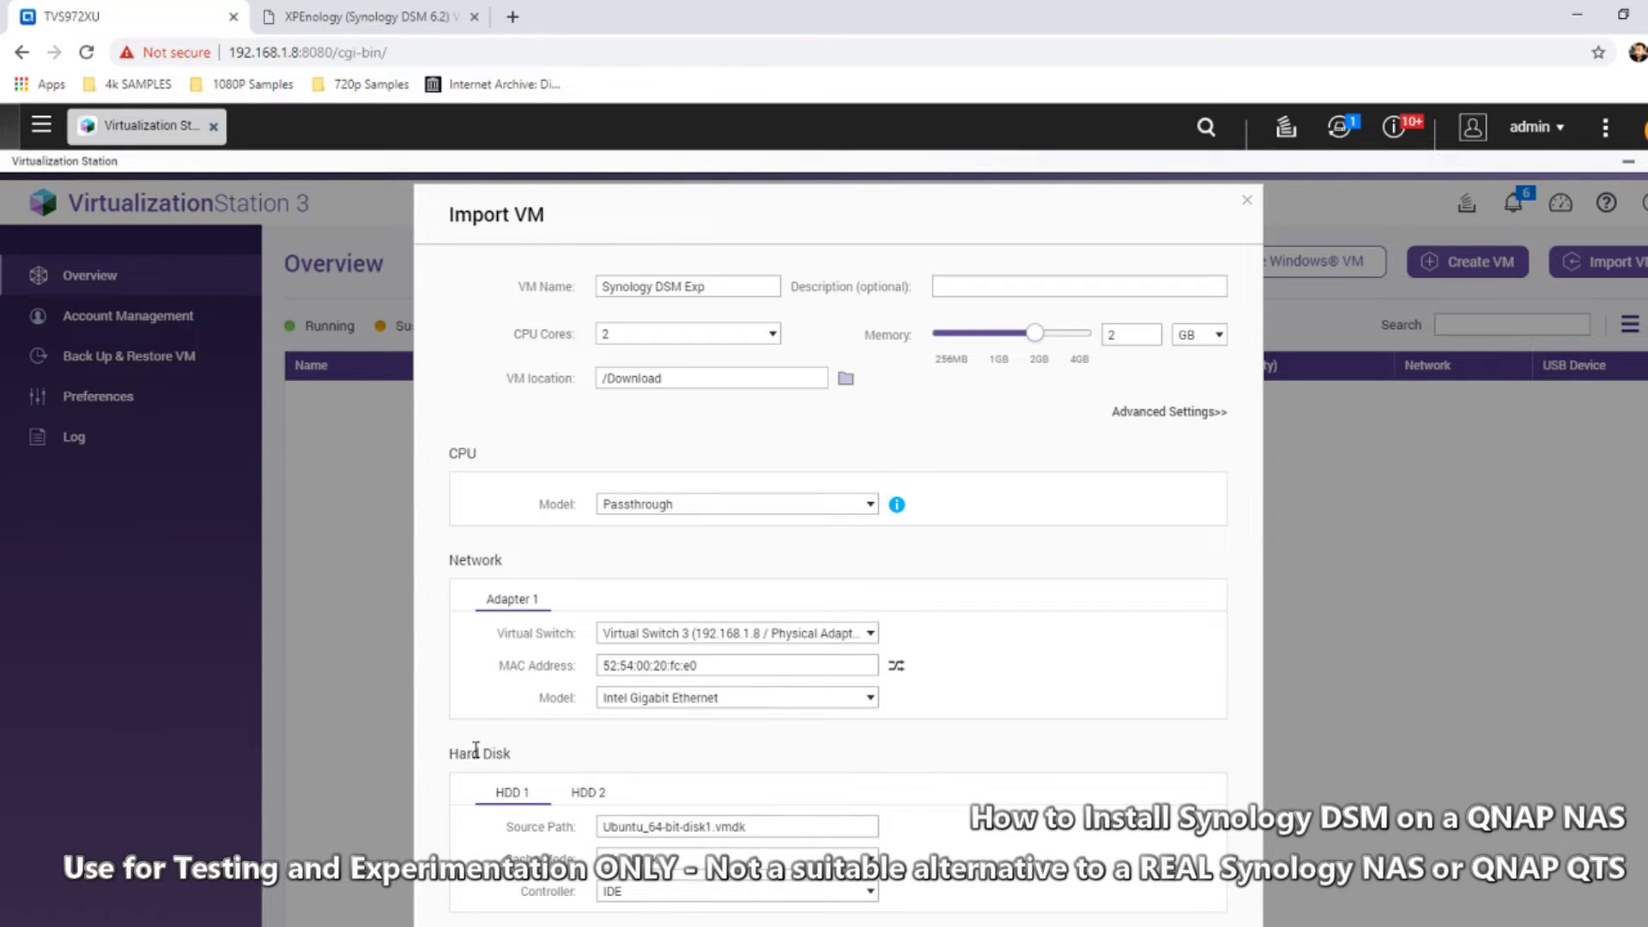
pyautogui.click(662, 893)
pyautogui.click(659, 925)
pyautogui.click(587, 800)
pyautogui.click(520, 796)
pyautogui.click(1185, 925)
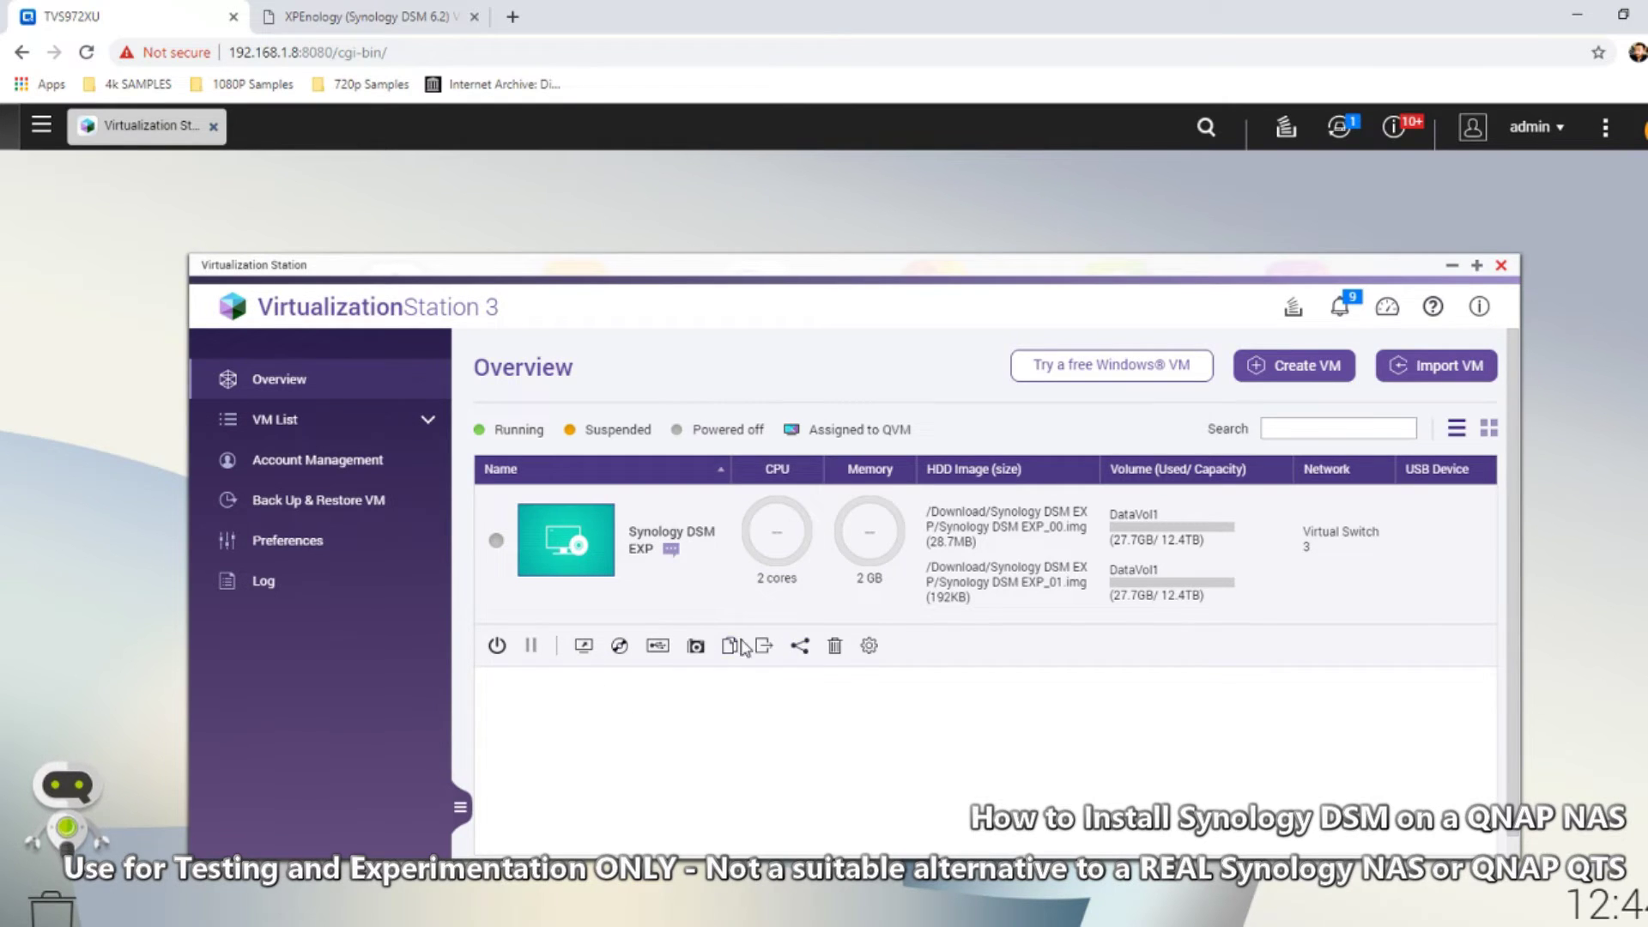
# Open the Synology DSM EXP VM settings and resize HDD 2 to 100 GB, applying it
pyautogui.click(869, 648)
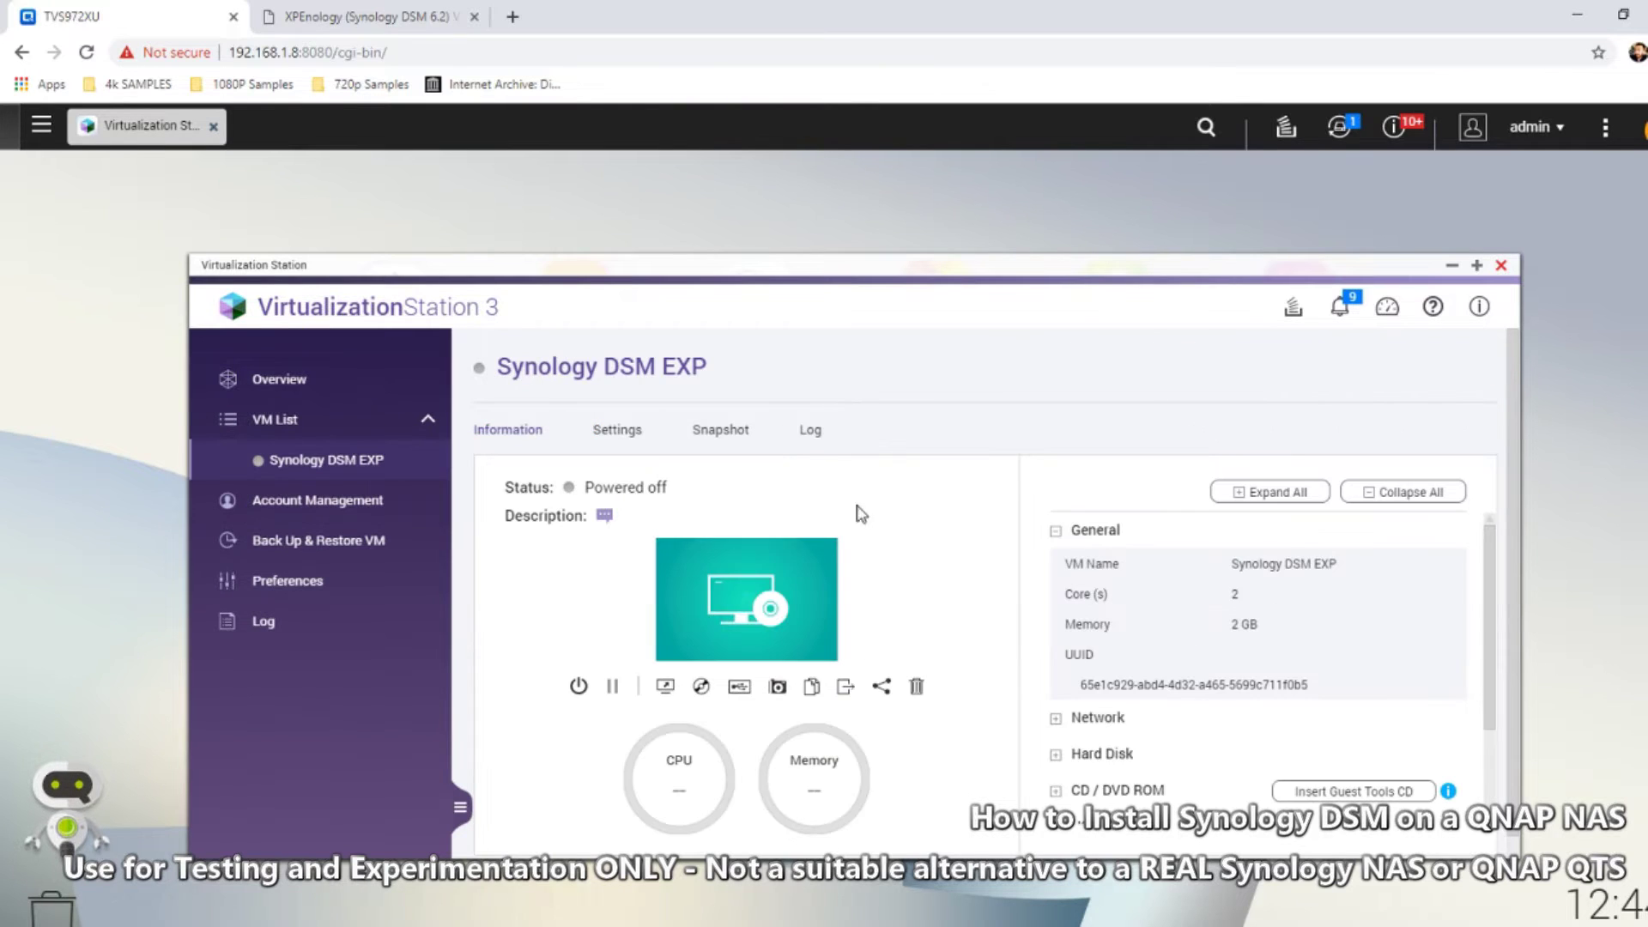
pyautogui.click(617, 431)
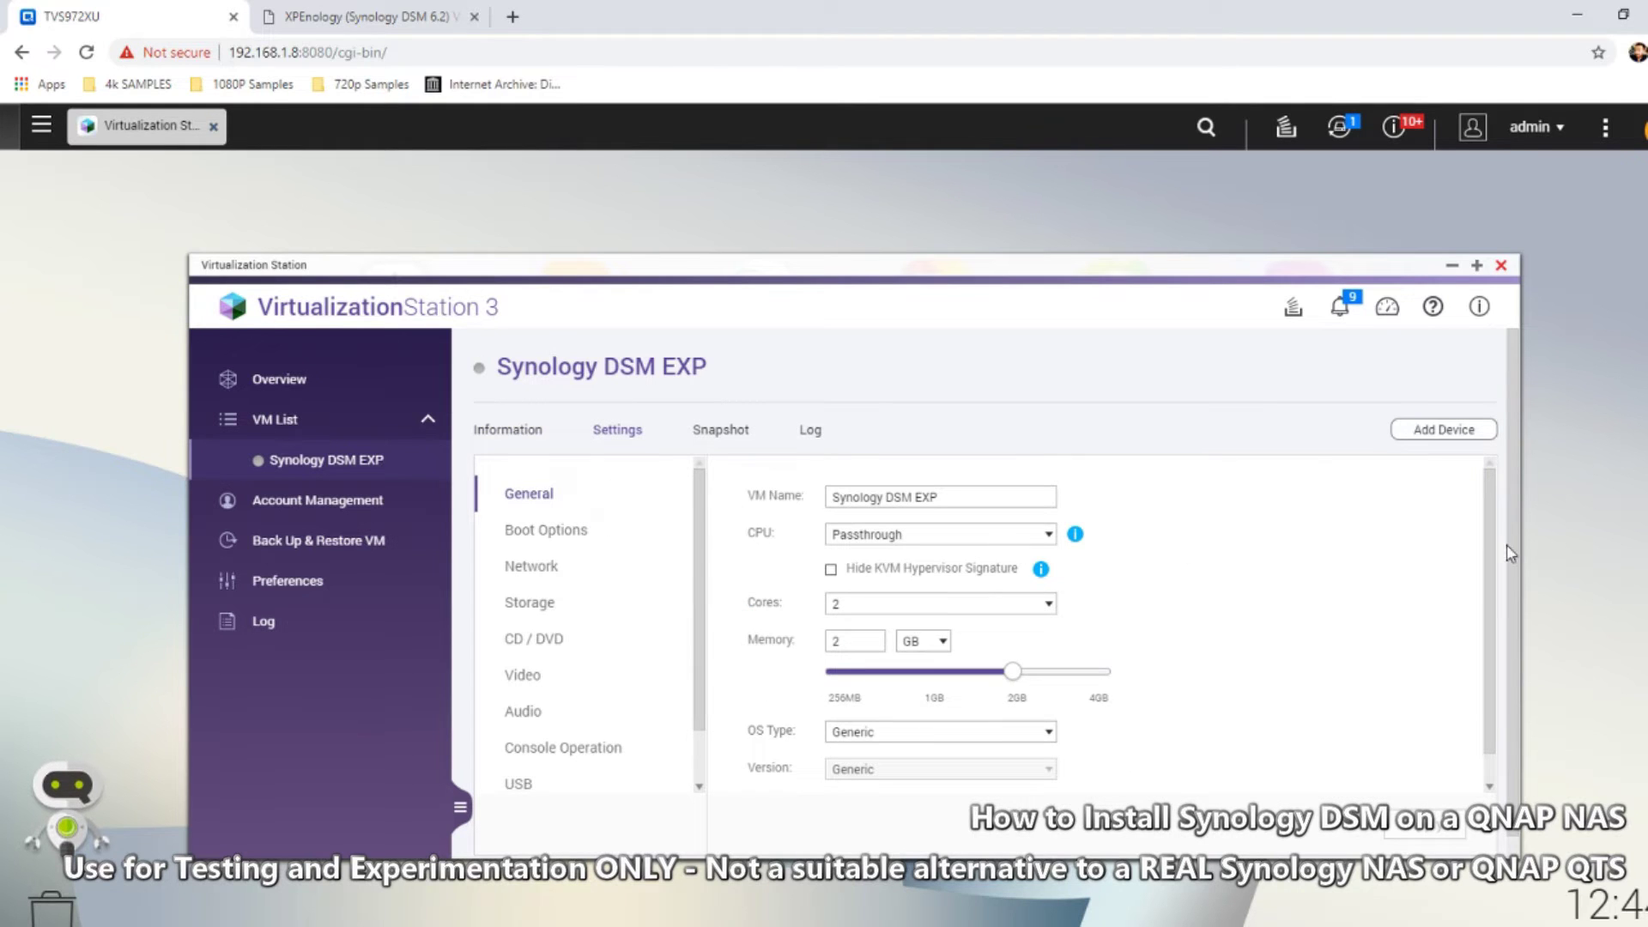
pyautogui.scroll(-1, 1491, 519)
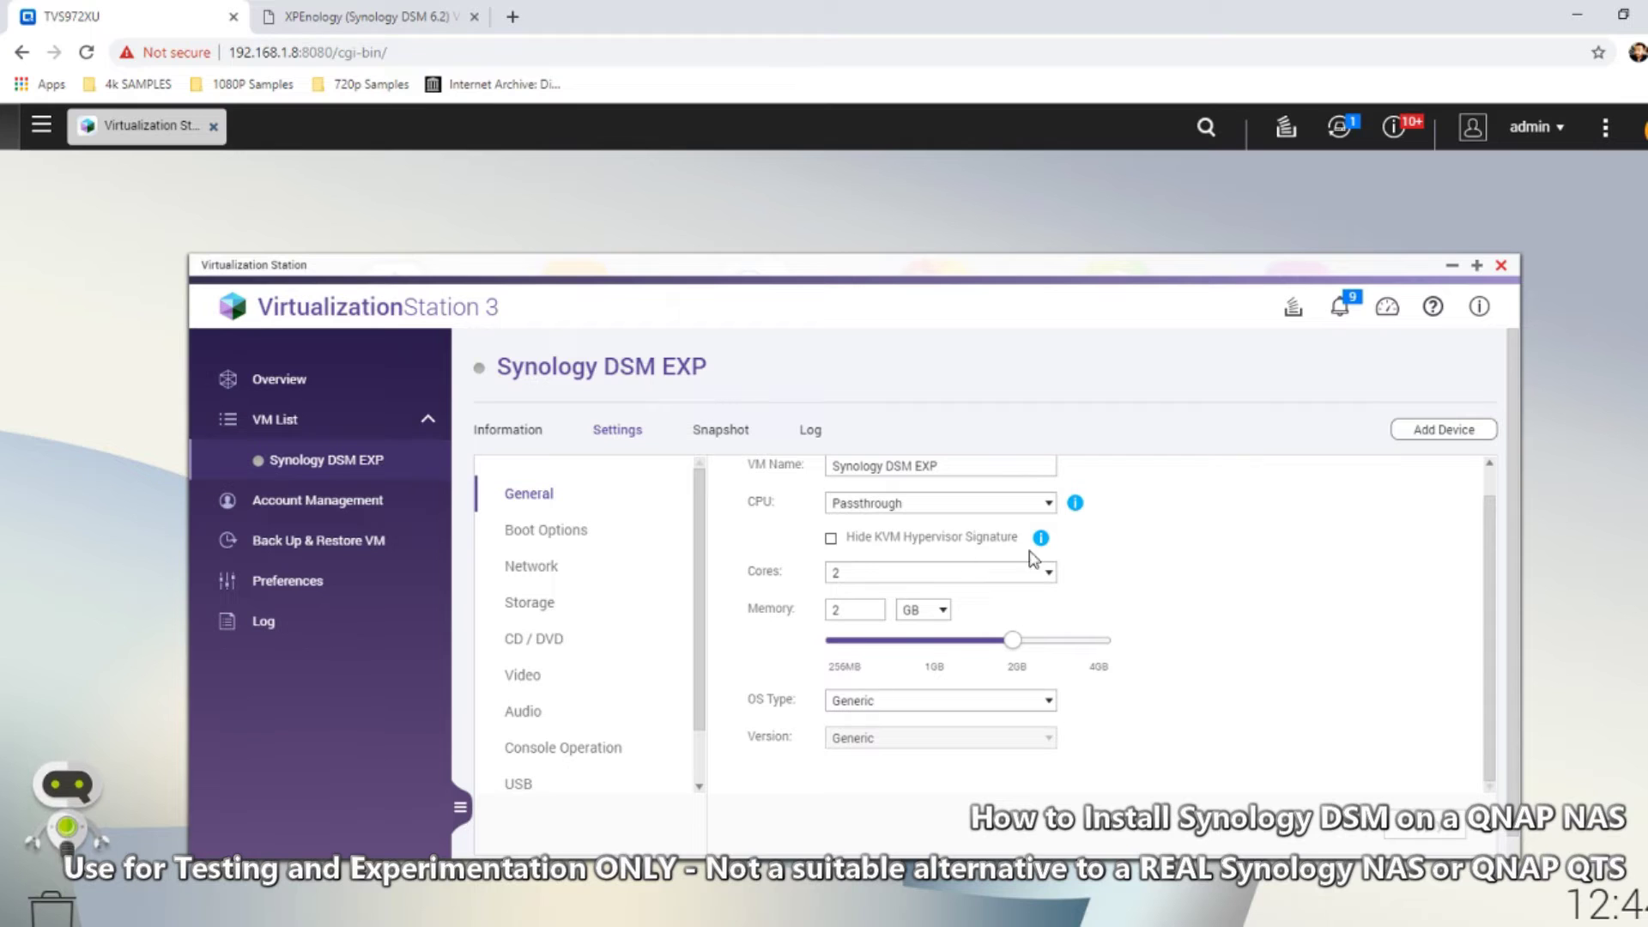
pyautogui.click(571, 529)
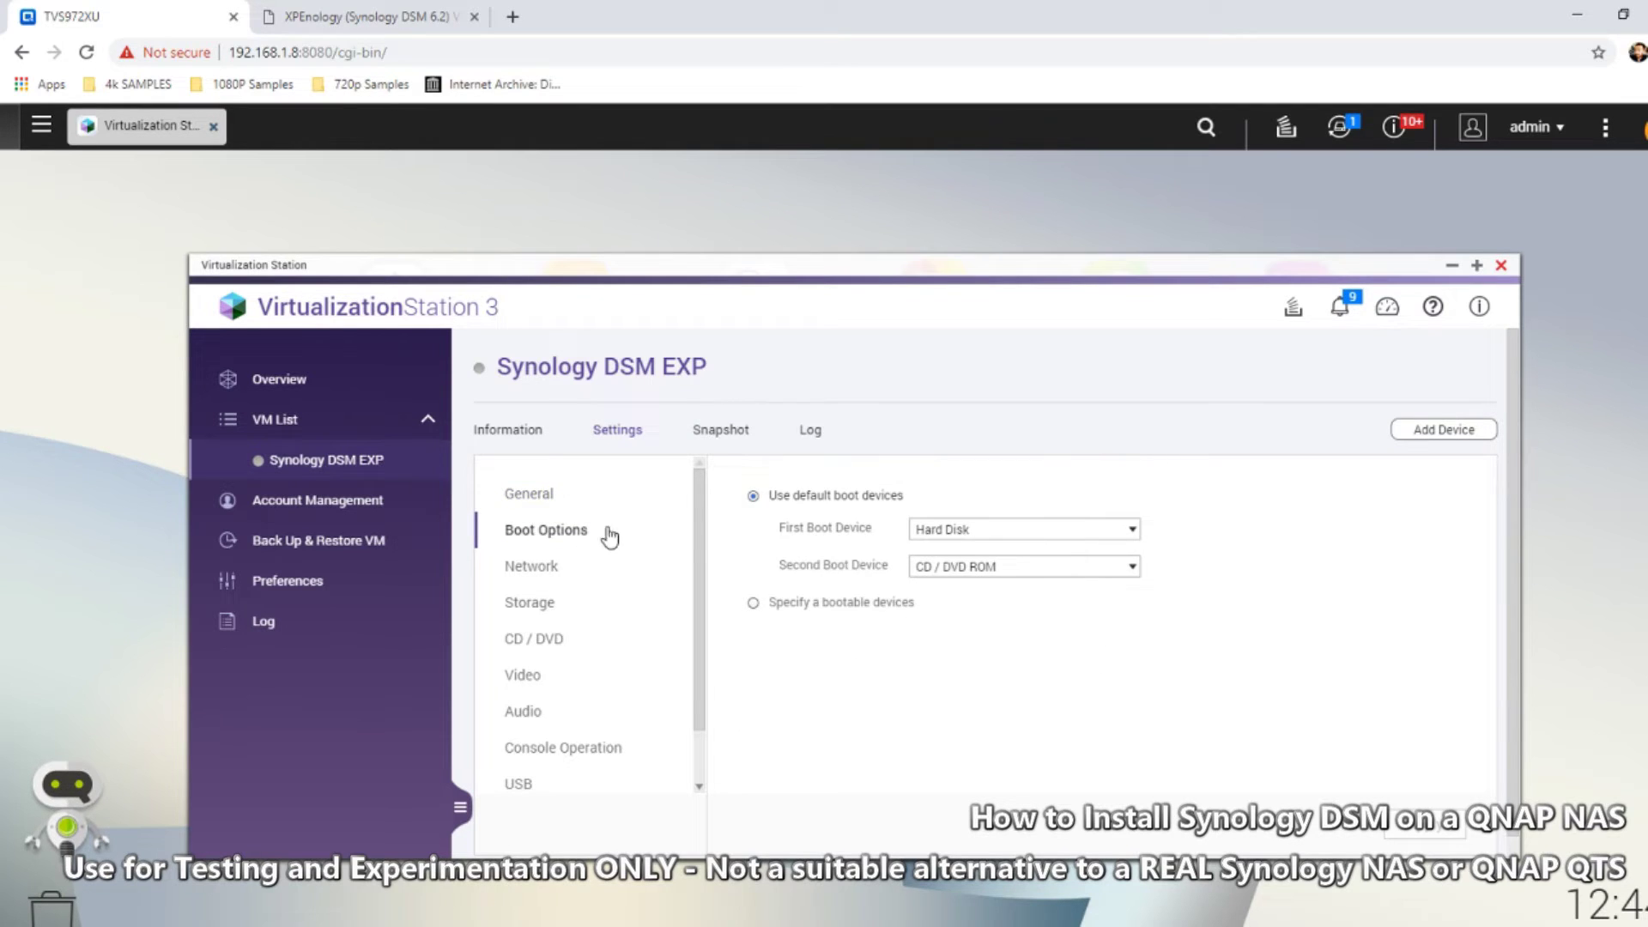
pyautogui.click(532, 568)
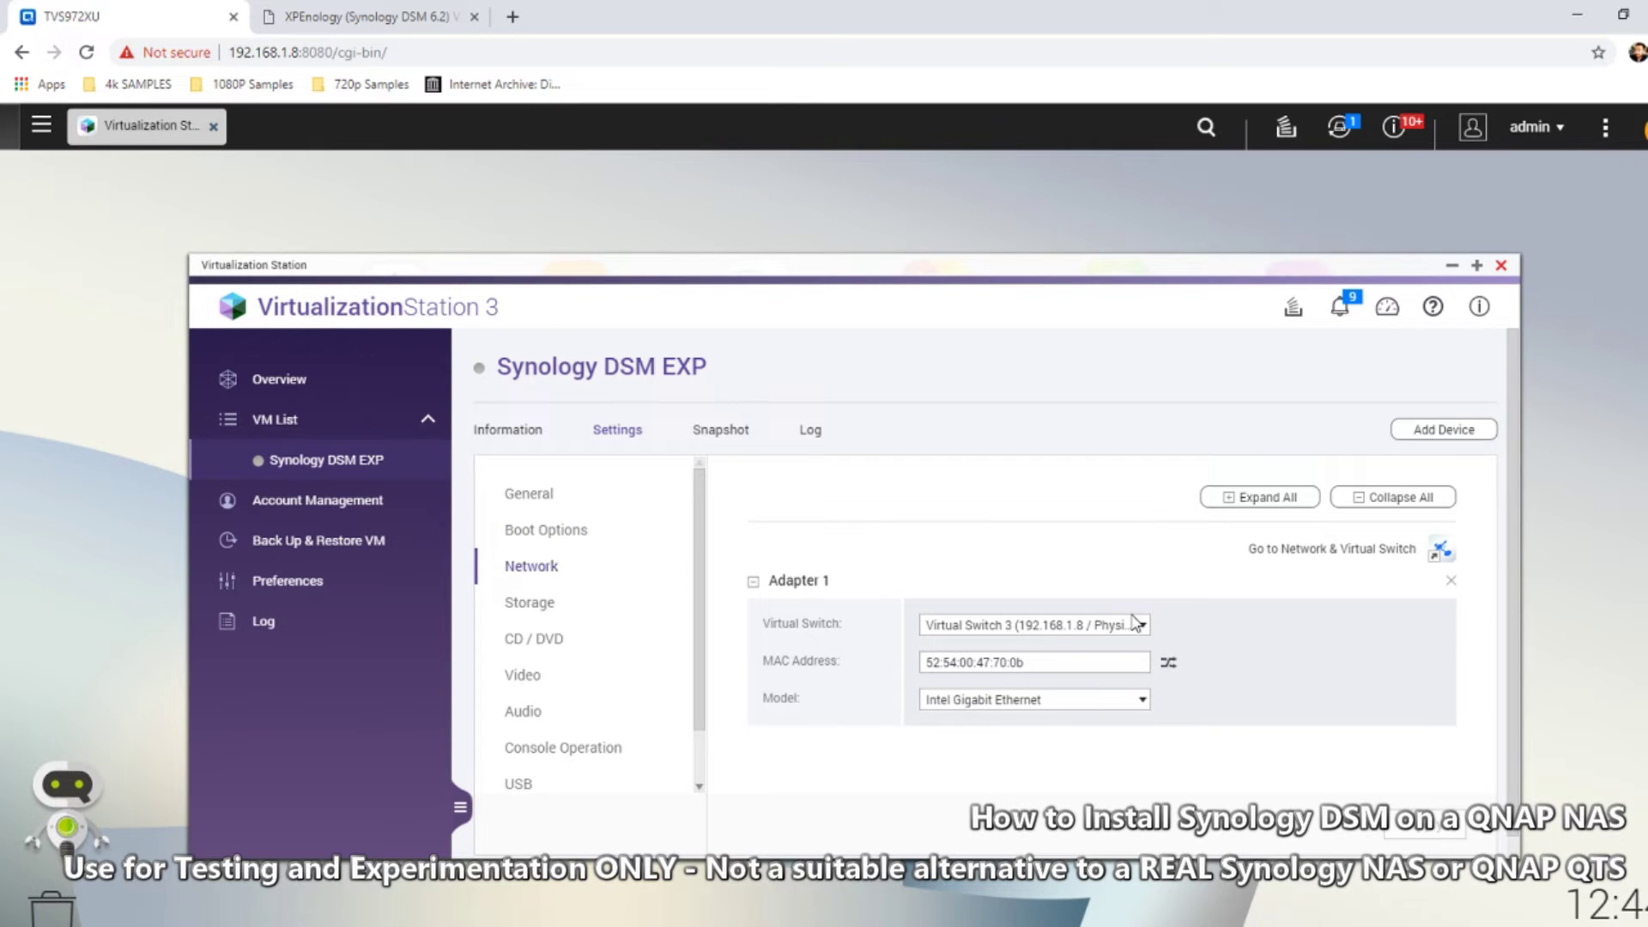
pyautogui.click(537, 604)
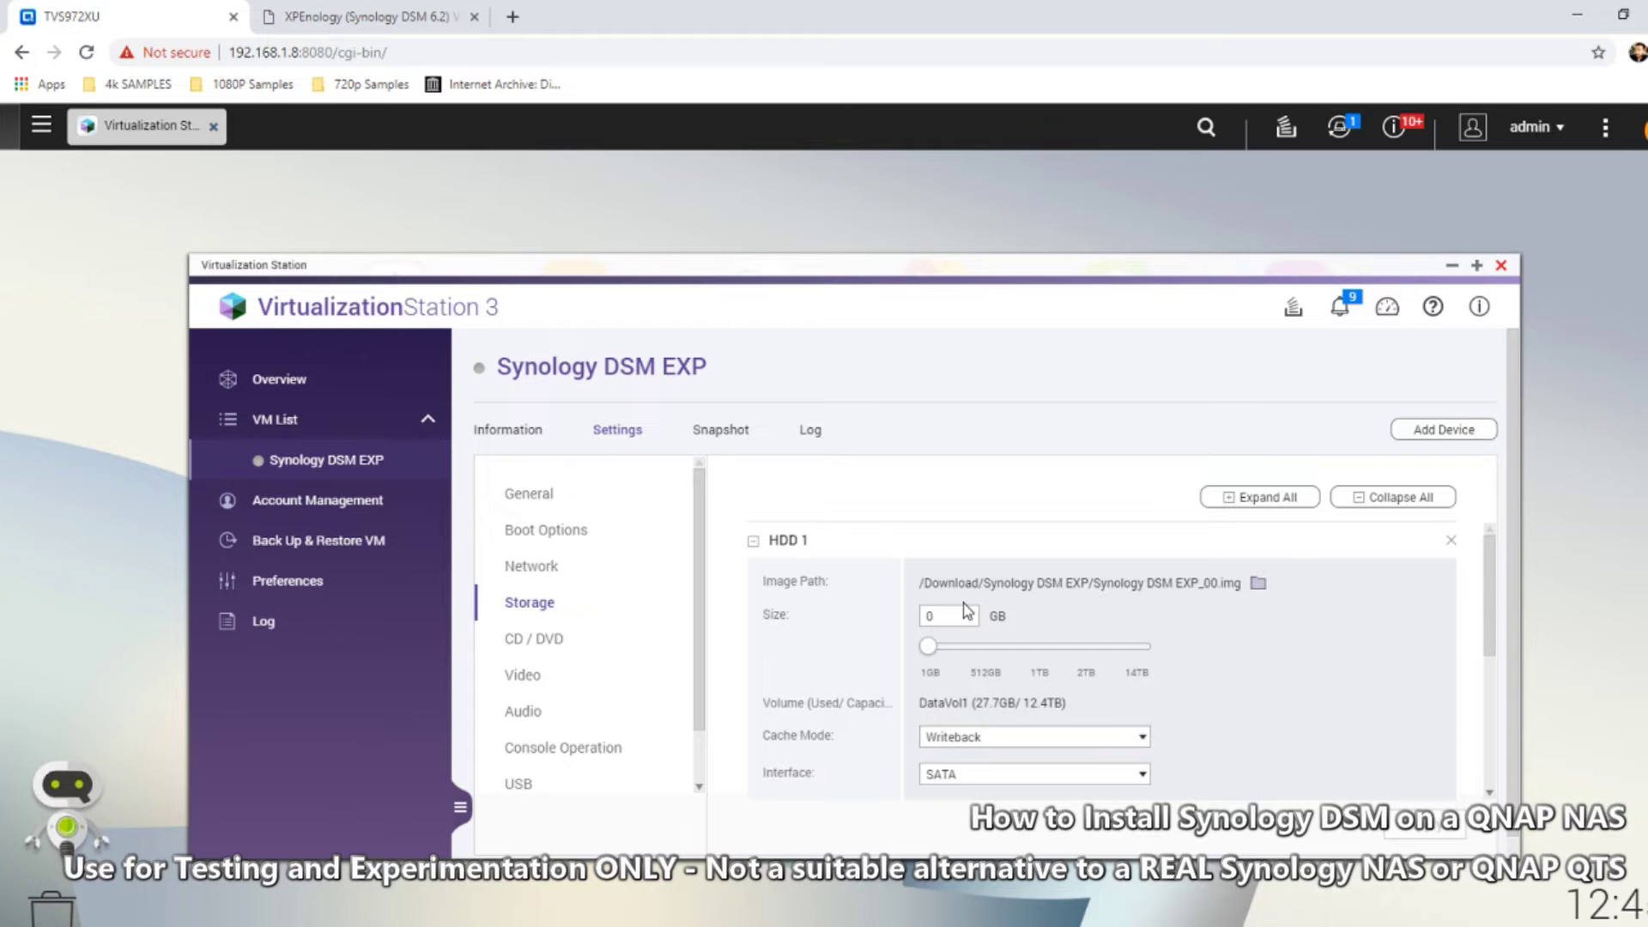
pyautogui.moveTo(1489, 615); pyautogui.dragTo(1483, 740)
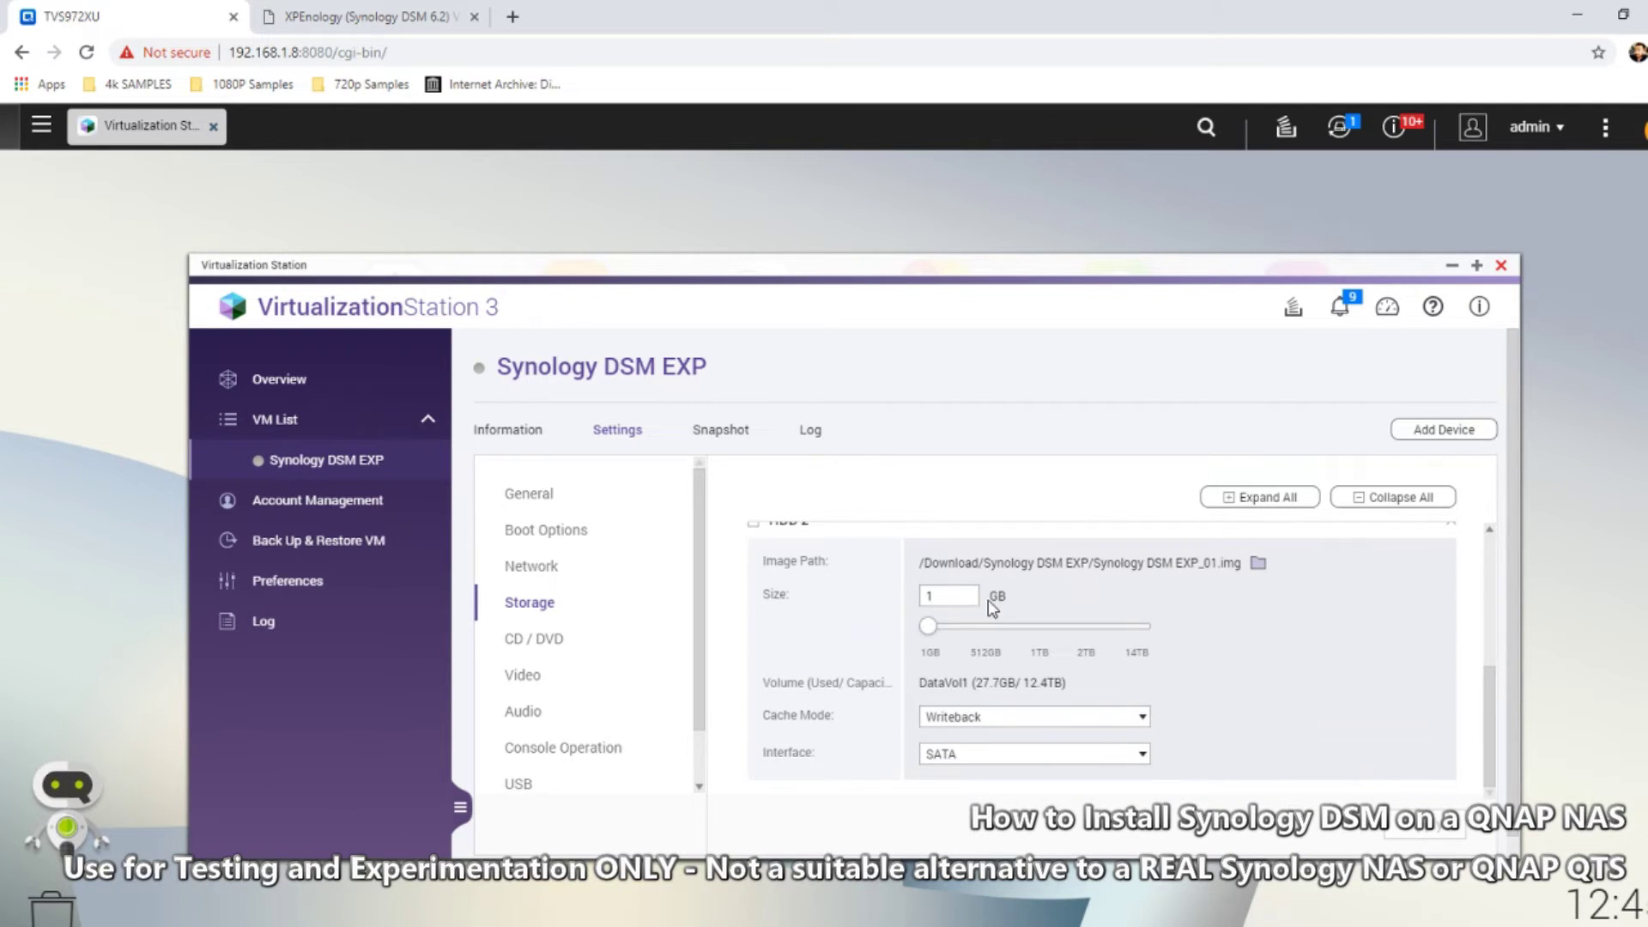
pyautogui.moveTo(951, 595); pyautogui.dragTo(894, 592)
pyautogui.write('100')
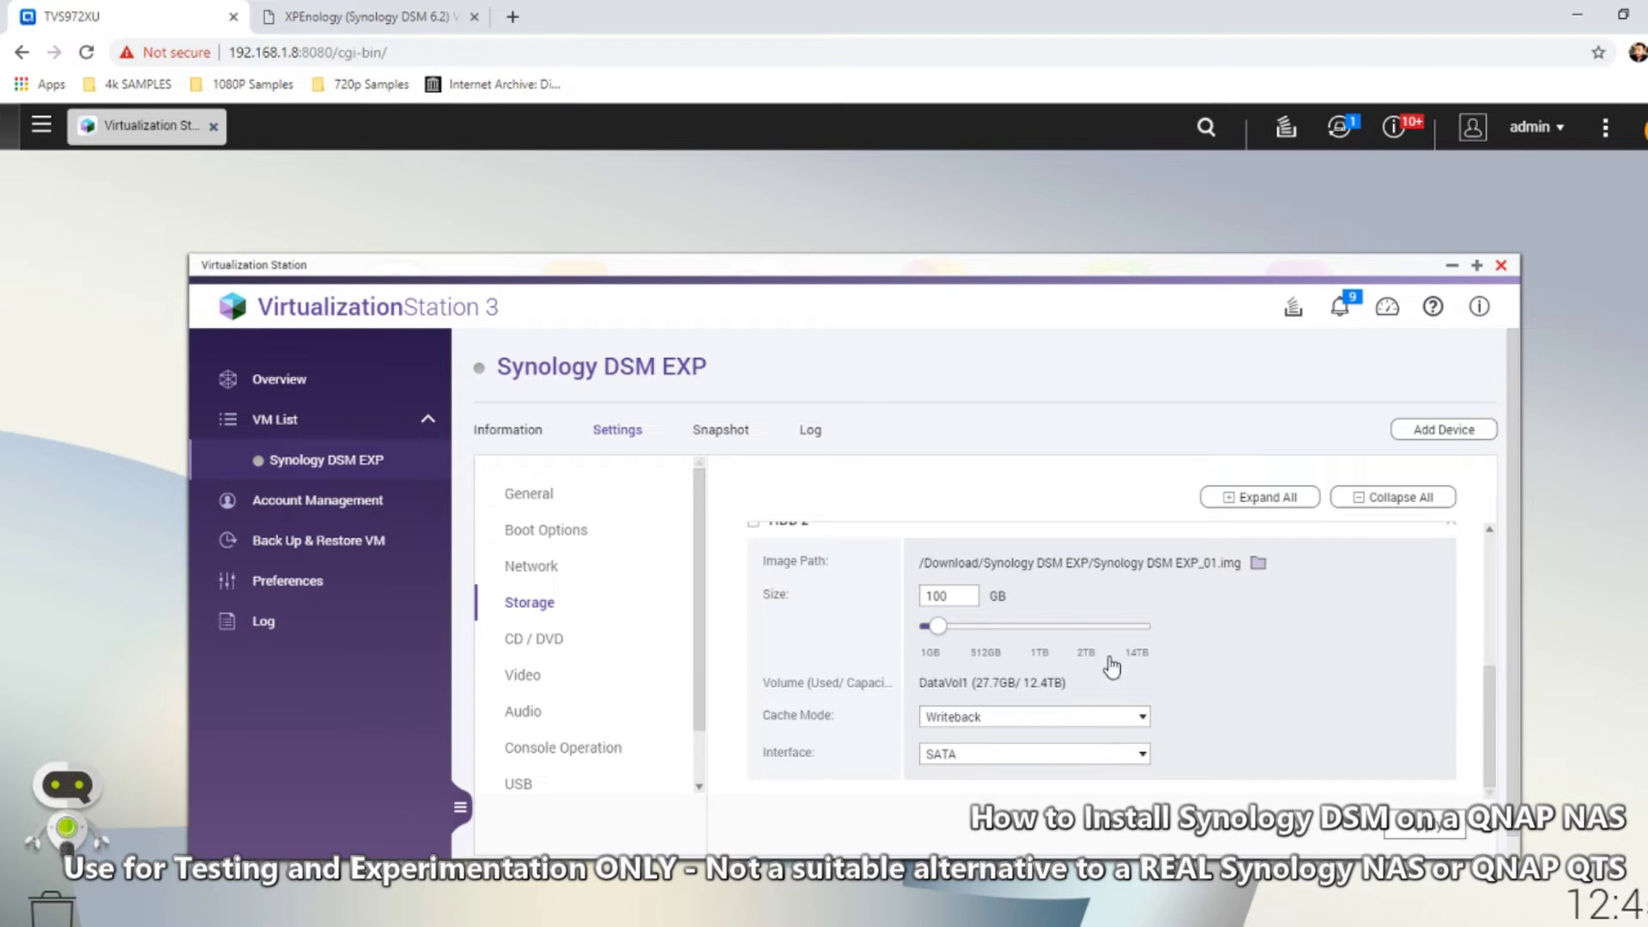
pyautogui.click(1425, 824)
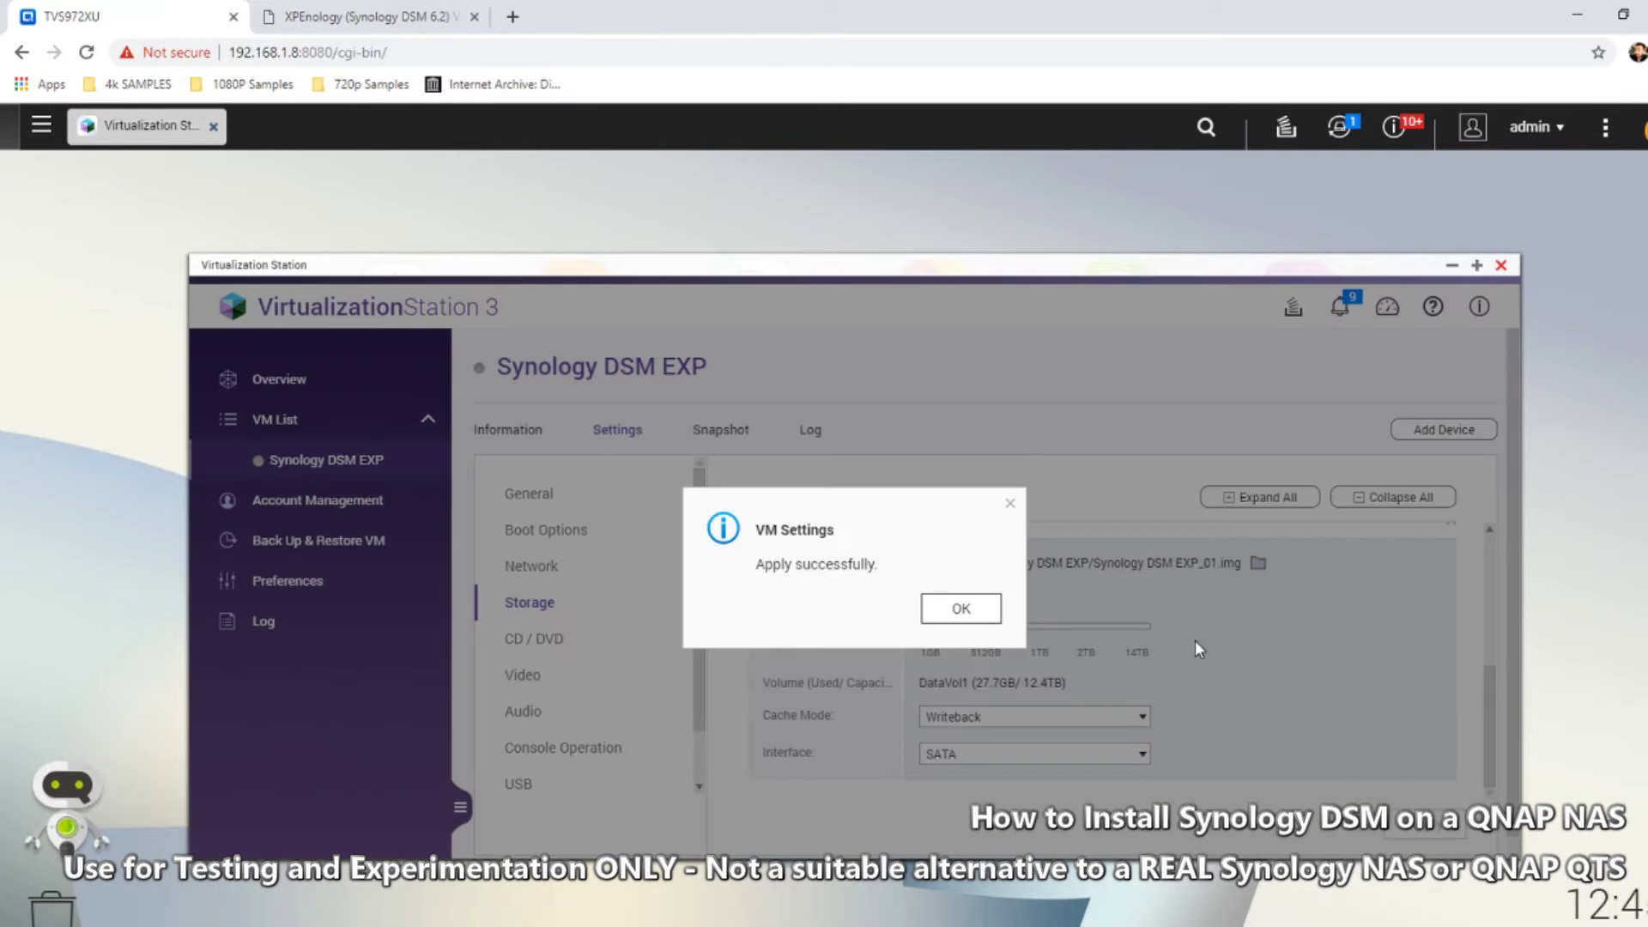
pyautogui.click(987, 613)
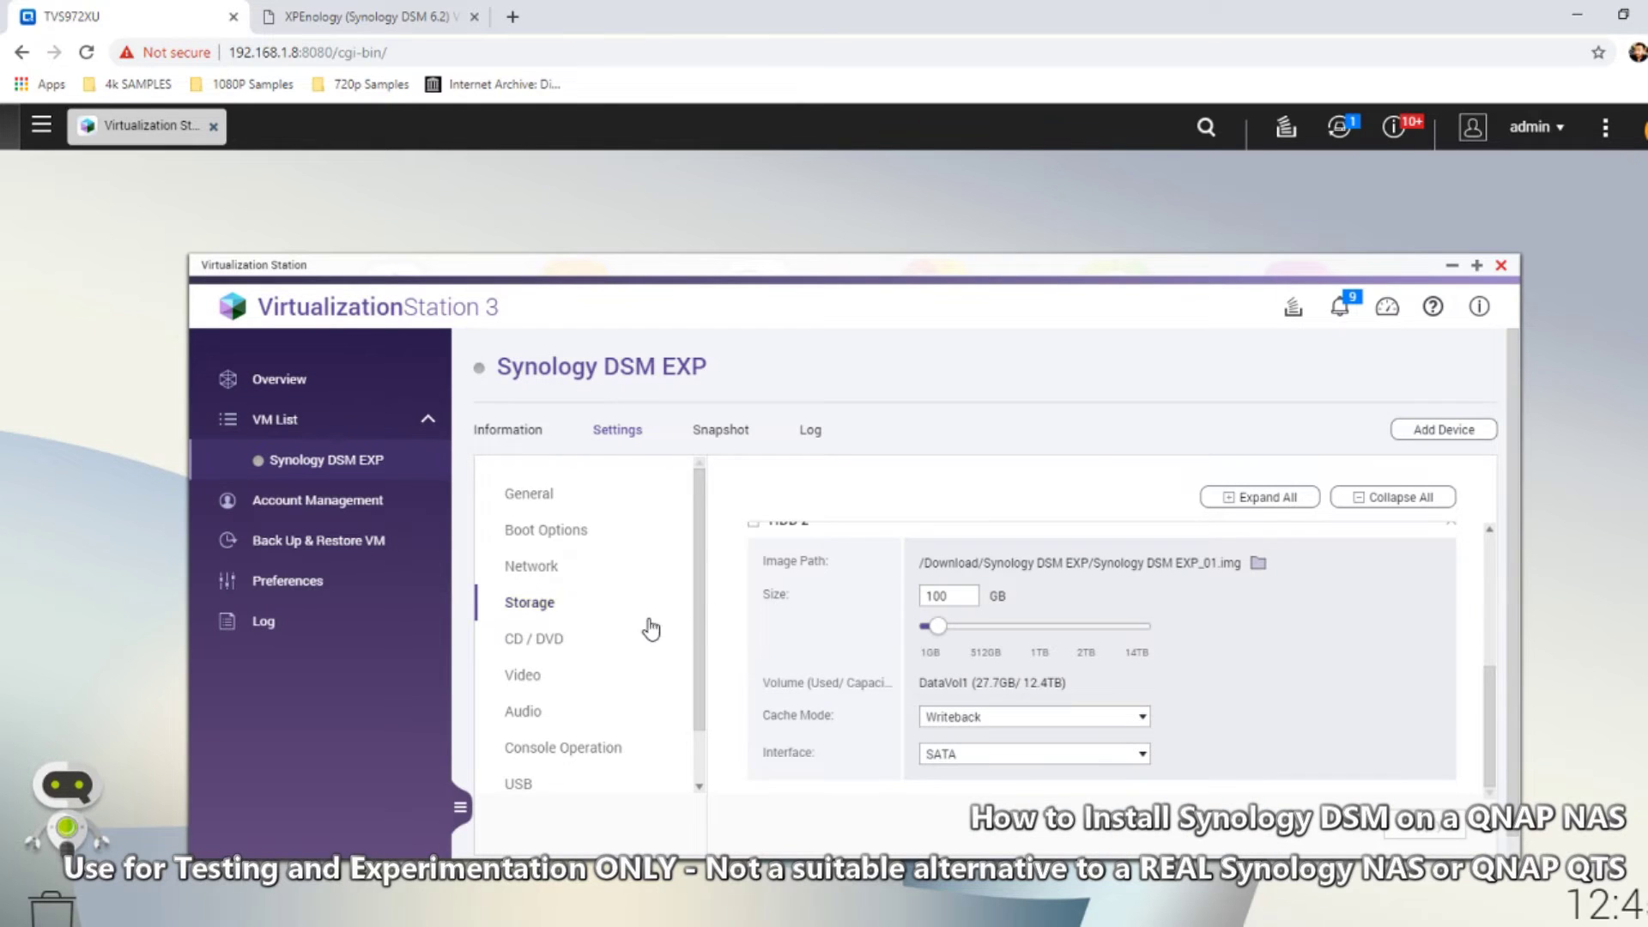
# Disable audio for the VM and apply the change
pyautogui.click(562, 642)
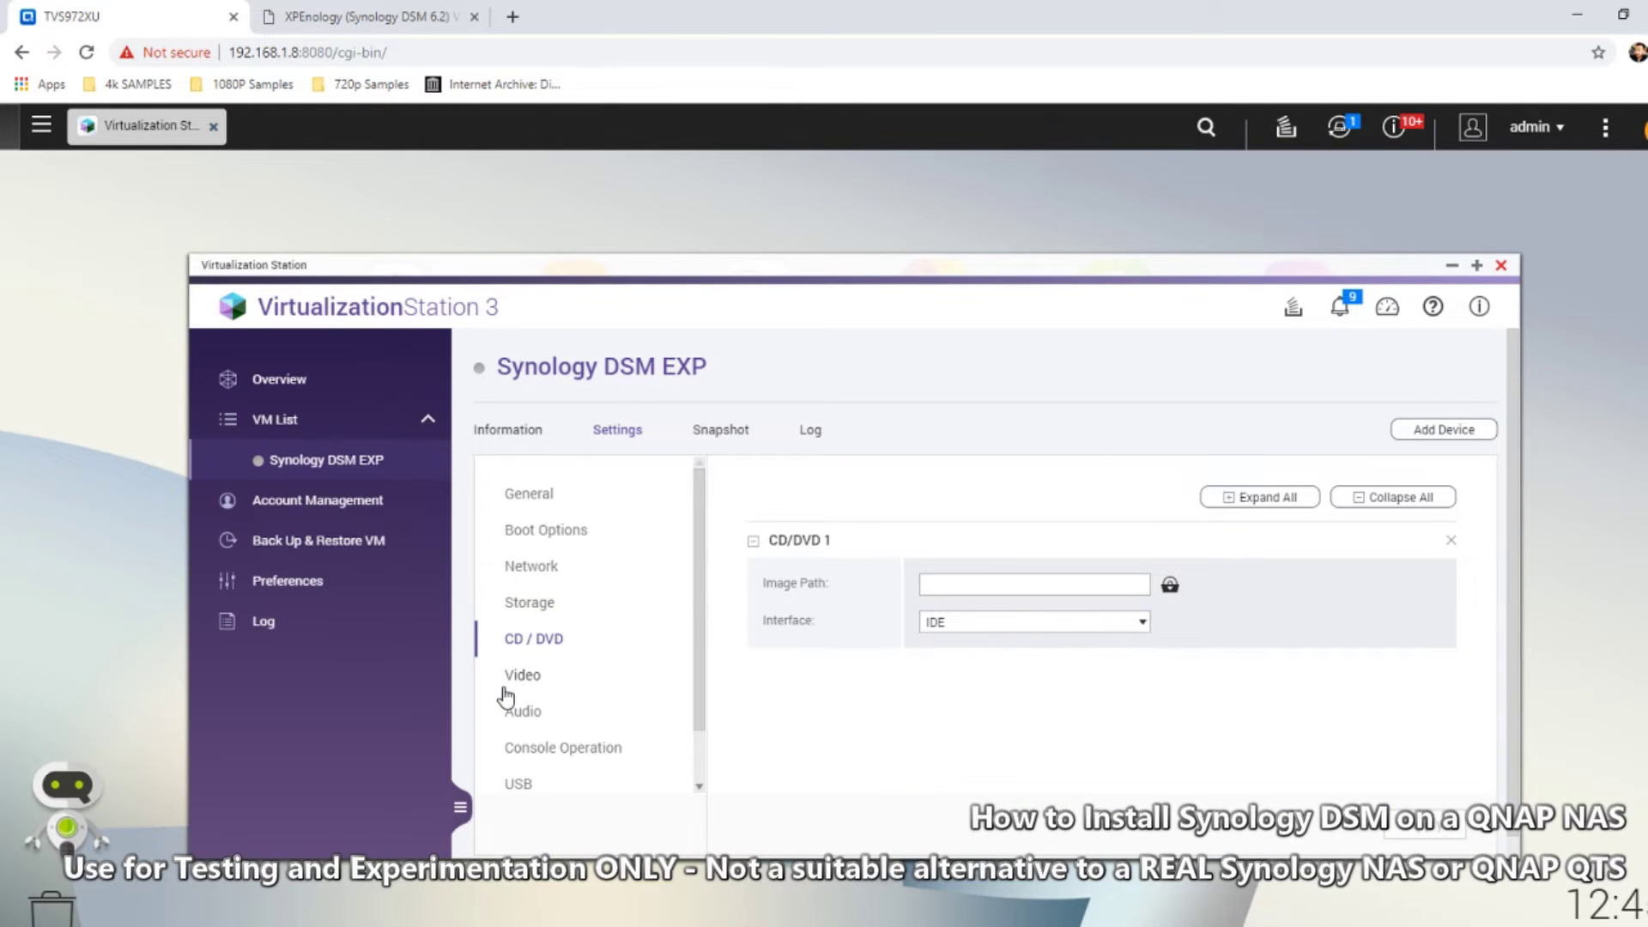
pyautogui.click(523, 678)
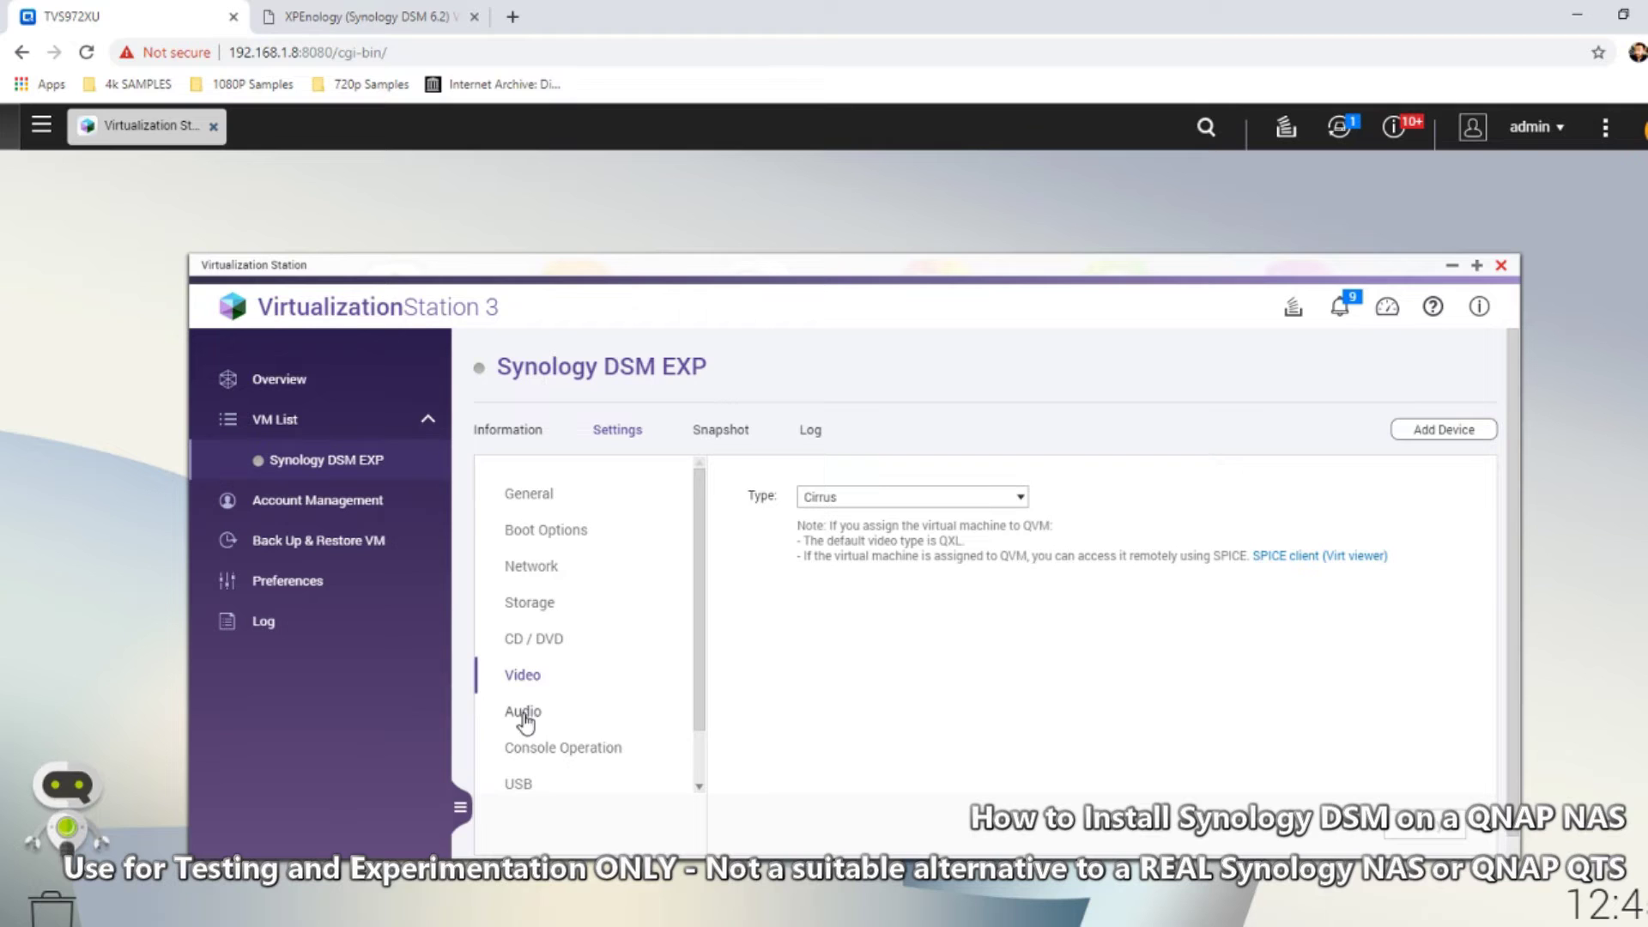
pyautogui.click(532, 723)
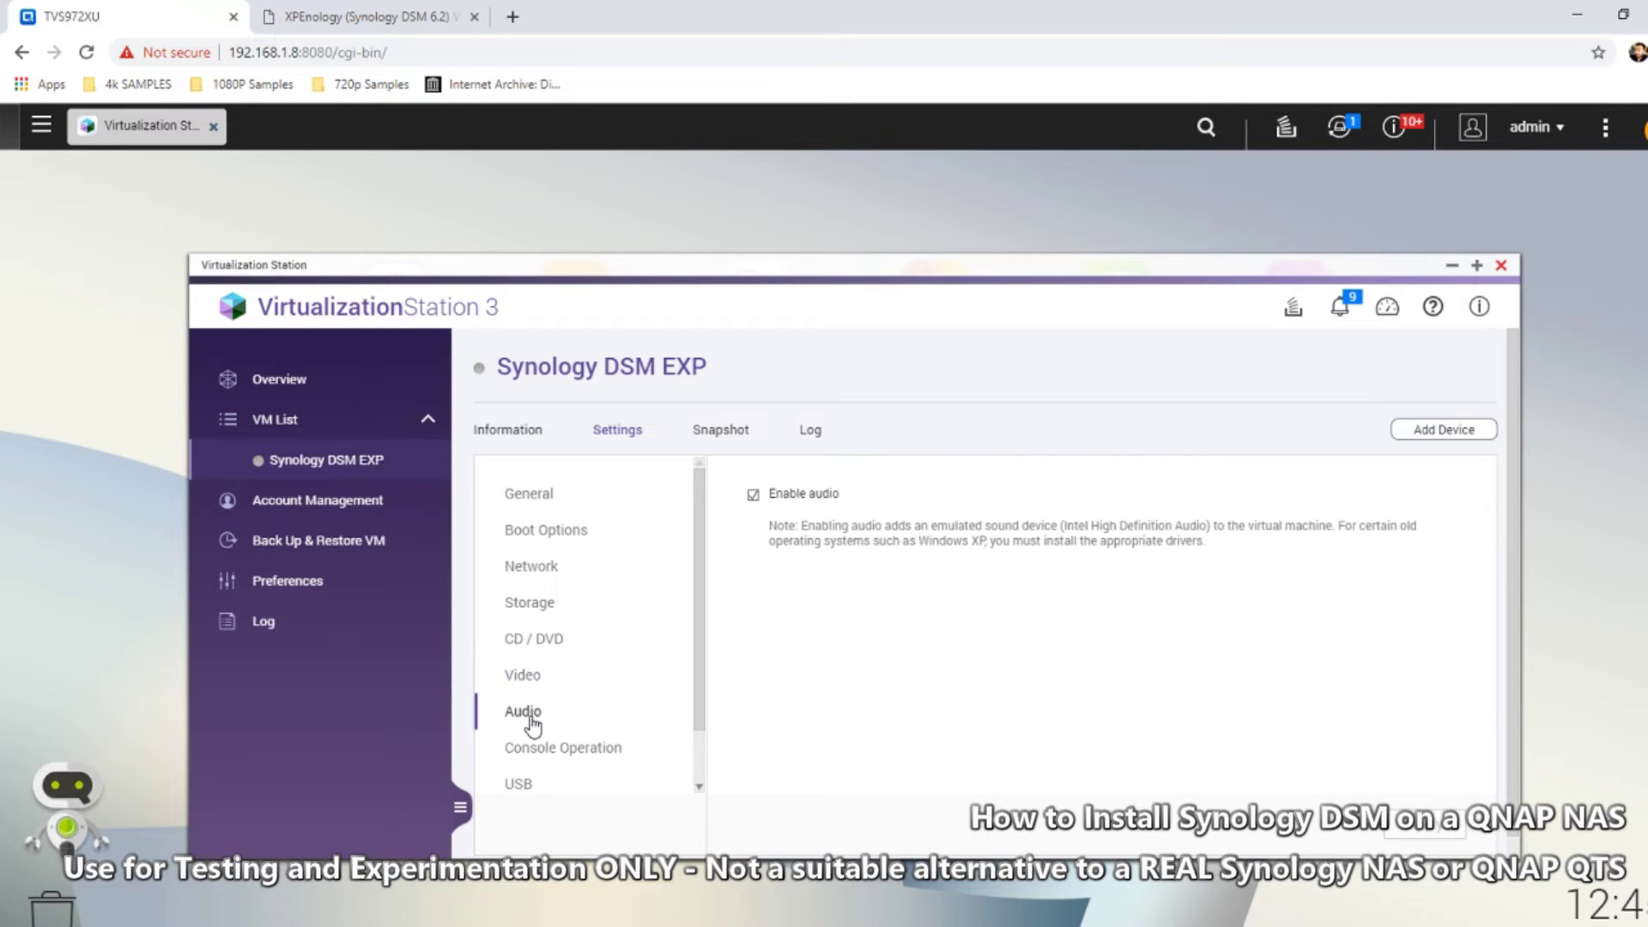
pyautogui.click(754, 496)
pyautogui.click(755, 497)
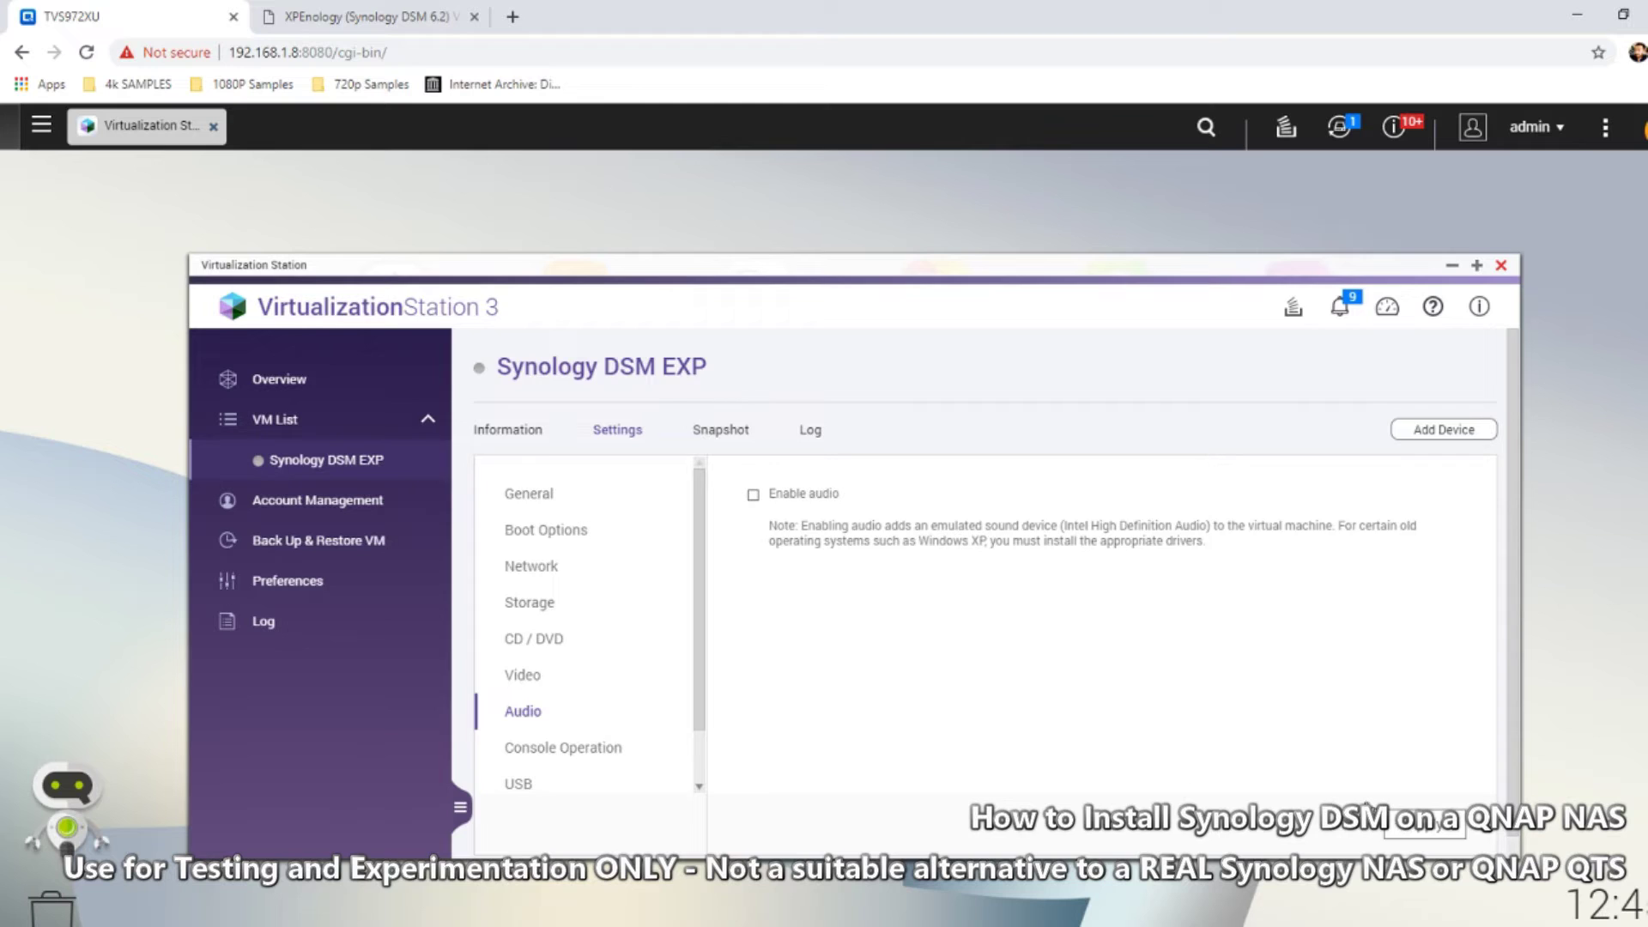
pyautogui.click(1425, 824)
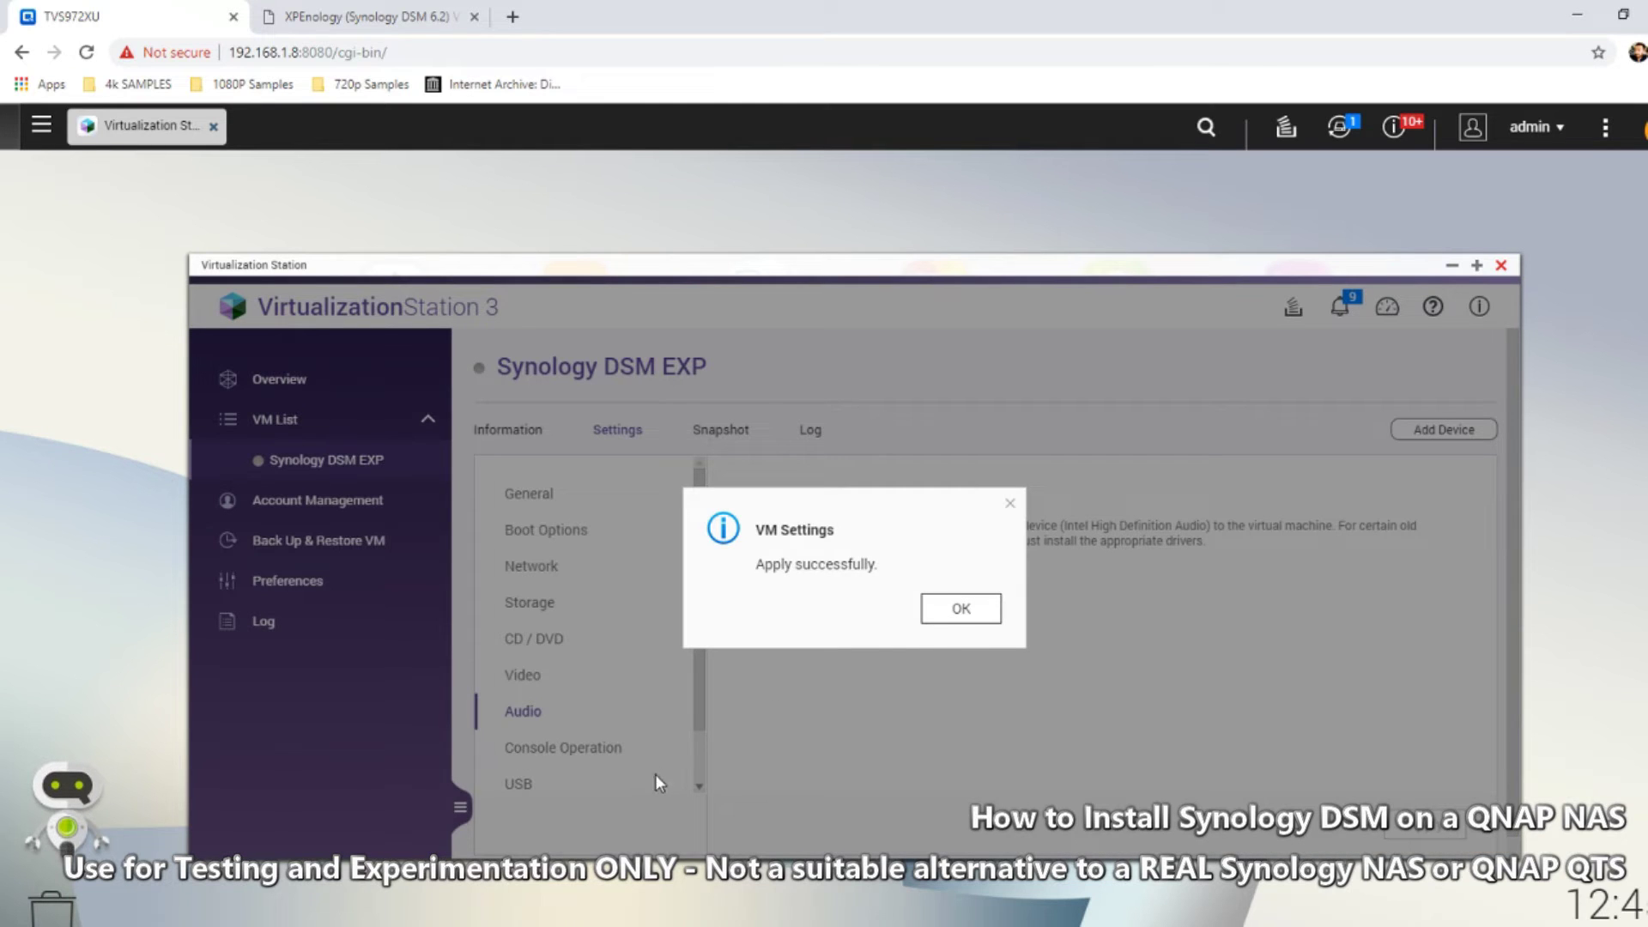
pyautogui.click(962, 610)
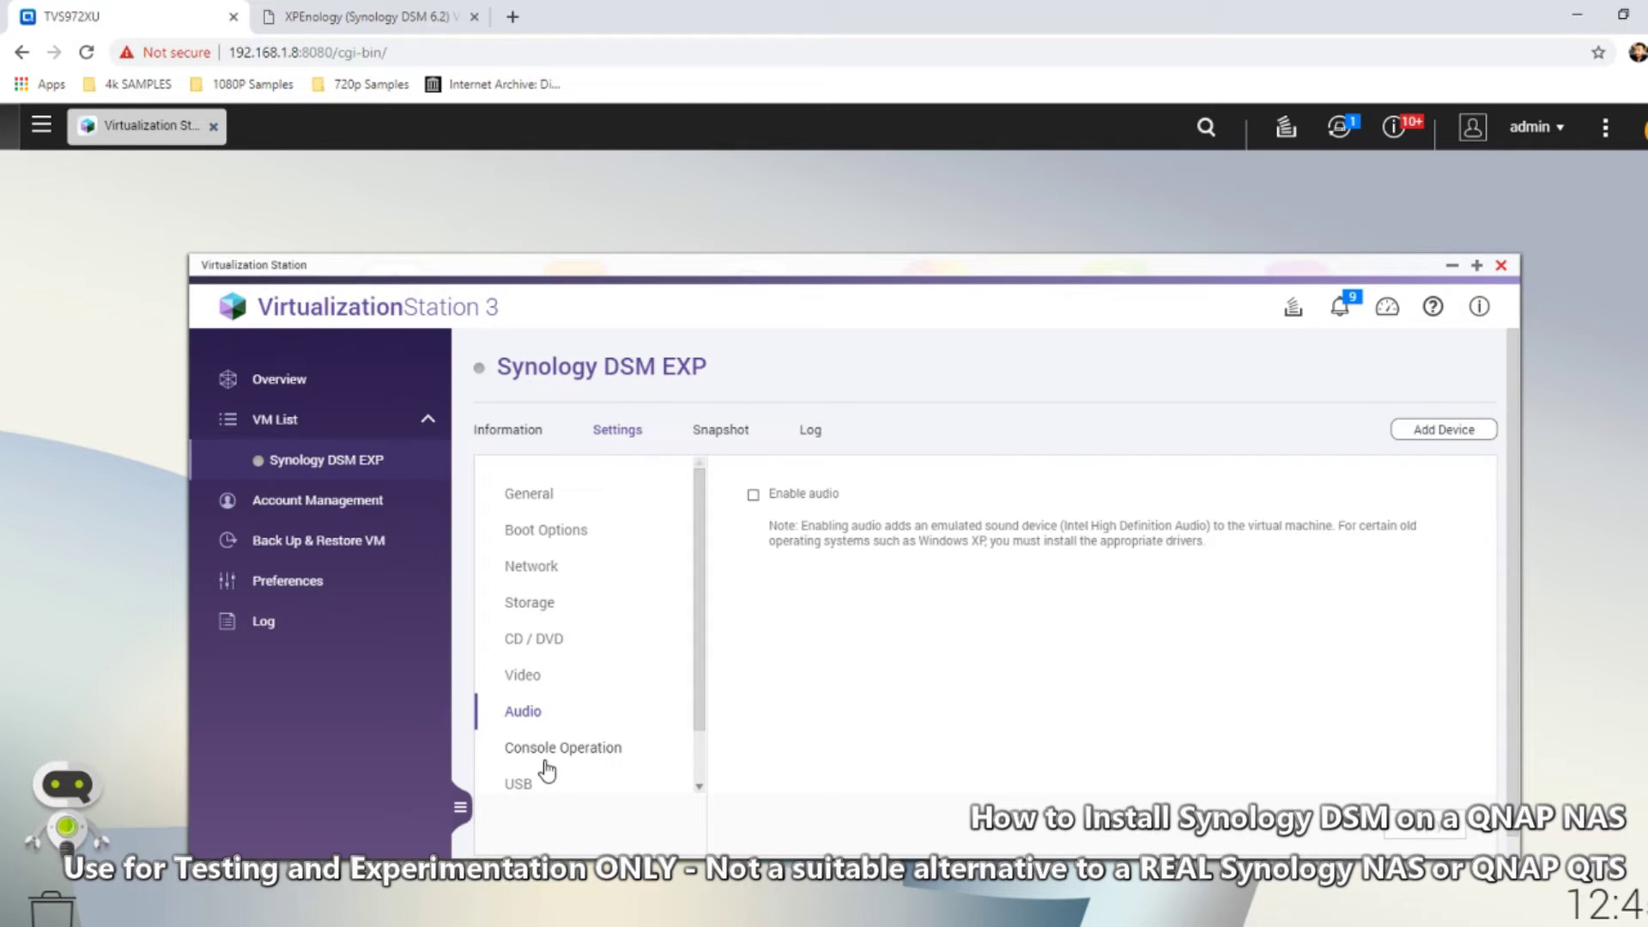
# Review the Console Operation and USB settings, showing USB 2.0 enabled
pyautogui.click(541, 760)
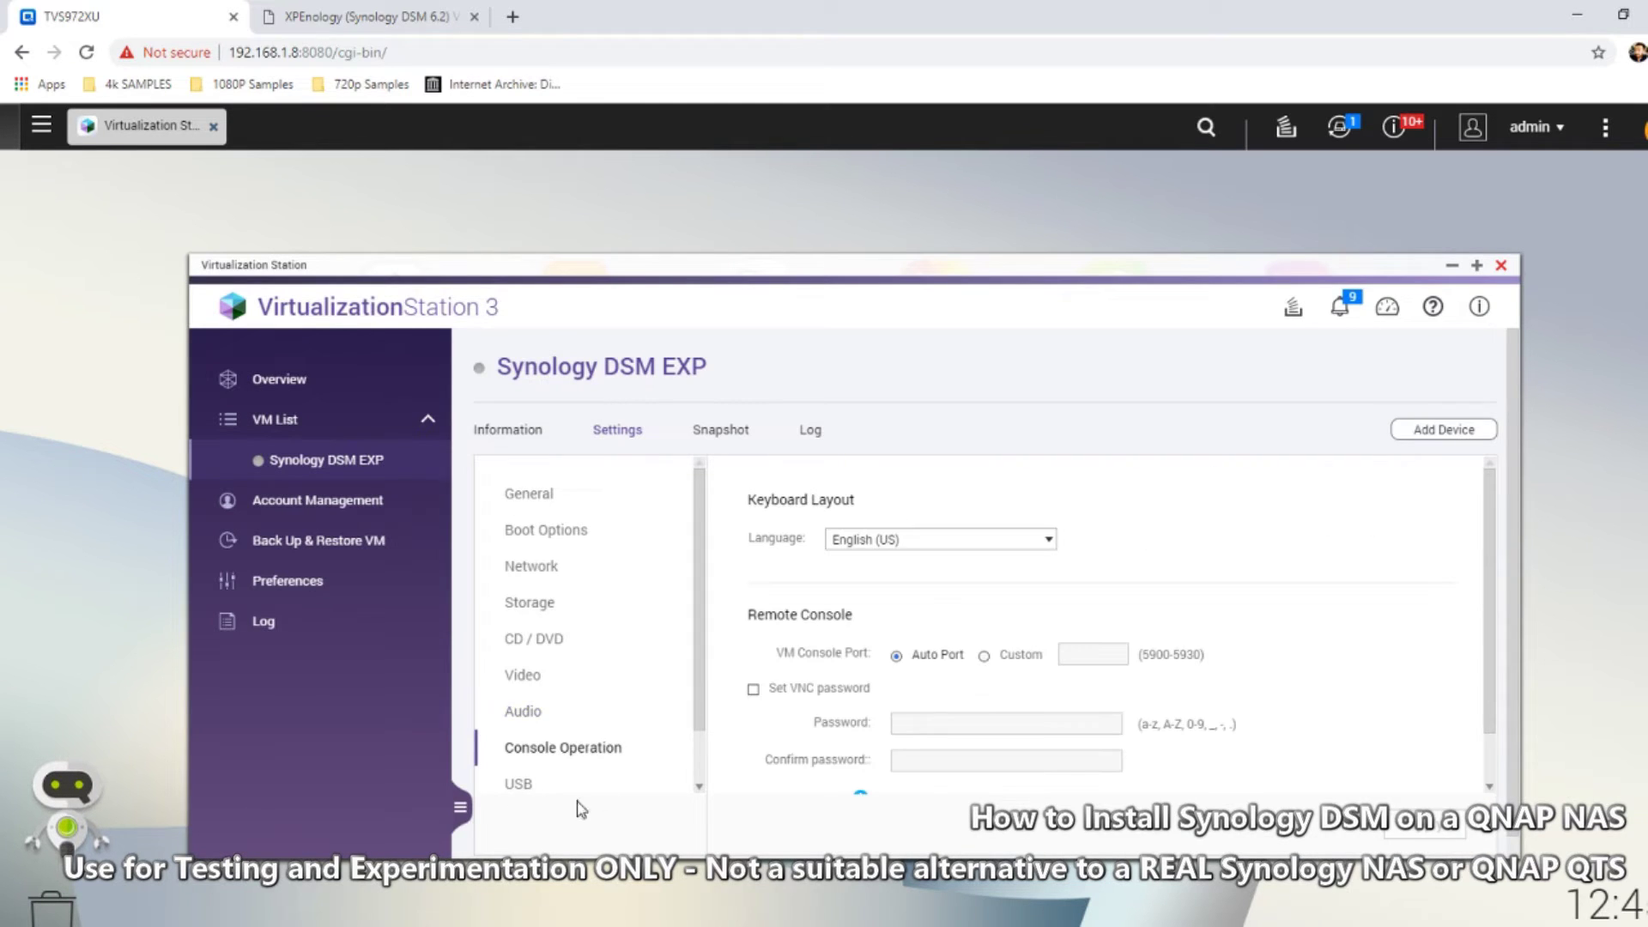
pyautogui.click(518, 784)
pyautogui.moveTo(702, 710); pyautogui.dragTo(706, 771)
pyautogui.scroll(-1, 706, 771)
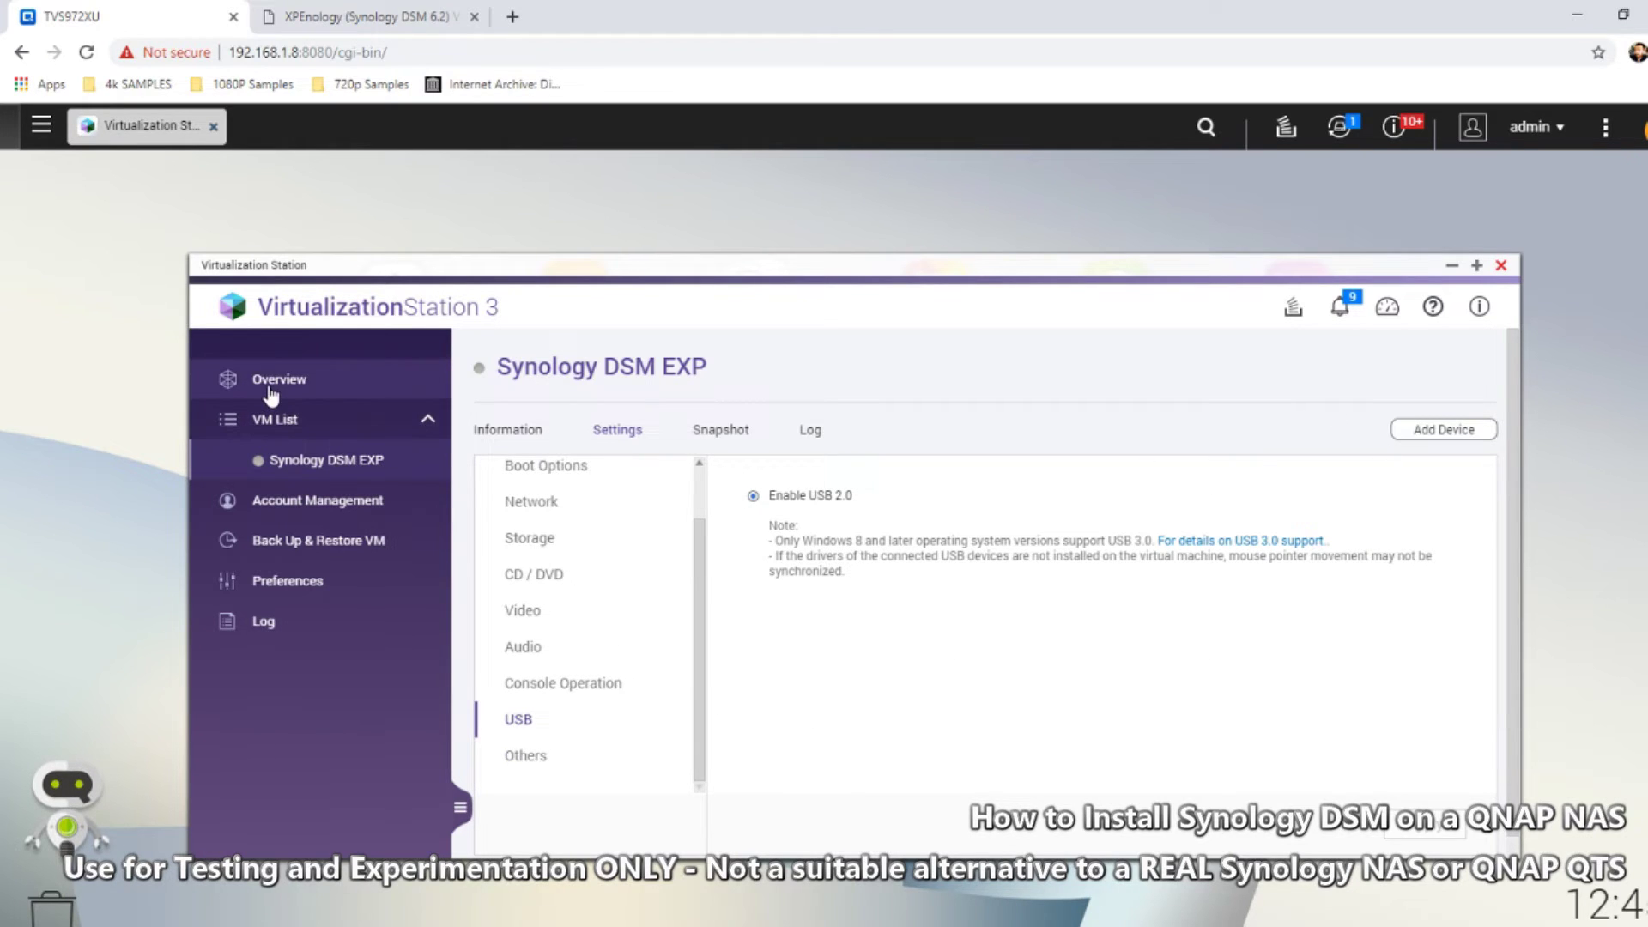
# Start Synology DSM EXP from Overview and open its console
pyautogui.click(379, 386)
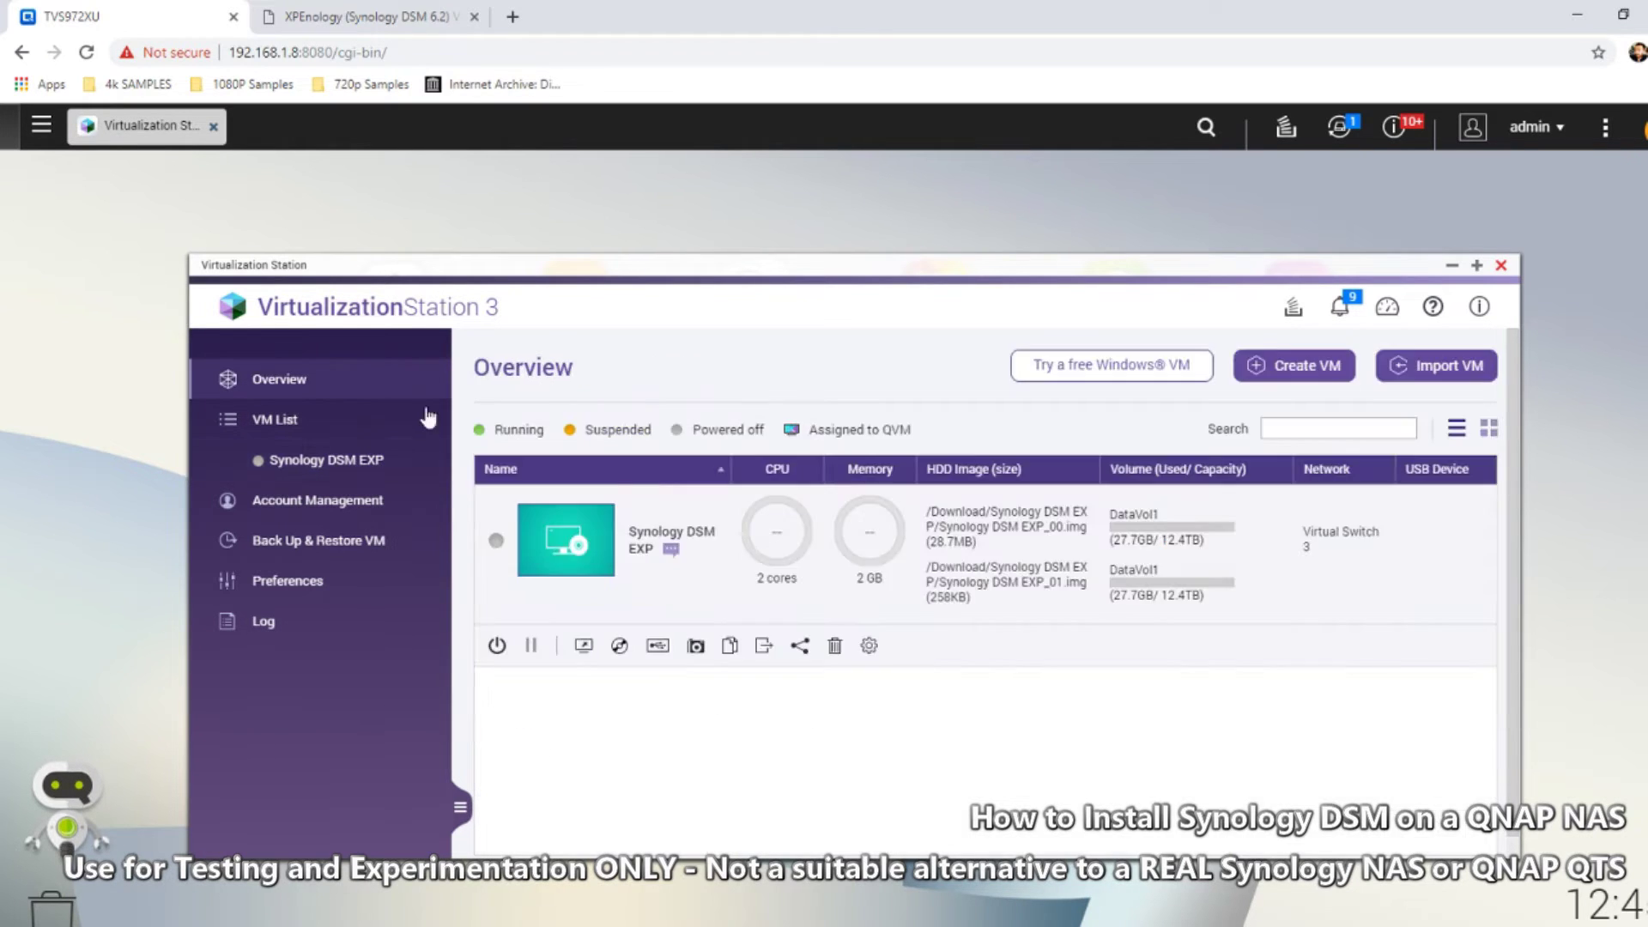
pyautogui.click(498, 646)
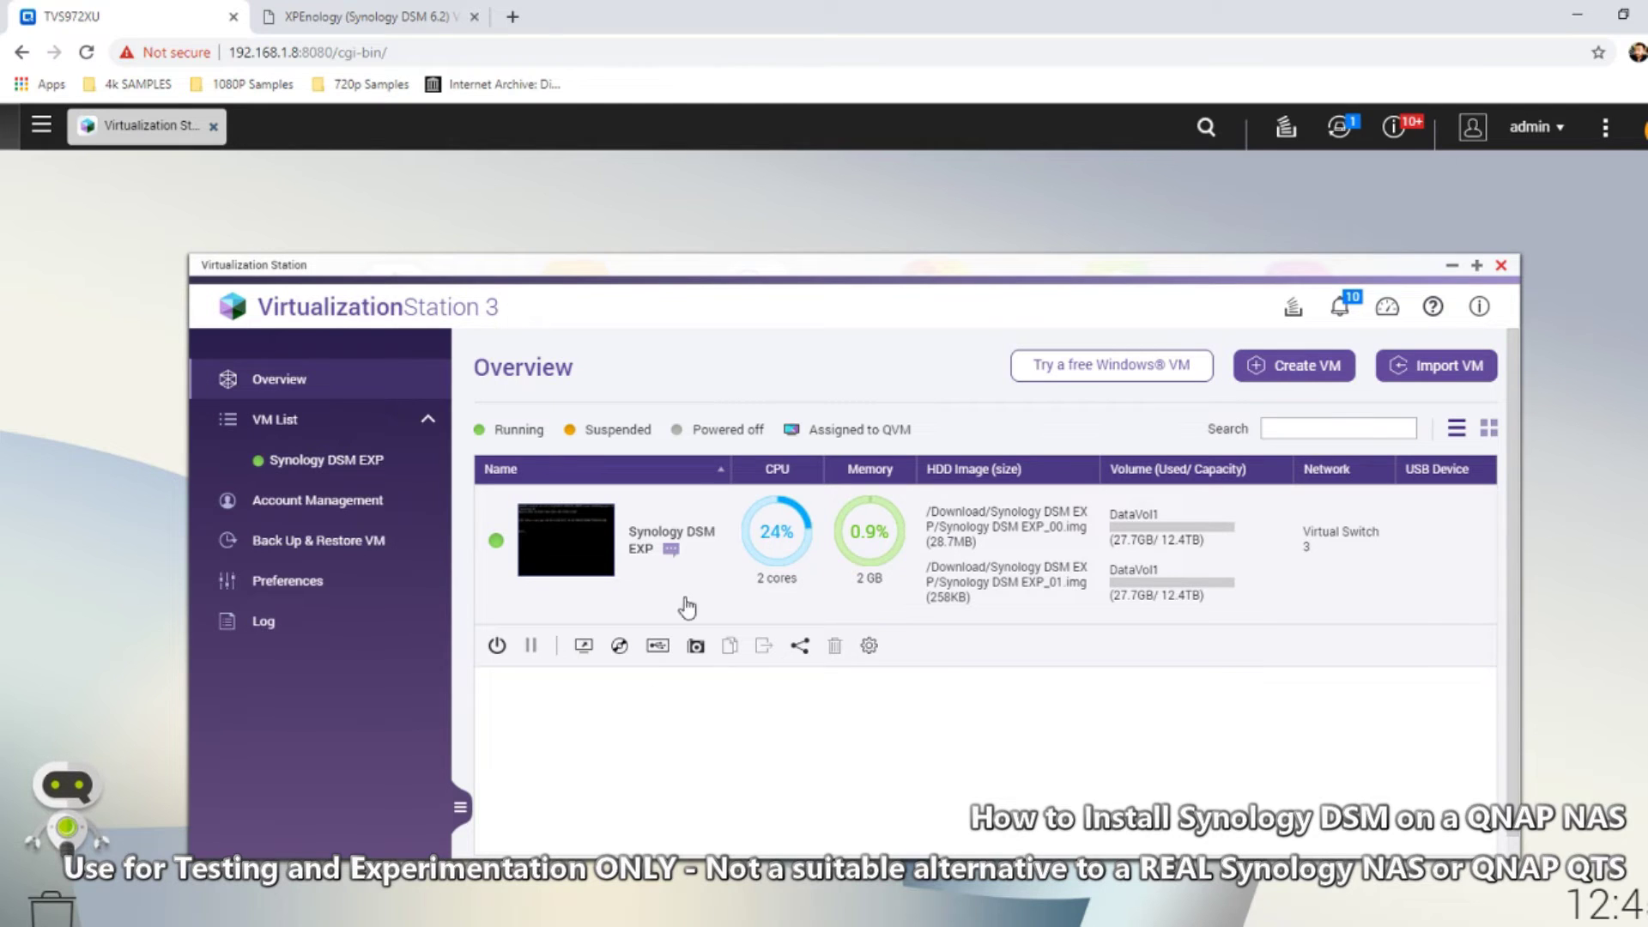
pyautogui.moveTo(592, 564)
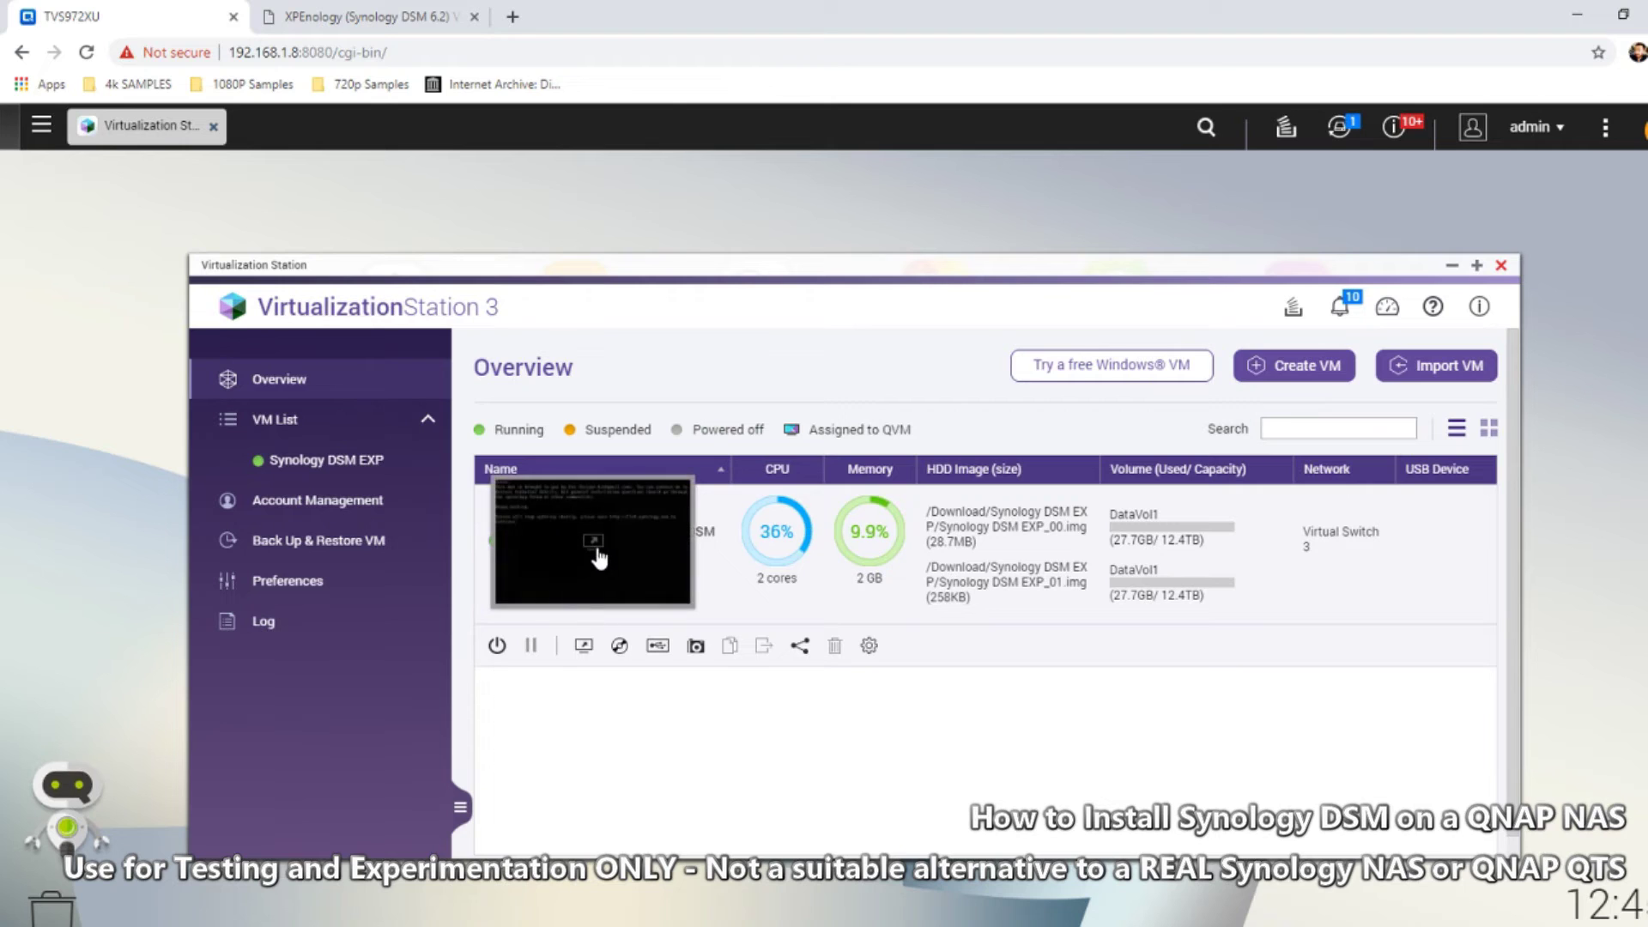
pyautogui.click(596, 556)
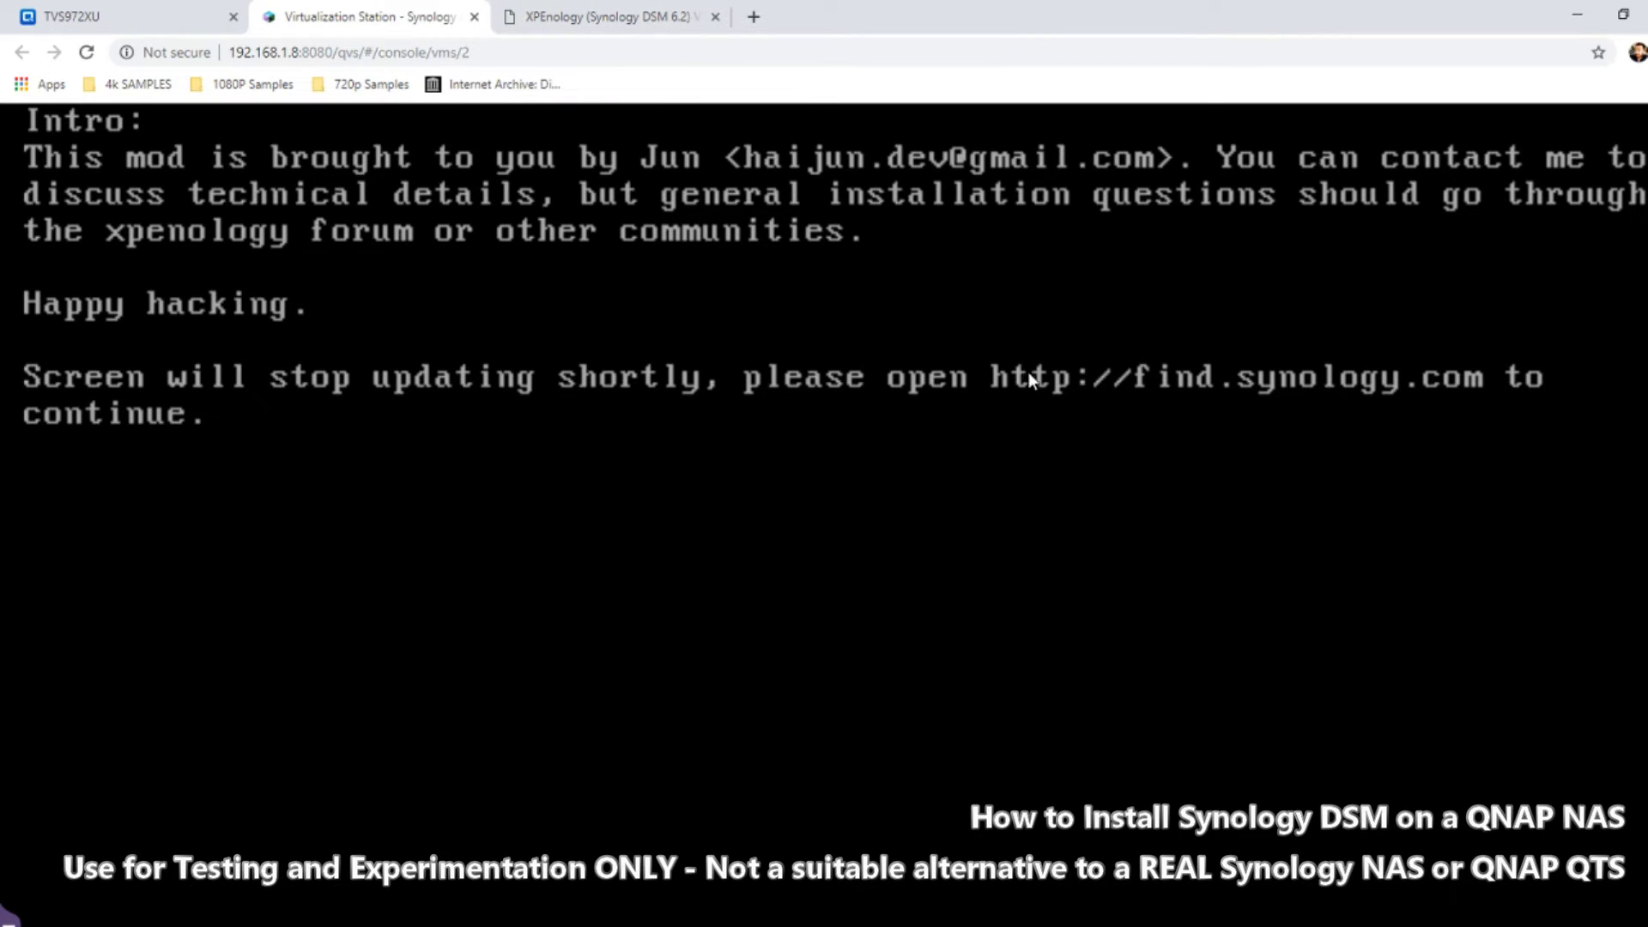
# Go to find.synology.com in a new tab to detect the DS918+ at 192.168.1.12
pyautogui.click(753, 17)
pyautogui.write('FIND.synology.com')
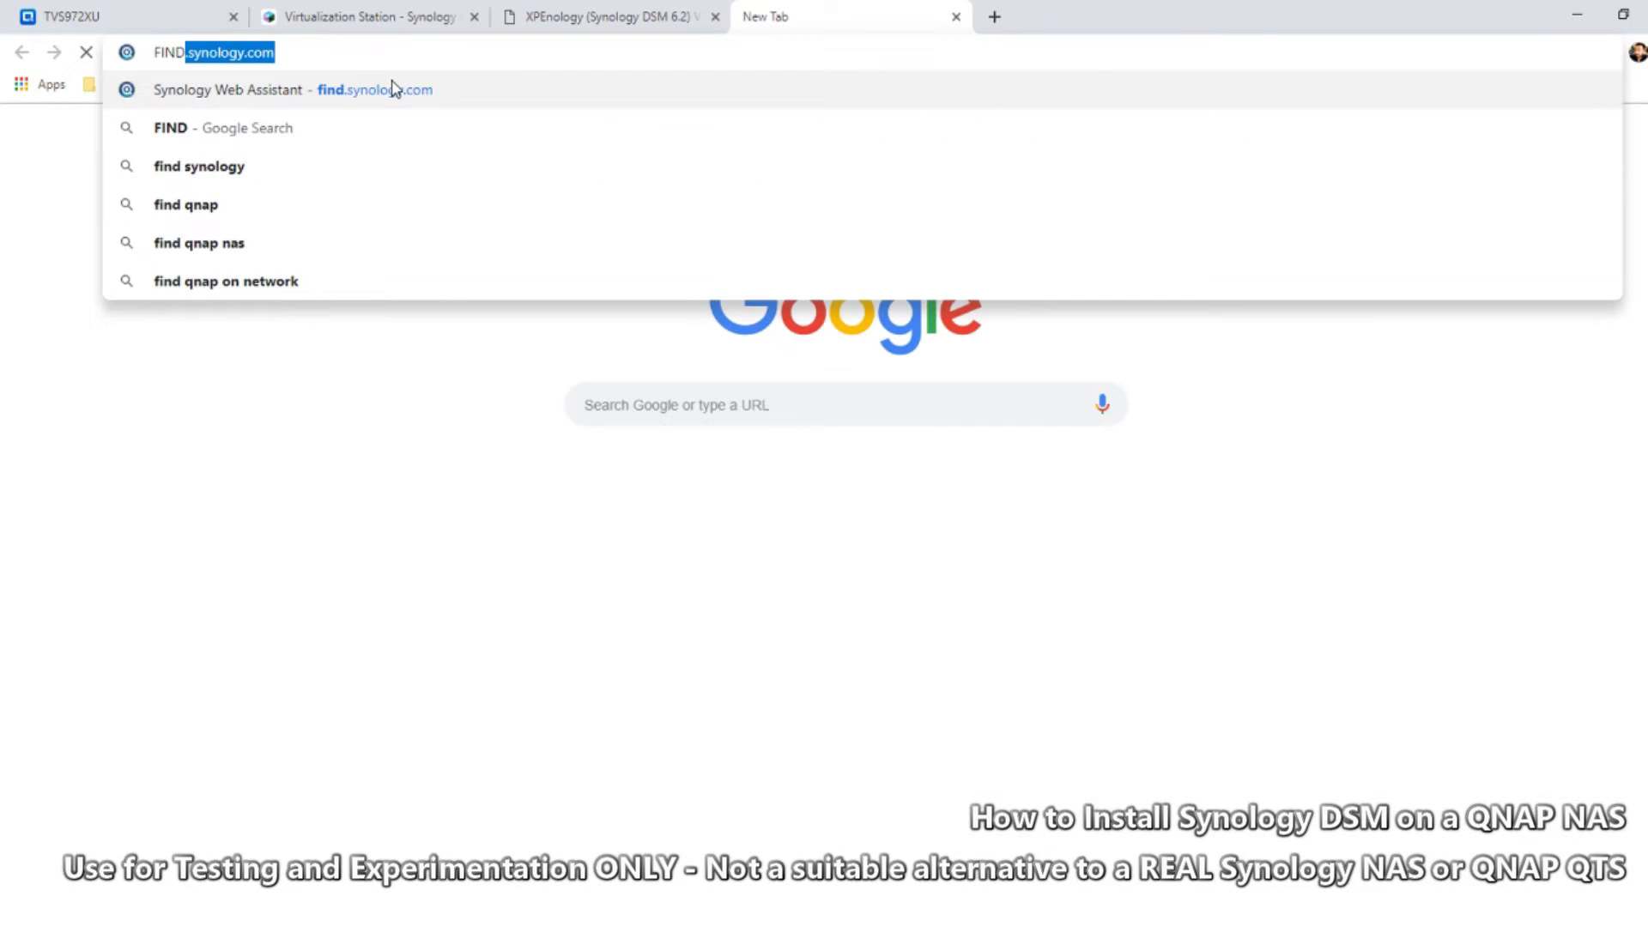
pyautogui.click(393, 88)
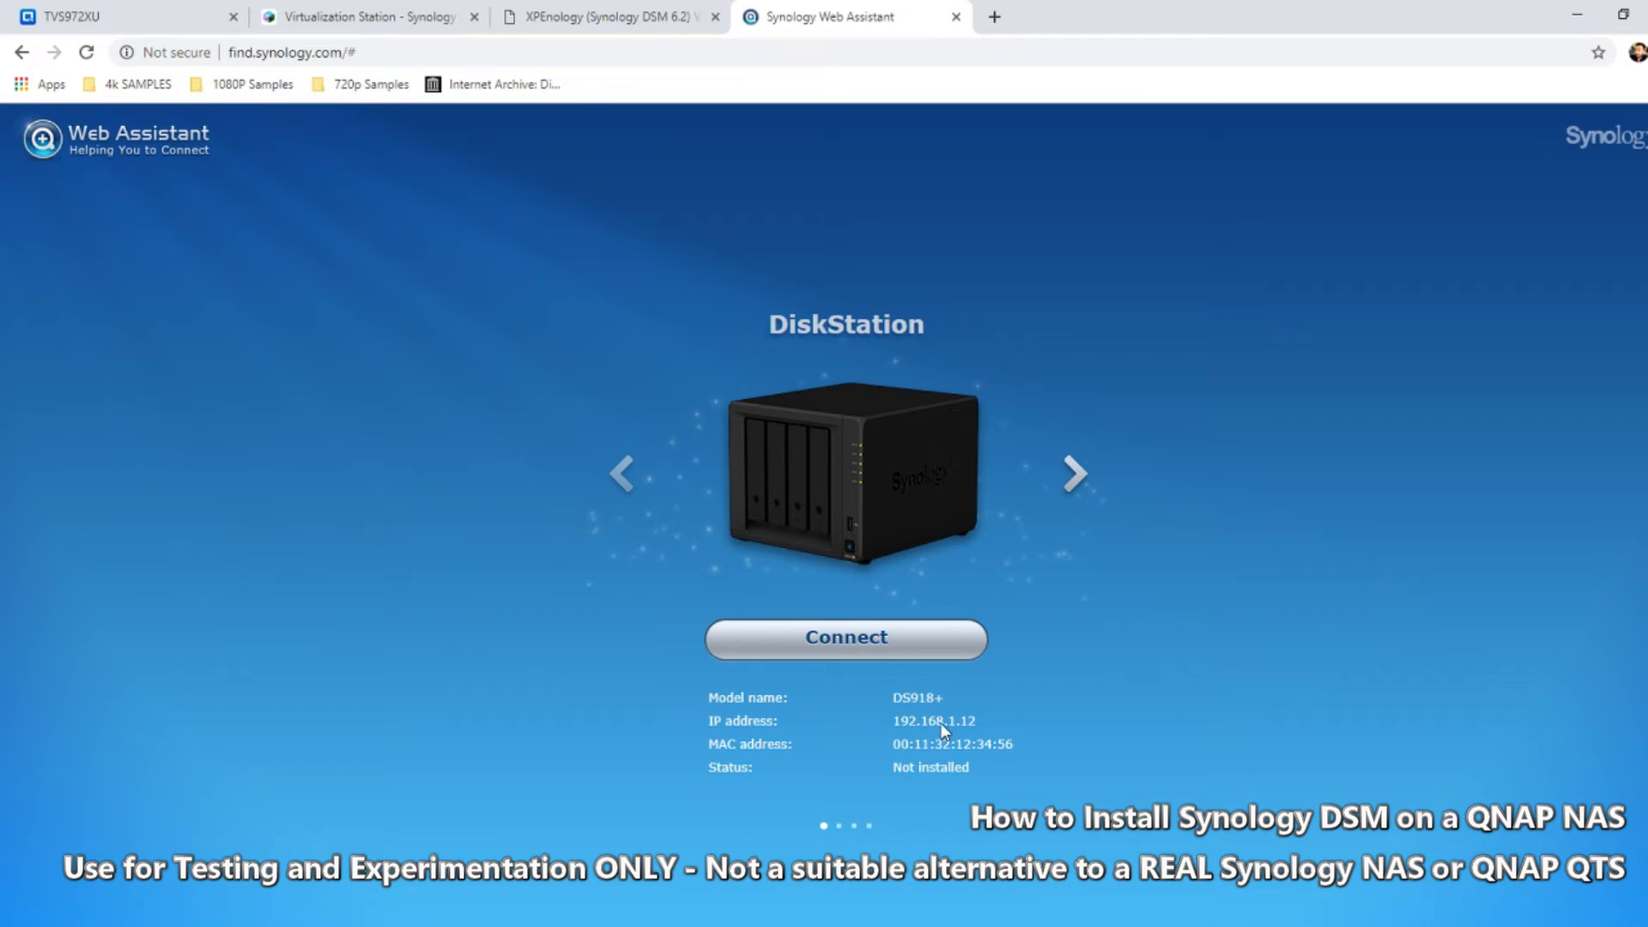
pyautogui.click(121, 12)
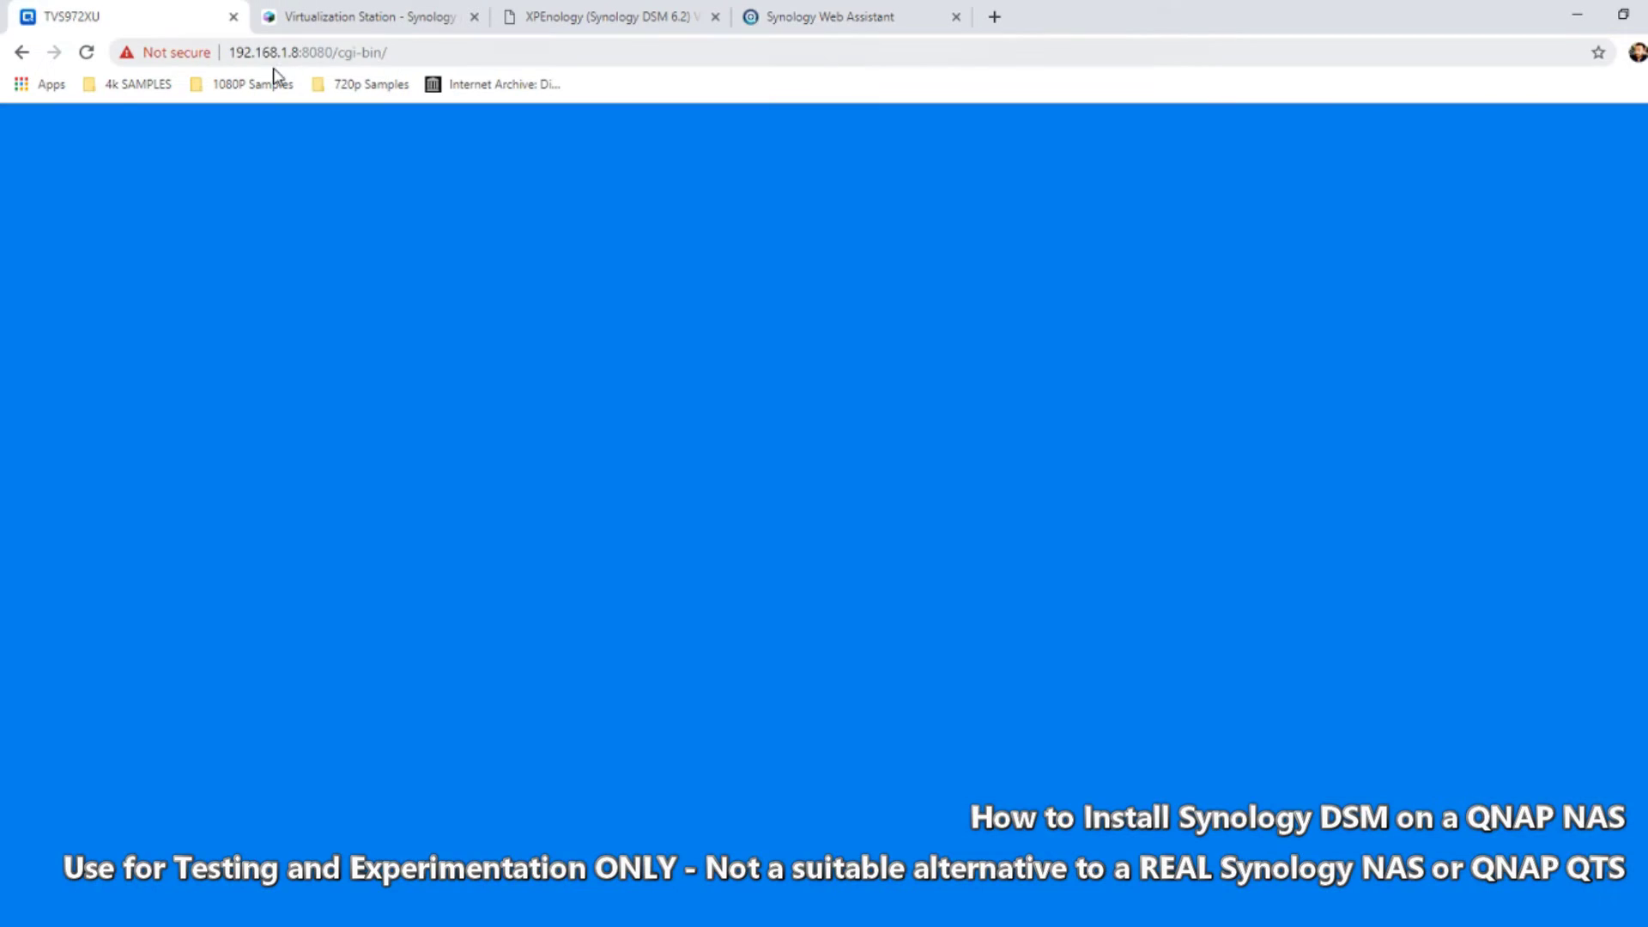
pyautogui.click(442, 13)
pyautogui.click(811, 13)
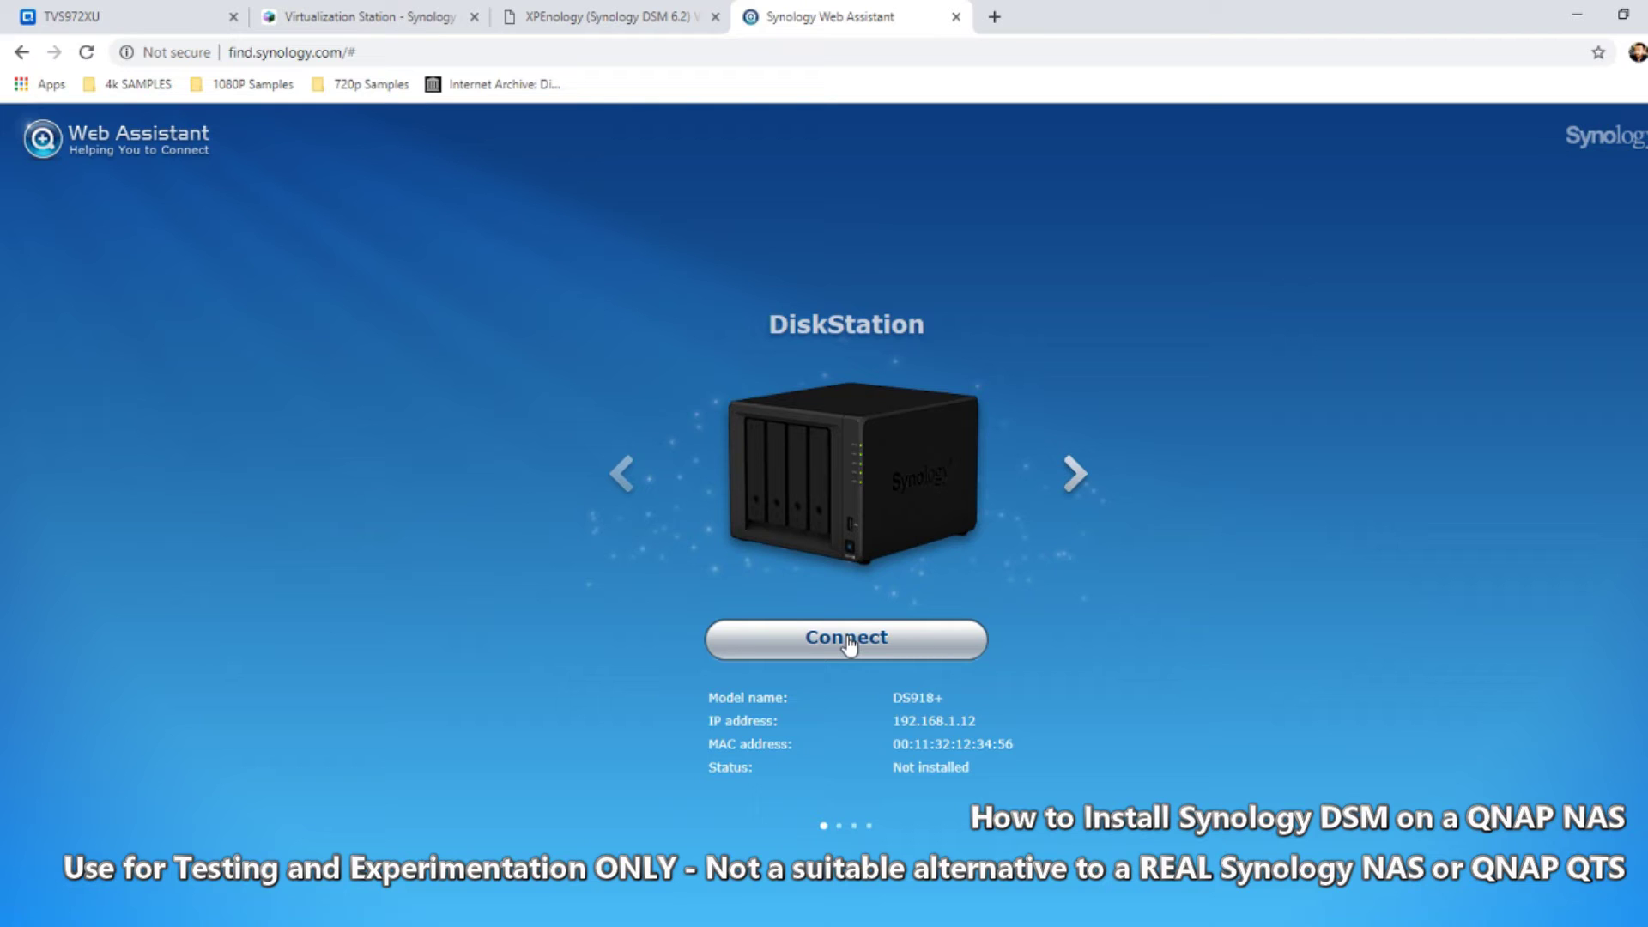
# Start setting up the detected DiskStation and accept the EULA
pyautogui.click(848, 642)
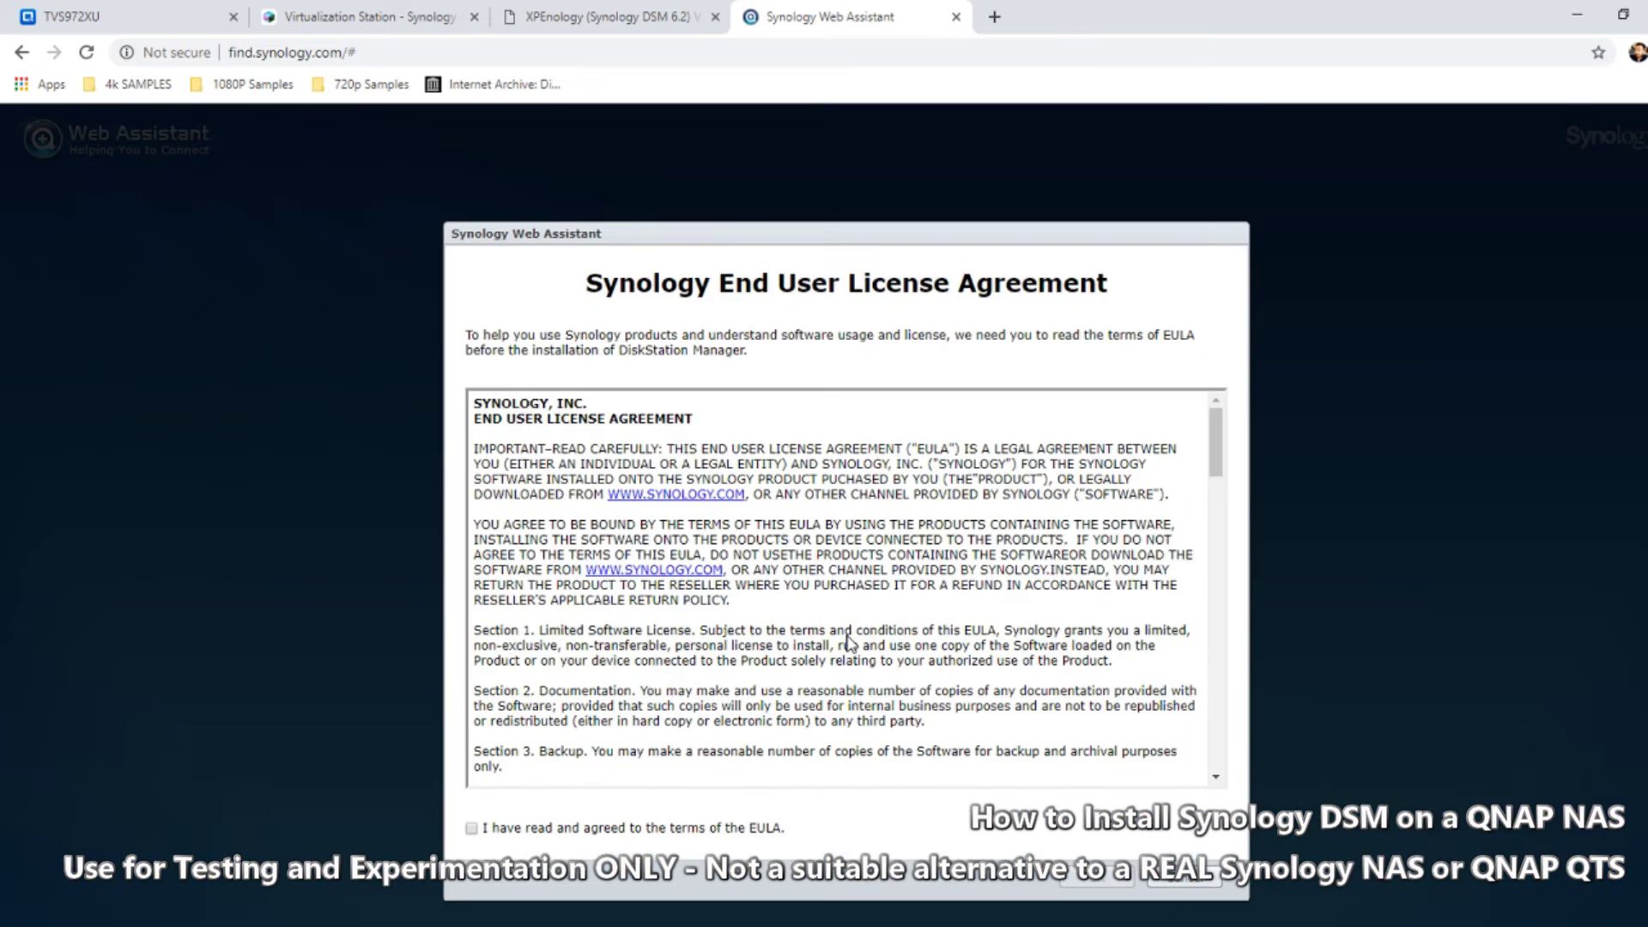
pyautogui.click(472, 828)
pyautogui.moveTo(1219, 455); pyautogui.dragTo(1202, 799)
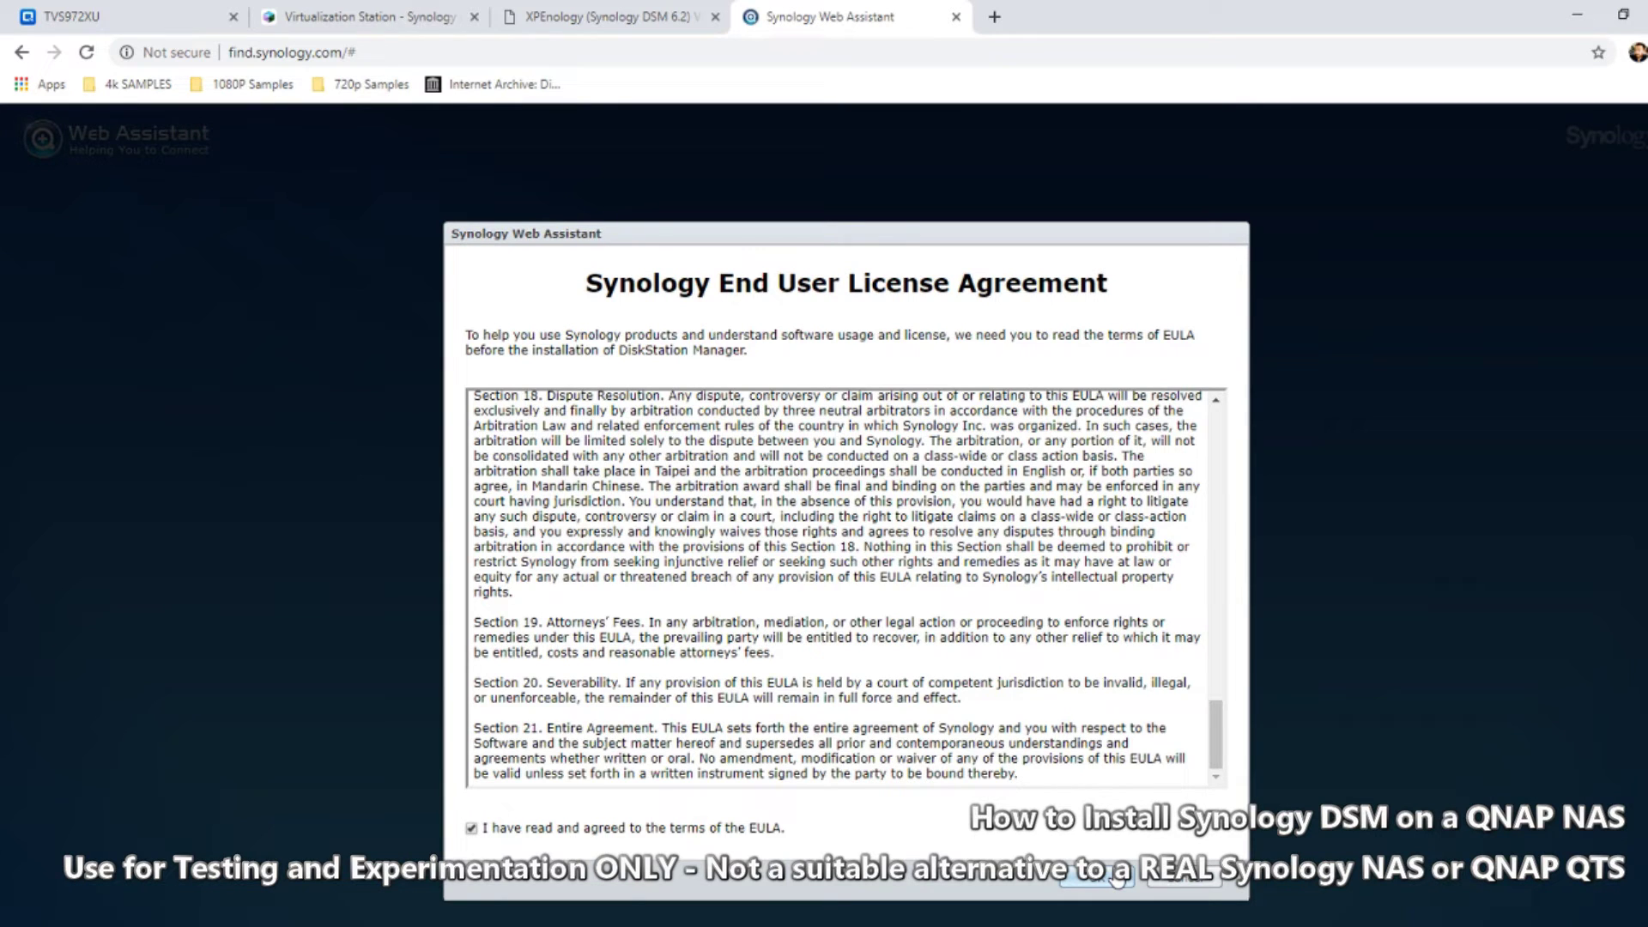
pyautogui.click(1116, 875)
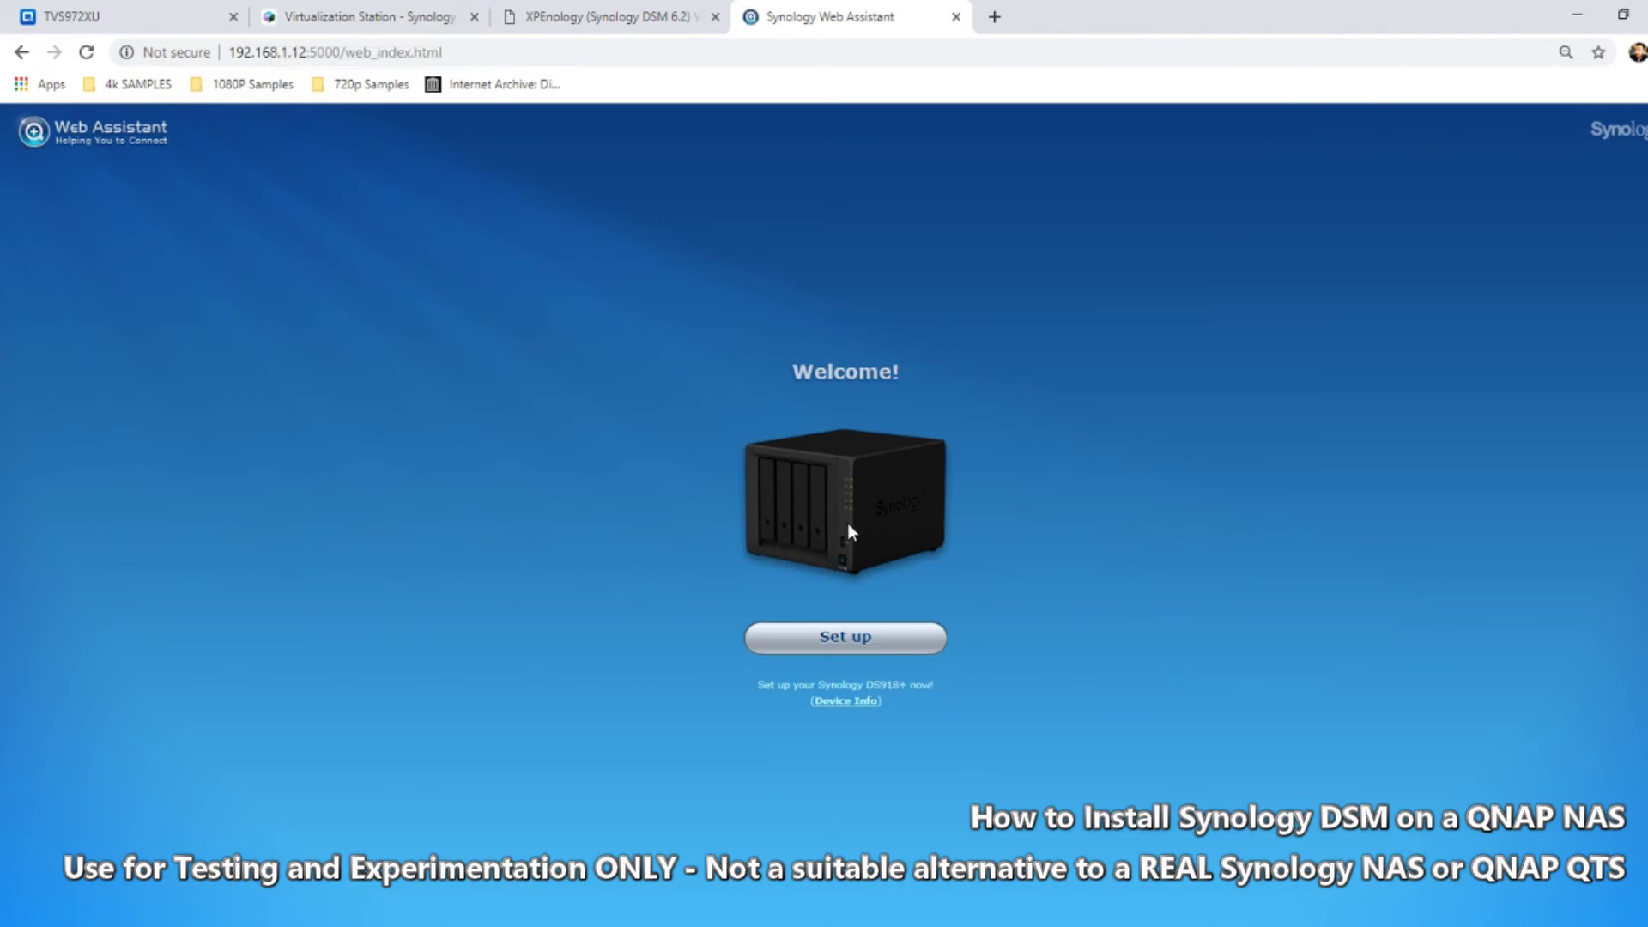
# Install the latest DSM on the DS918+, acknowledging the 'I understand' warning
pyautogui.click(854, 640)
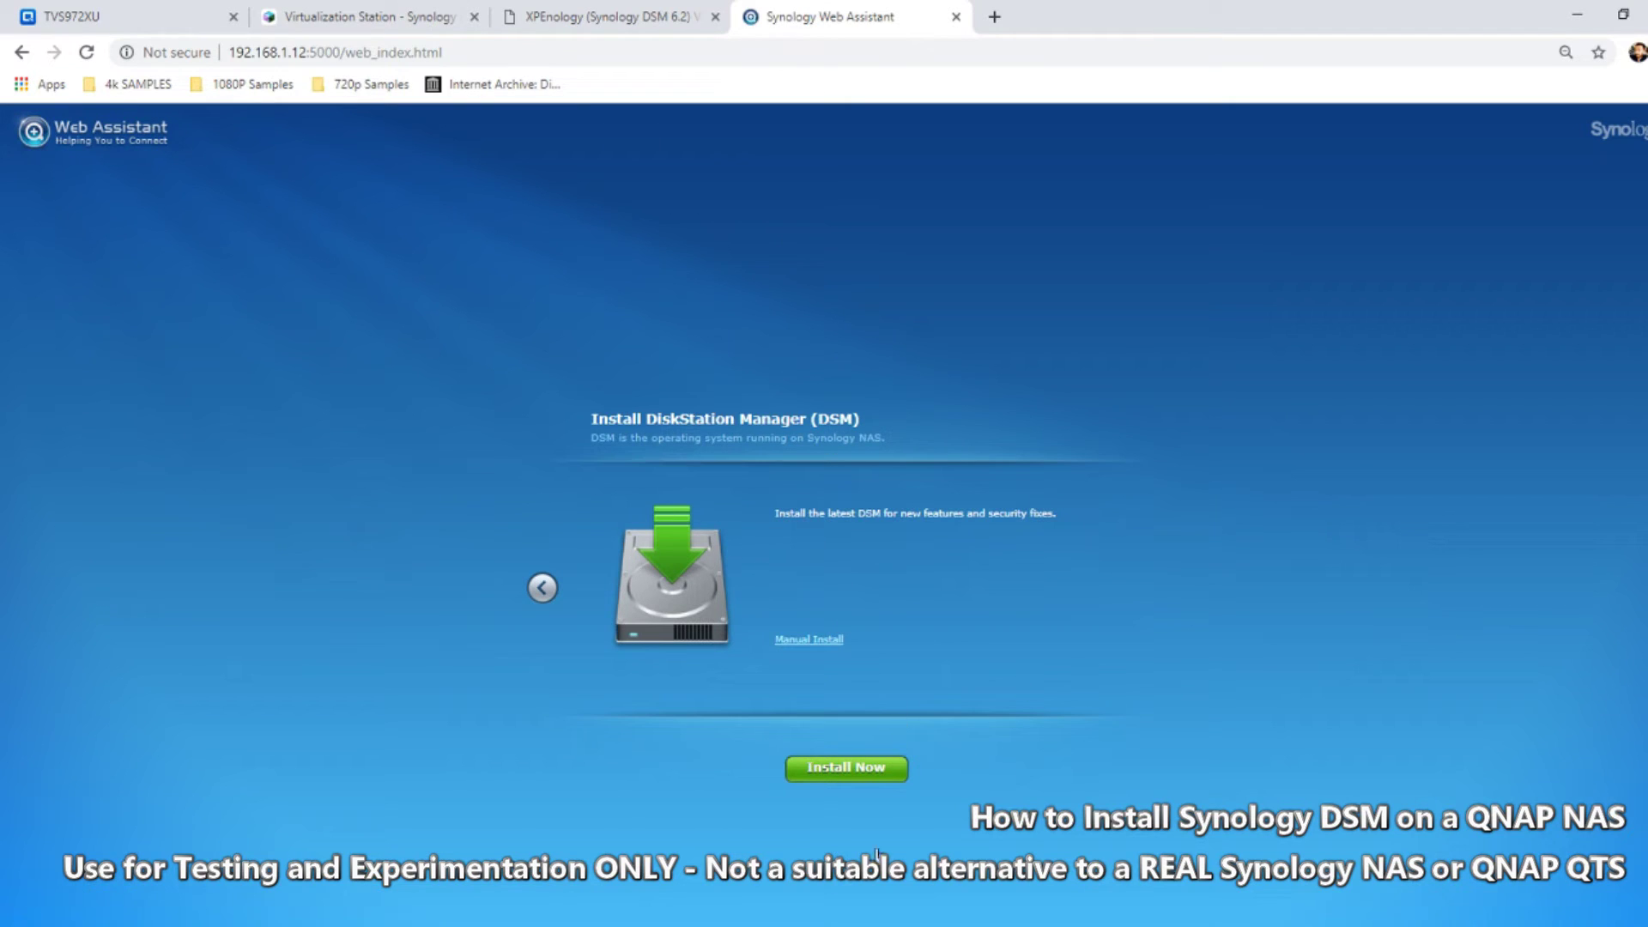
pyautogui.click(862, 768)
pyautogui.click(711, 568)
pyautogui.click(907, 626)
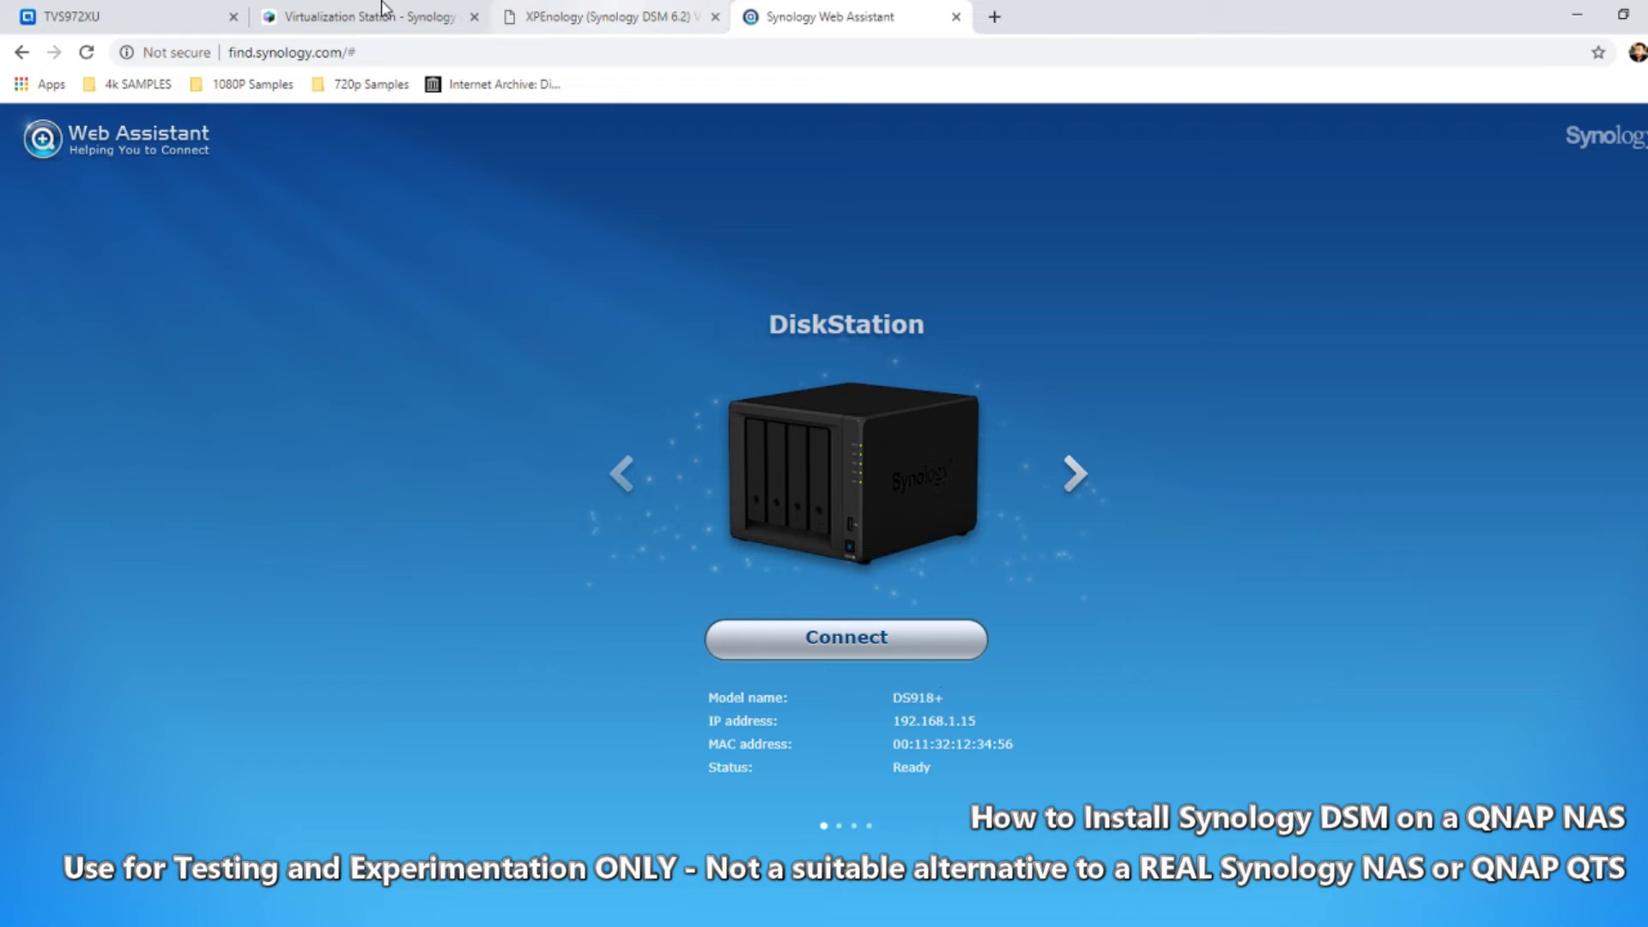
# Check the VM console and overview, then connect to the newly installed DiskStation
pyautogui.click(283, 10)
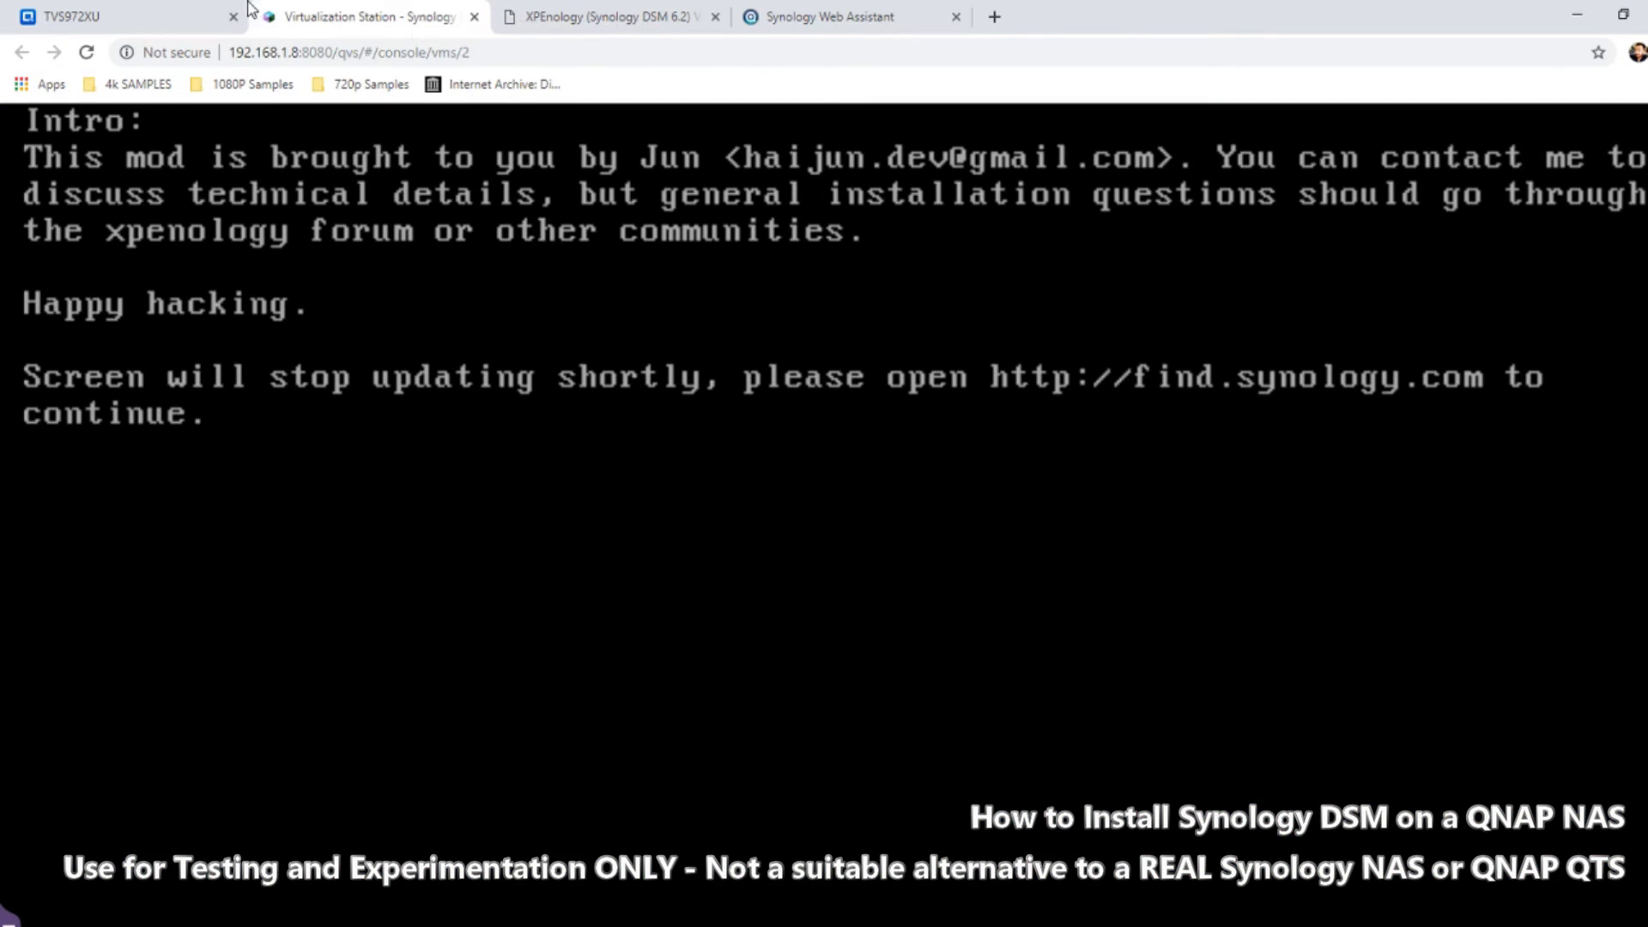
pyautogui.click(129, 16)
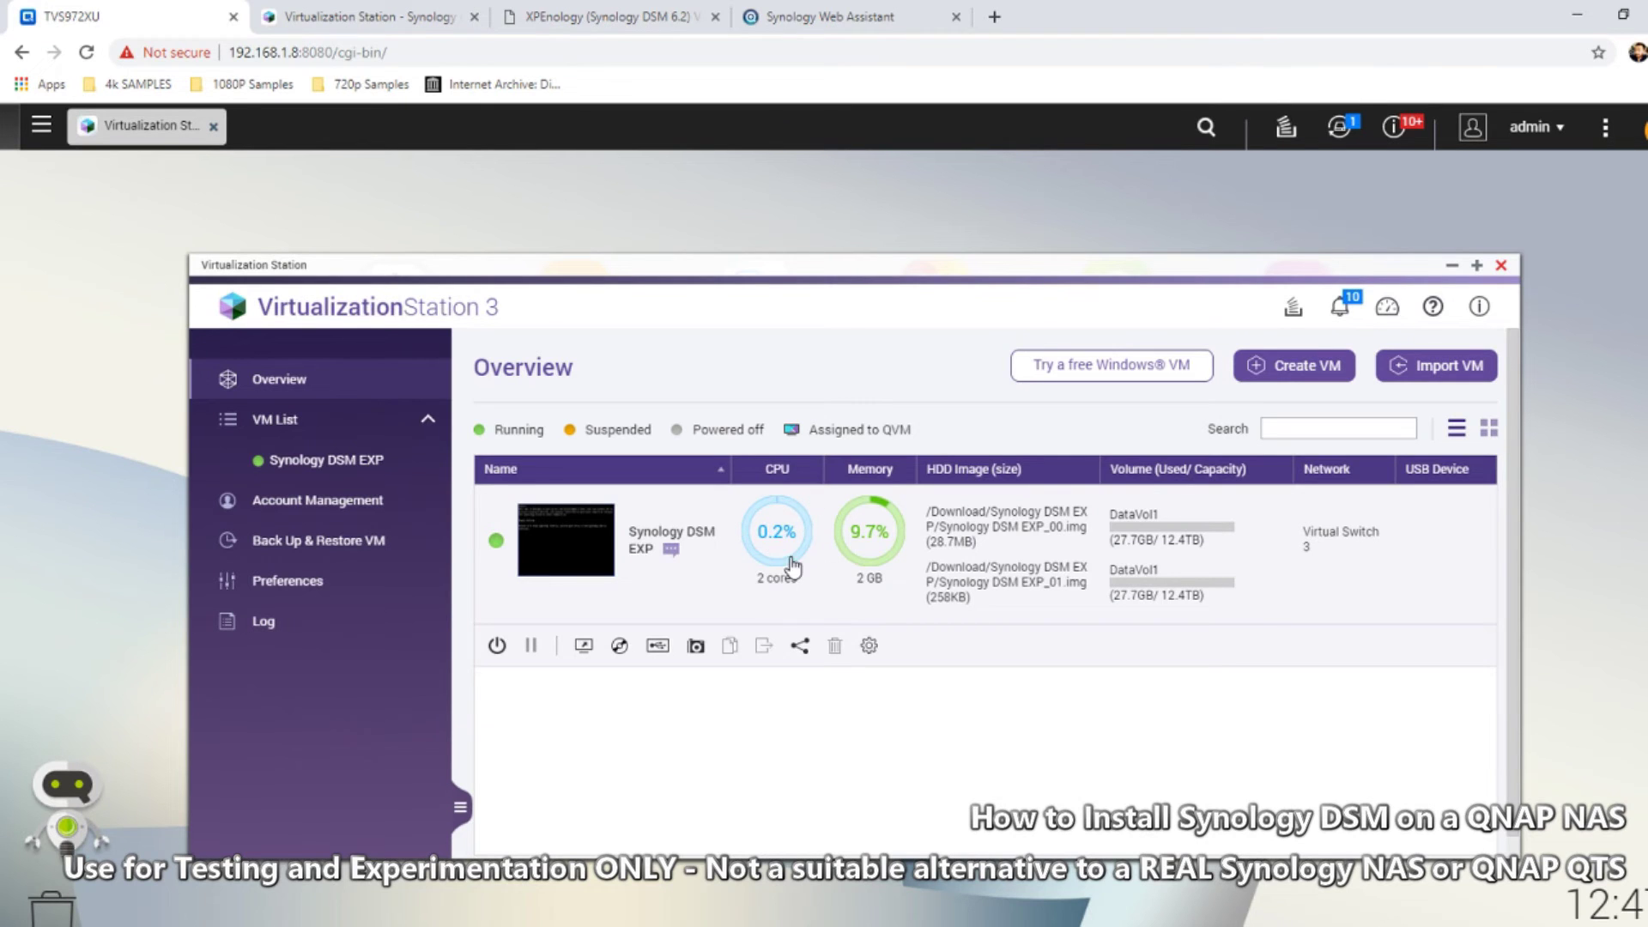
pyautogui.click(813, 12)
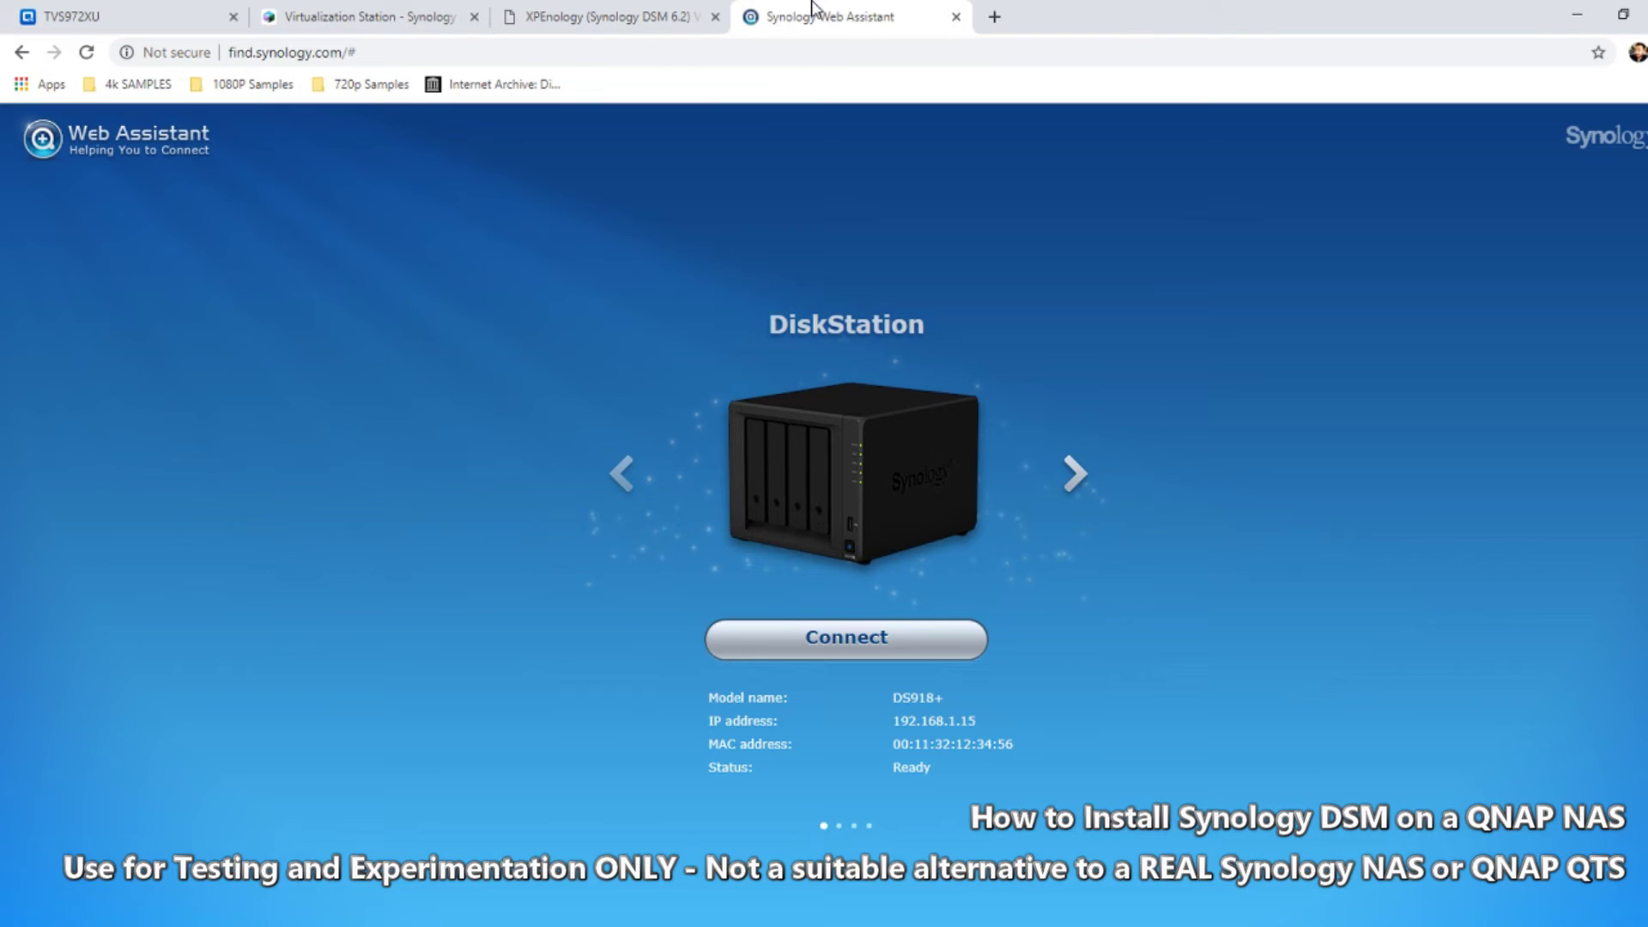
pyautogui.click(849, 648)
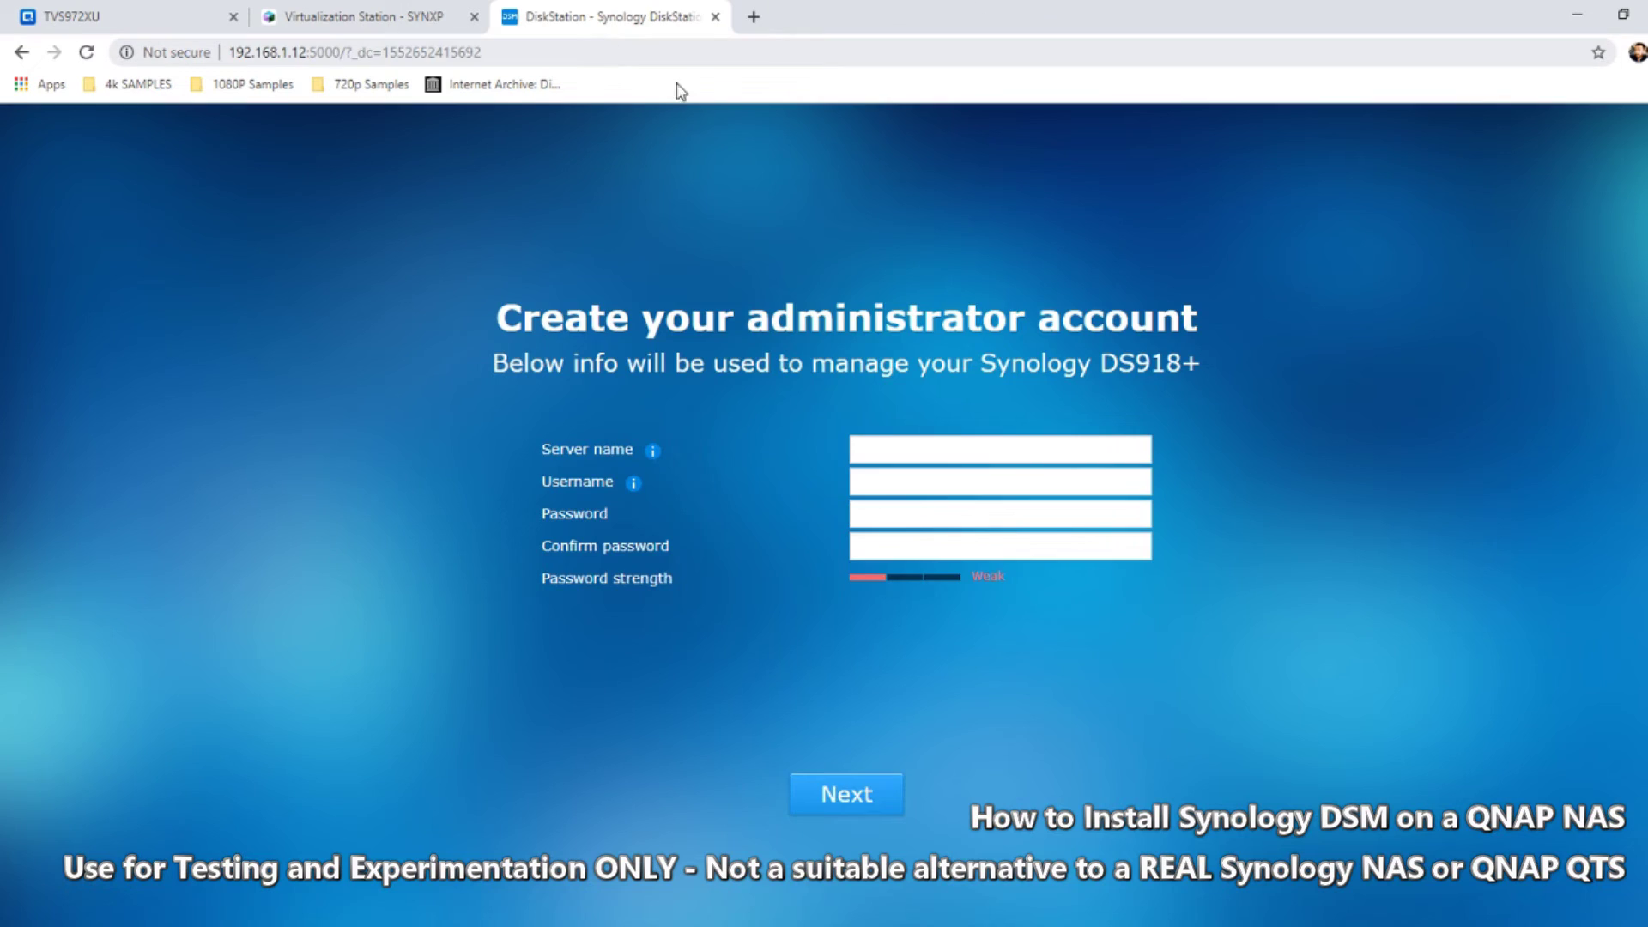
# Create the administrator account for server SYNXP with a username and confirmed password
pyautogui.click(915, 449)
pyautogui.write('admin')
pyautogui.press('Tab')
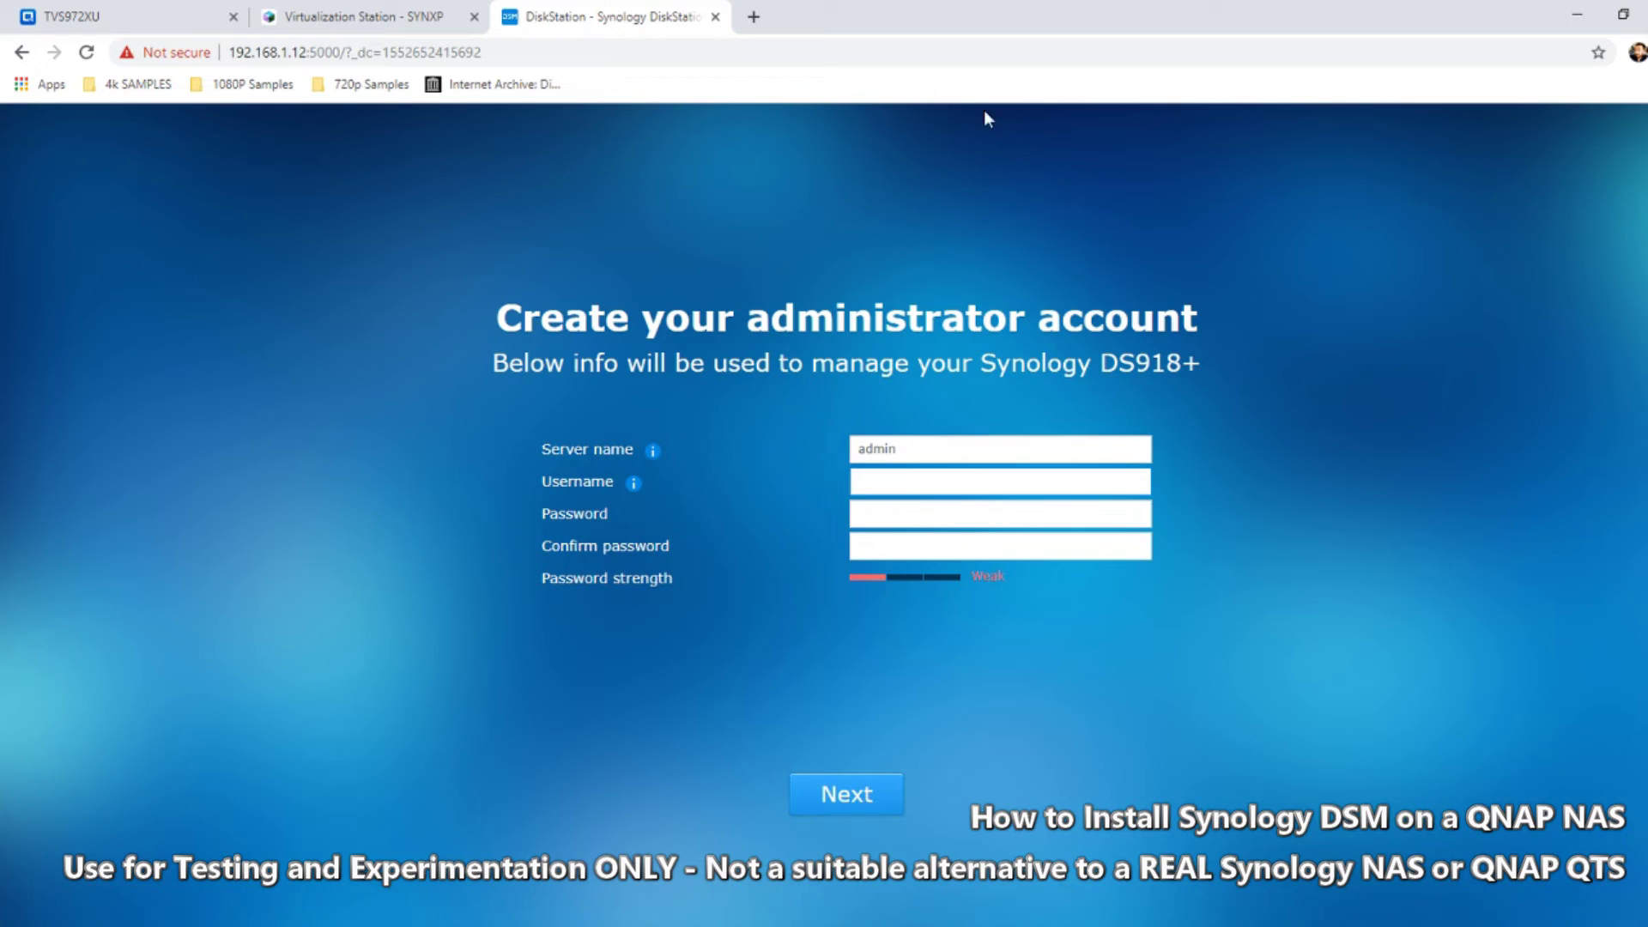
pyautogui.moveTo(897, 449); pyautogui.dragTo(853, 446)
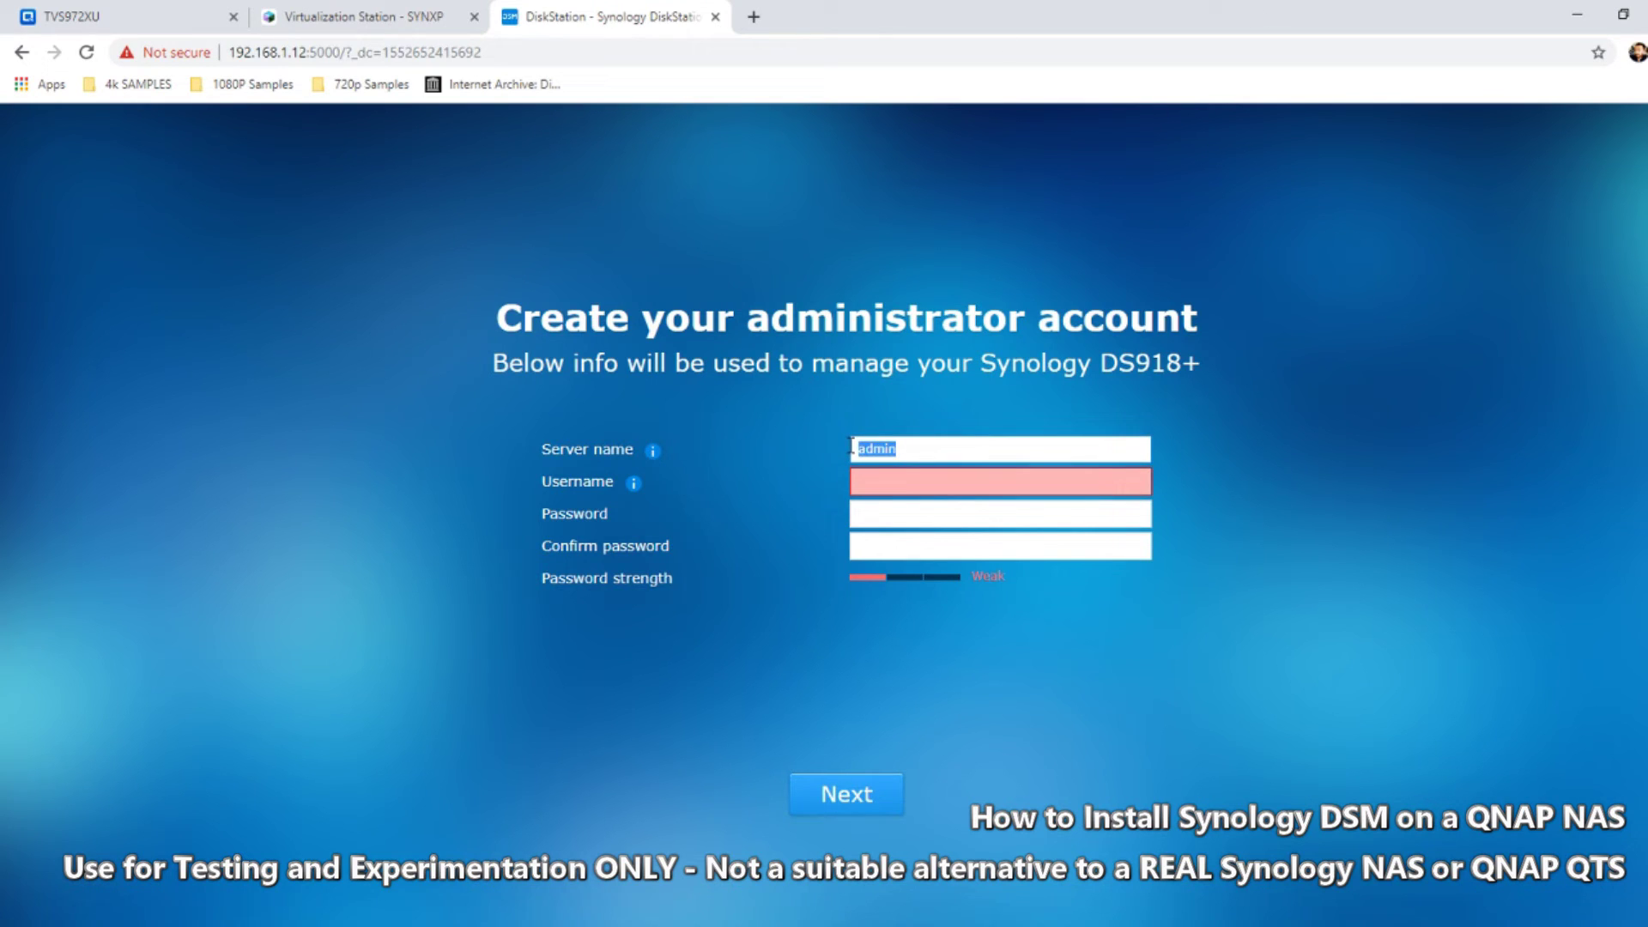
pyautogui.write('s')
pyautogui.press('Tab')
pyautogui.write('admin')
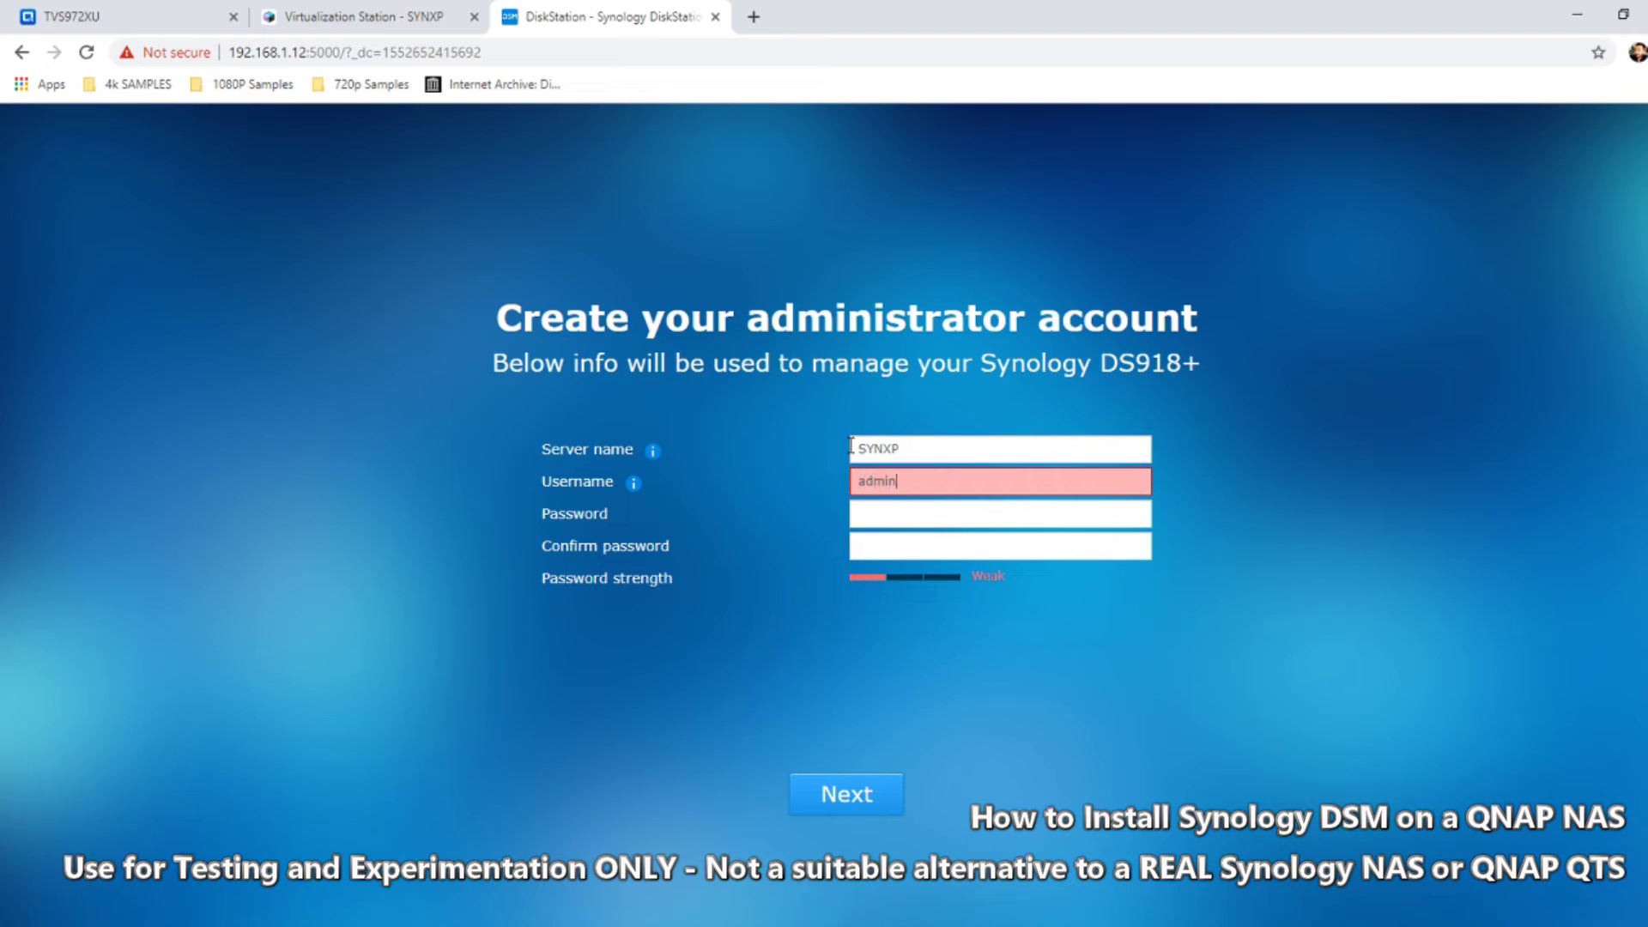
pyautogui.press('Tab')
pyautogui.write('••')
pyautogui.press('Tab')
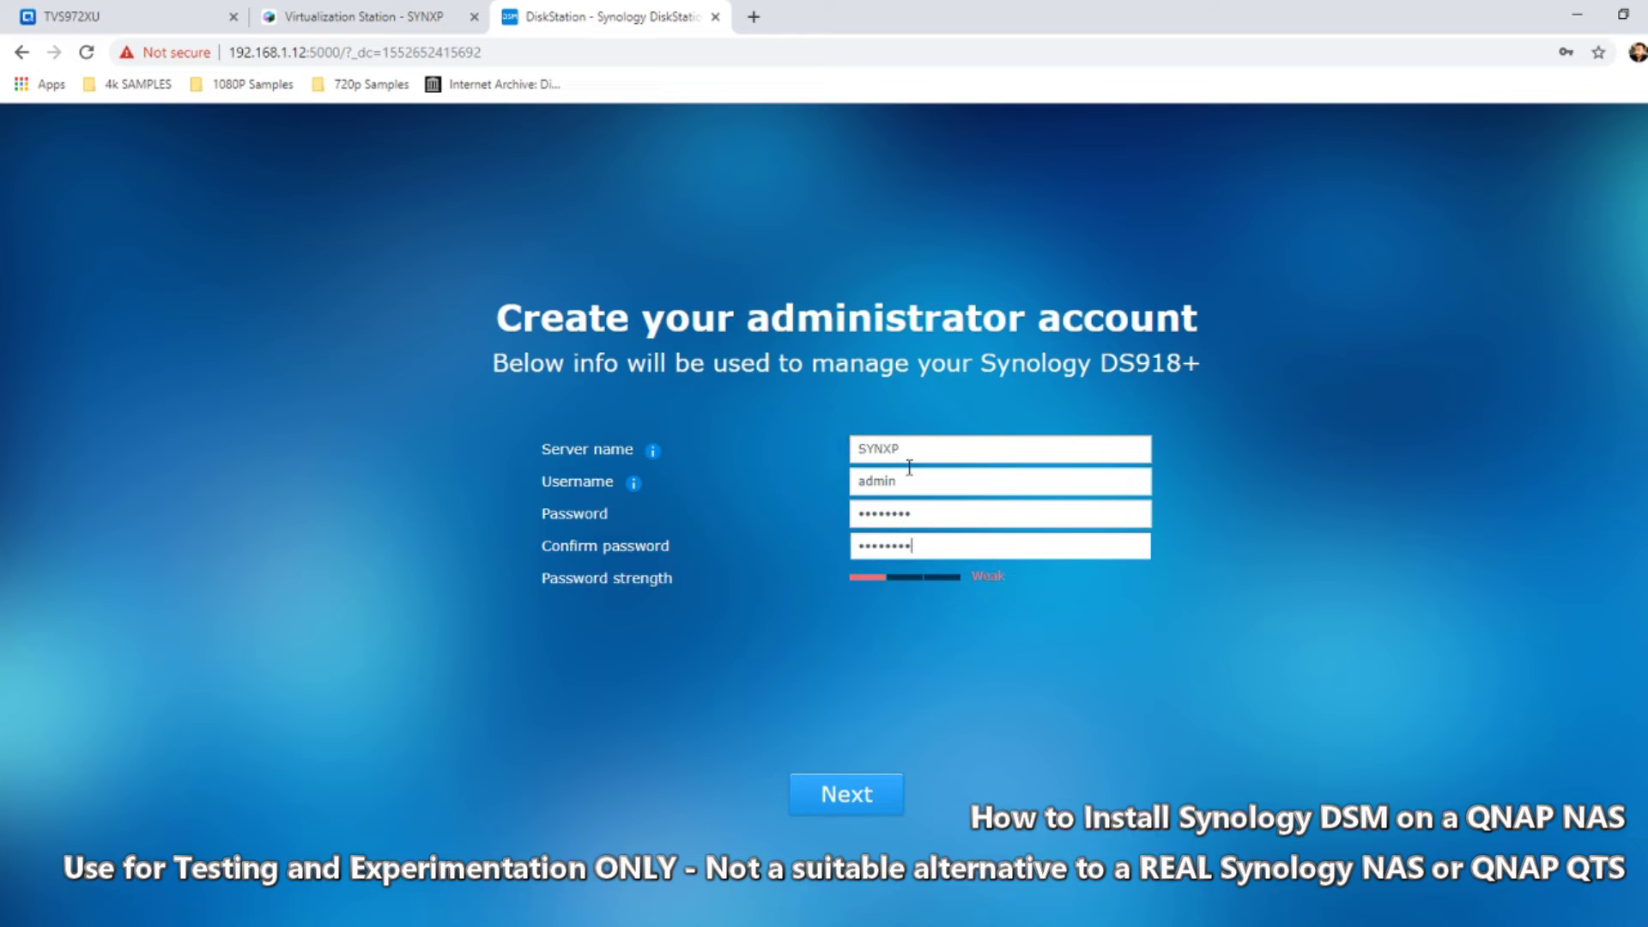
pyautogui.click(869, 797)
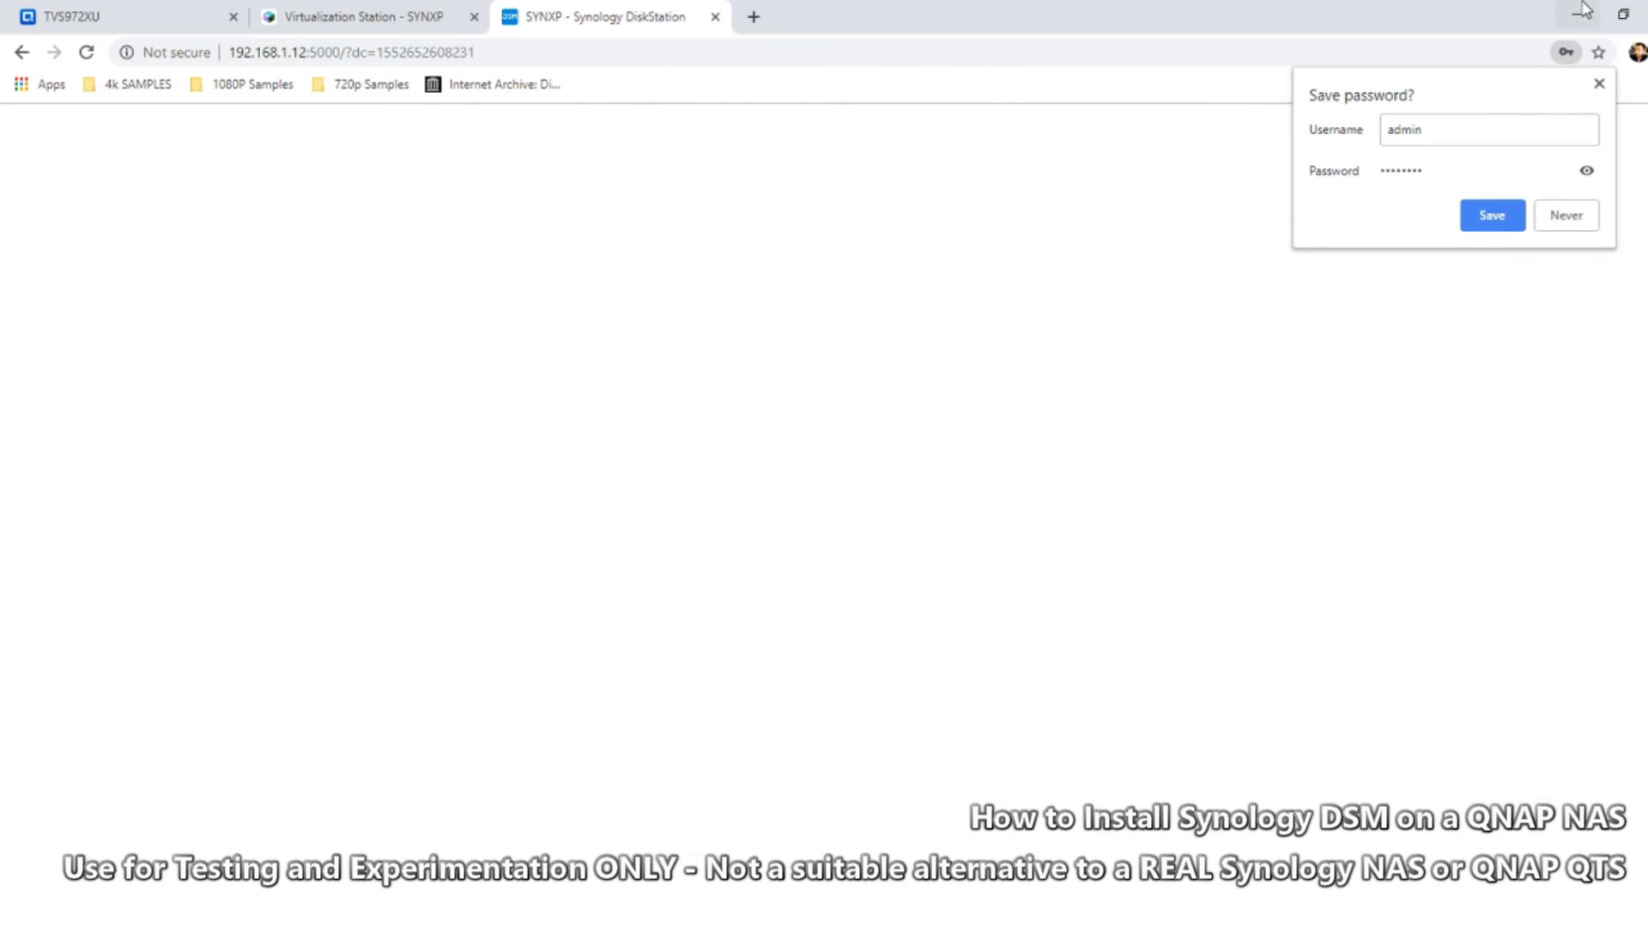
# Choose manual DSM update notifications, skip QuickConnect and decline sharing device analytics
pyautogui.click(1586, 213)
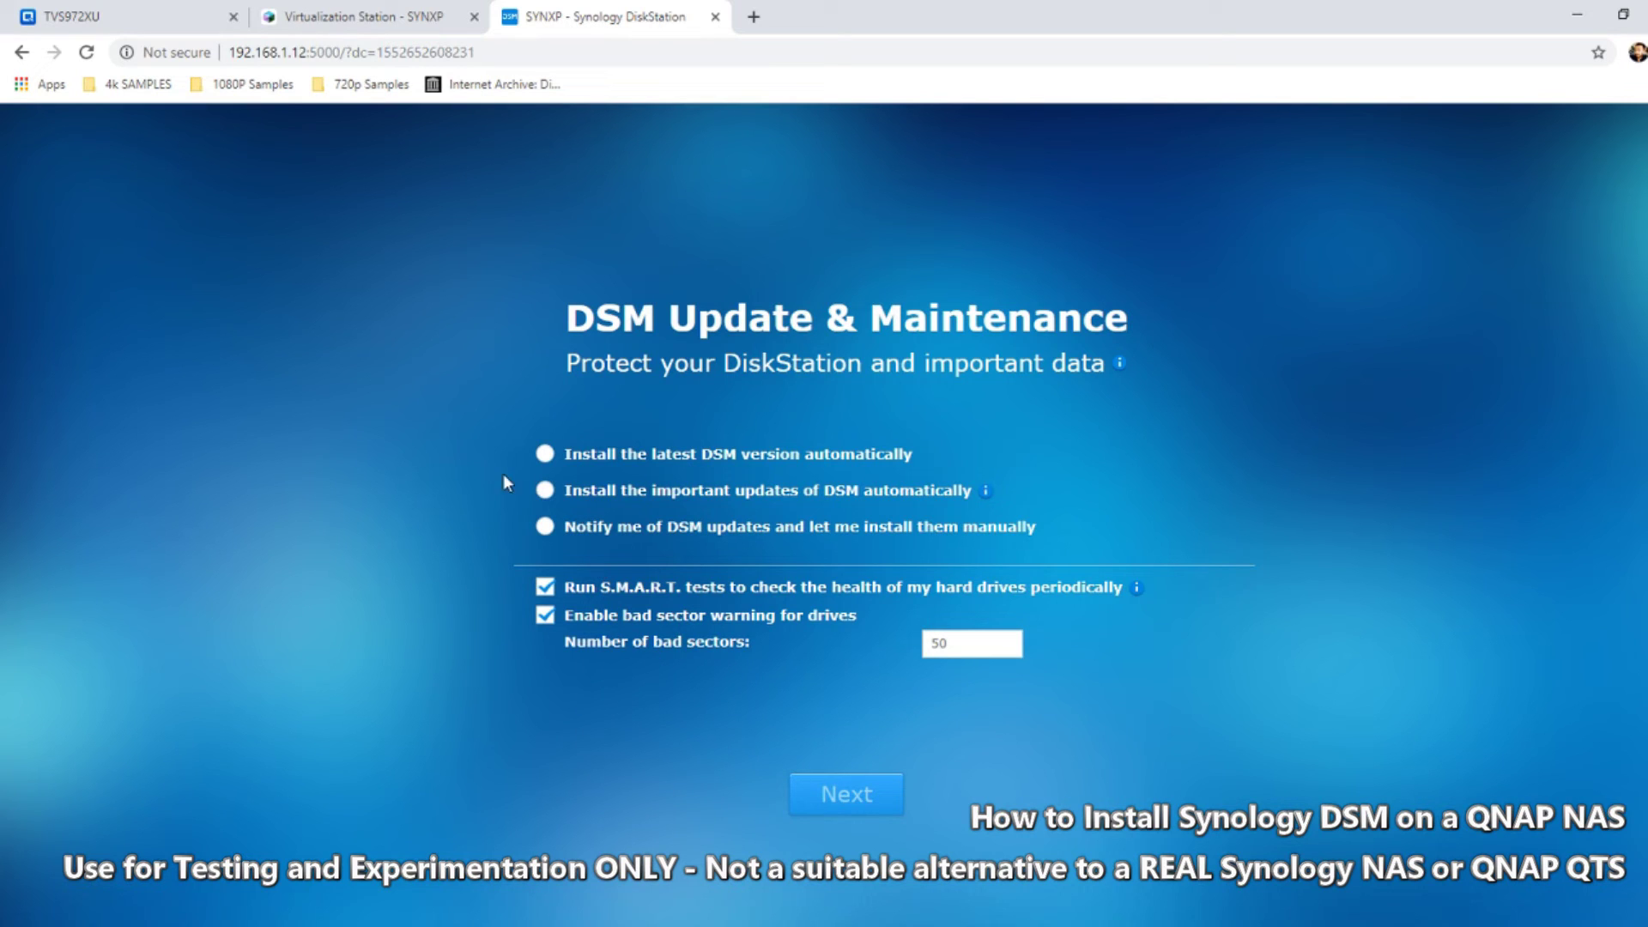
pyautogui.click(550, 536)
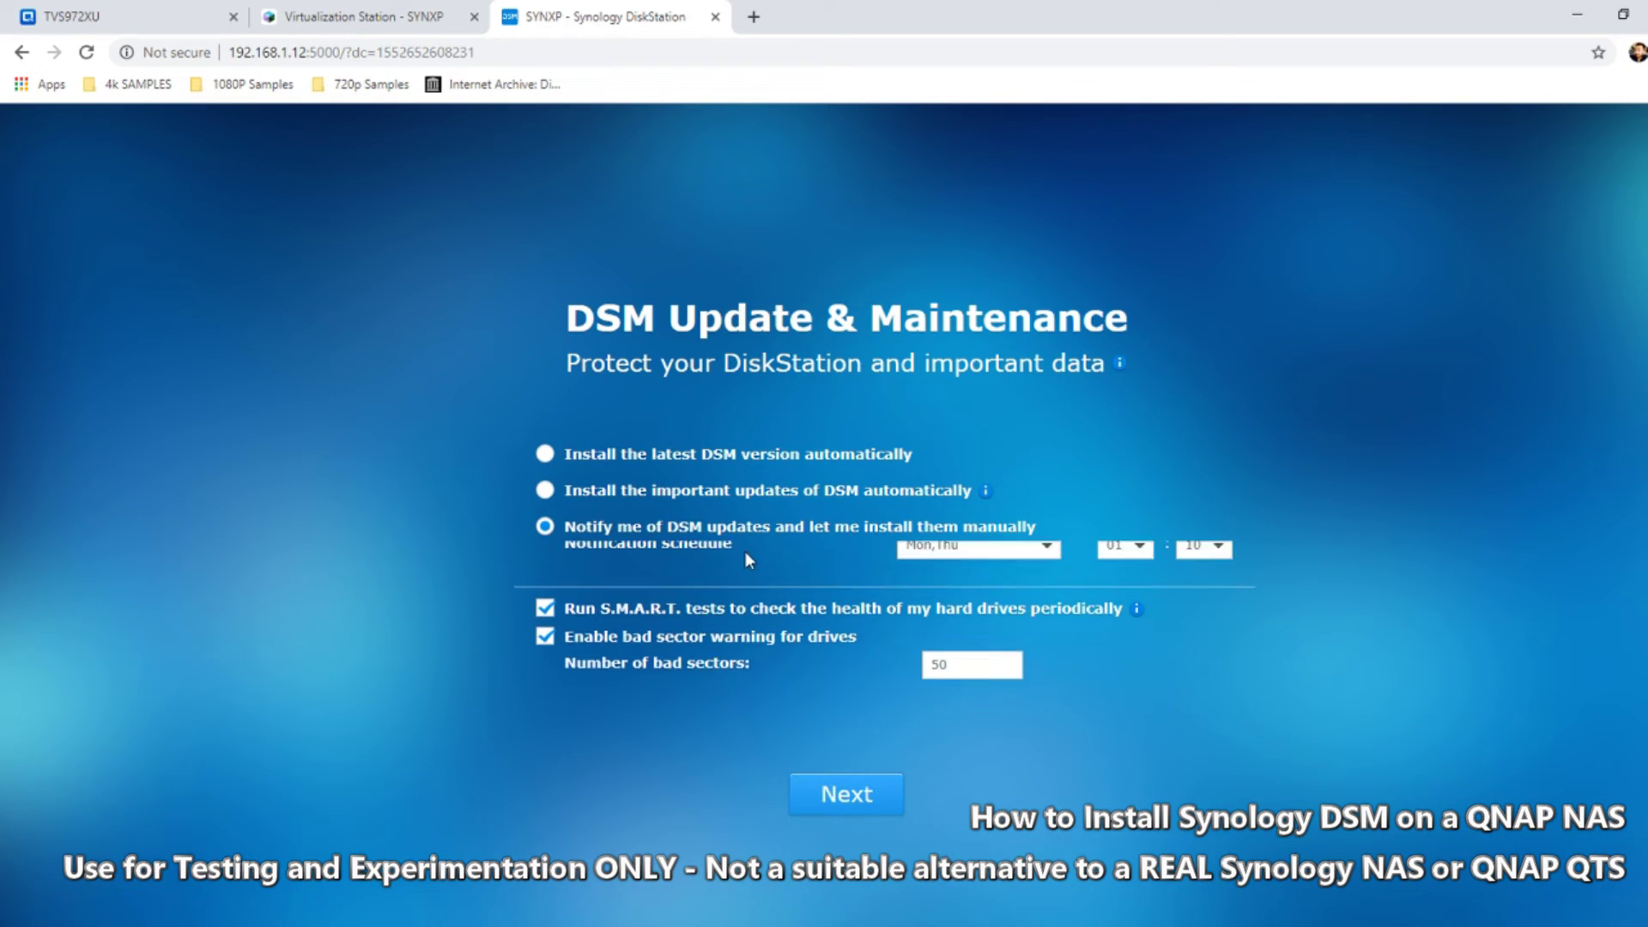
pyautogui.click(831, 800)
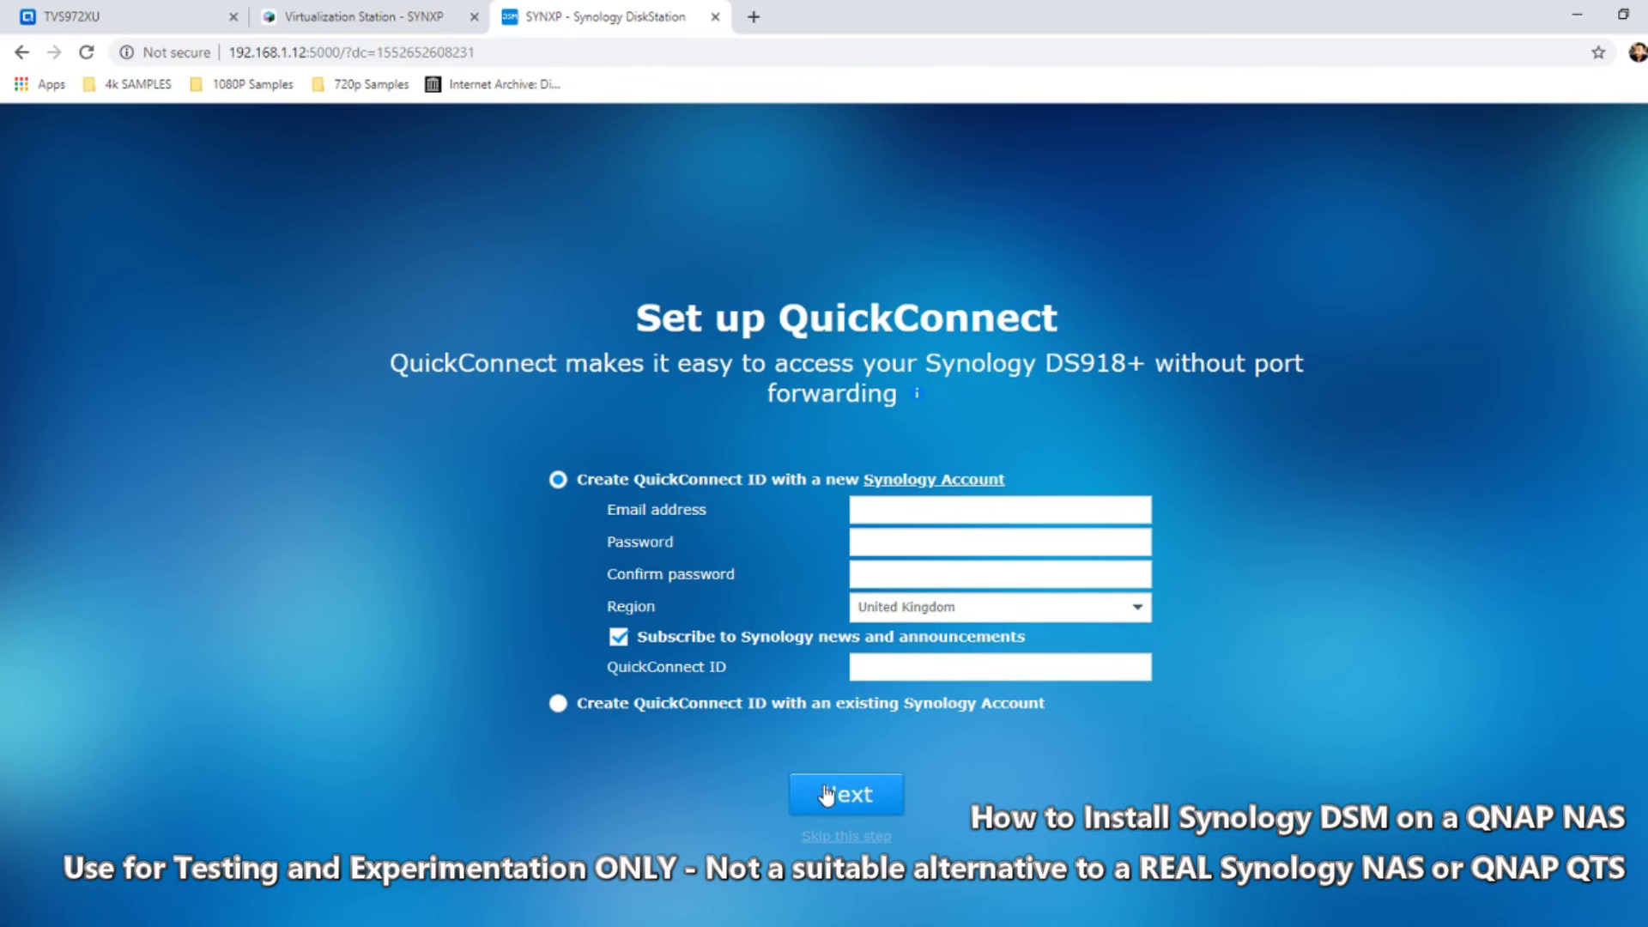
pyautogui.click(847, 834)
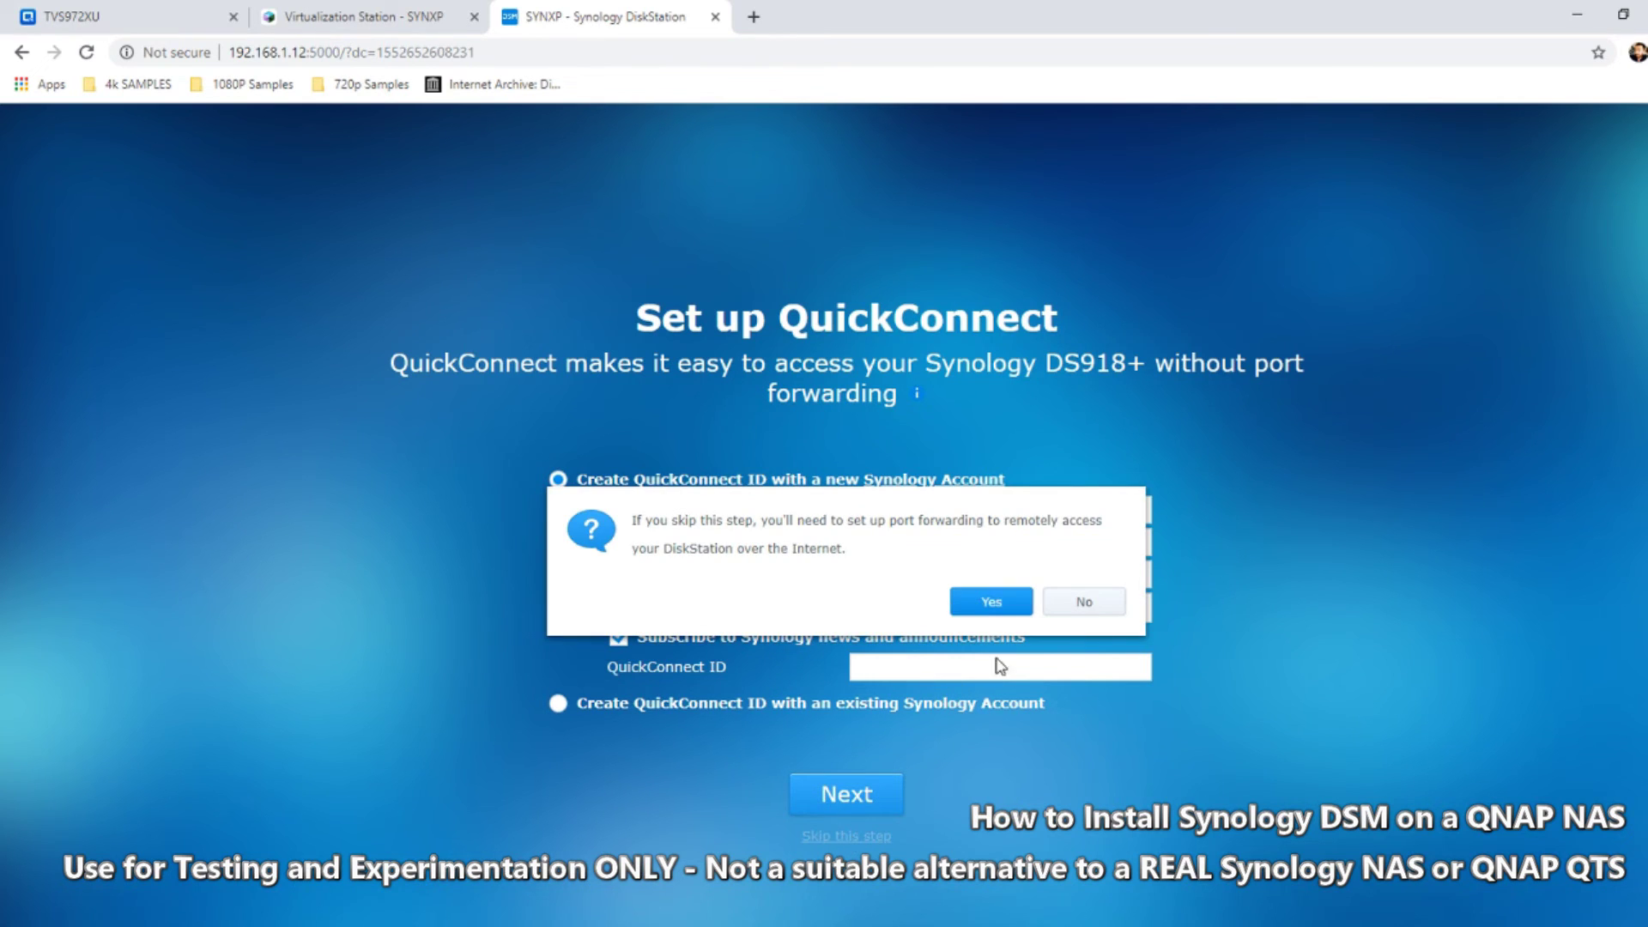
pyautogui.click(991, 601)
pyautogui.click(846, 794)
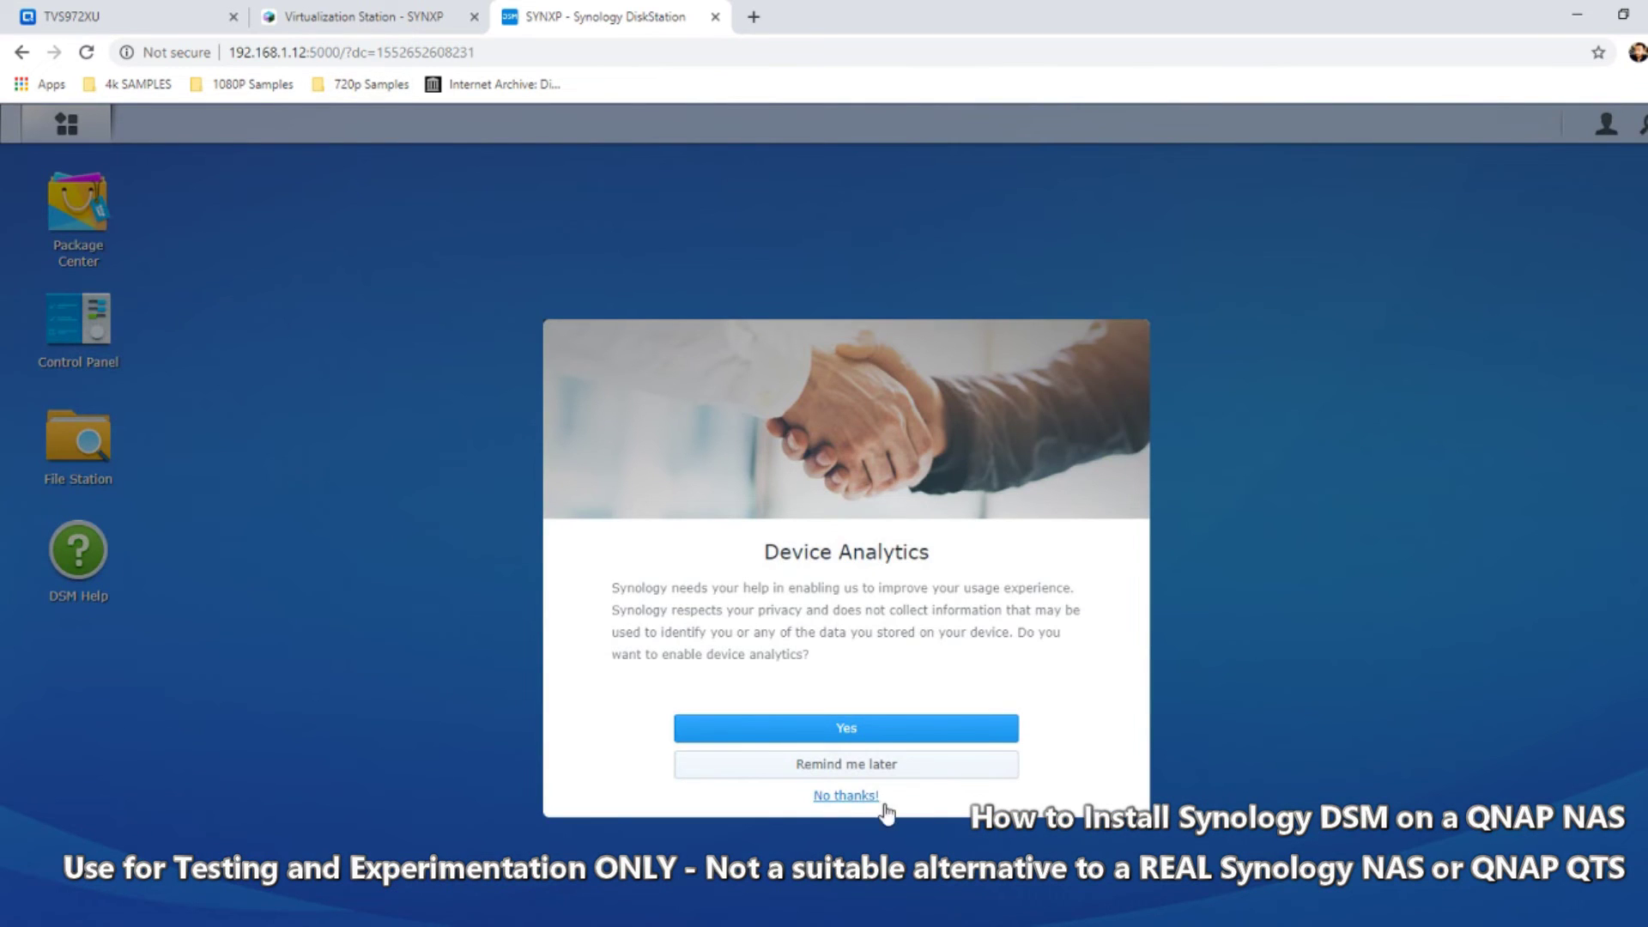
pyautogui.click(865, 795)
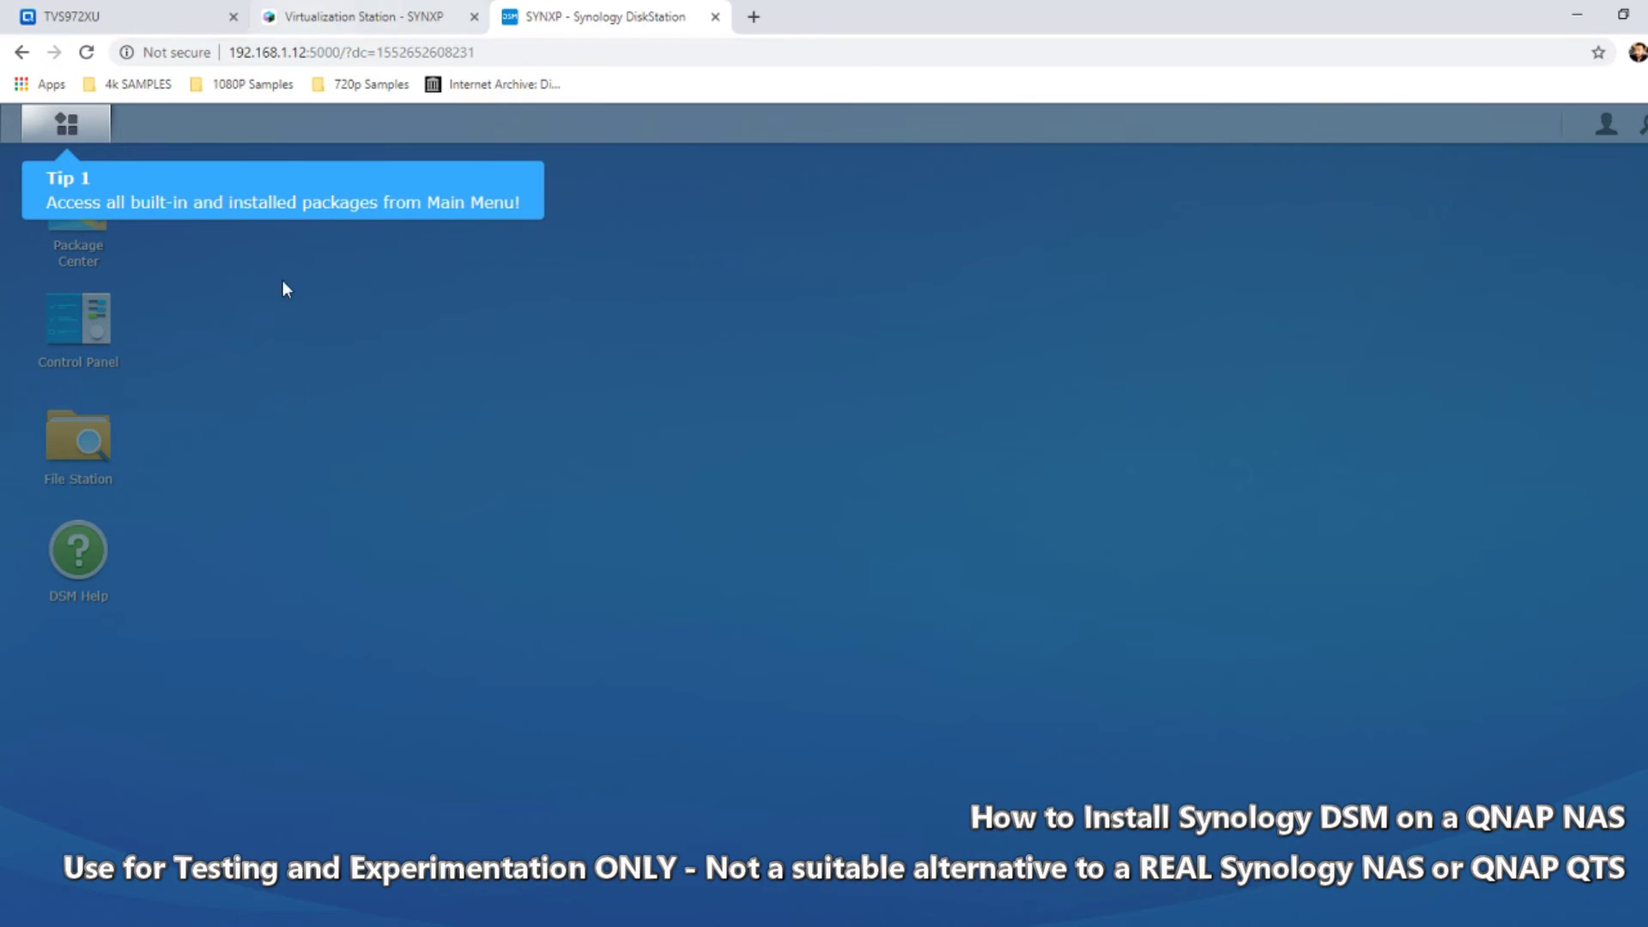
# Dismiss the desktop tips and DSM Help, zoom the page out twice, and open Control Panel
pyautogui.click(381, 574)
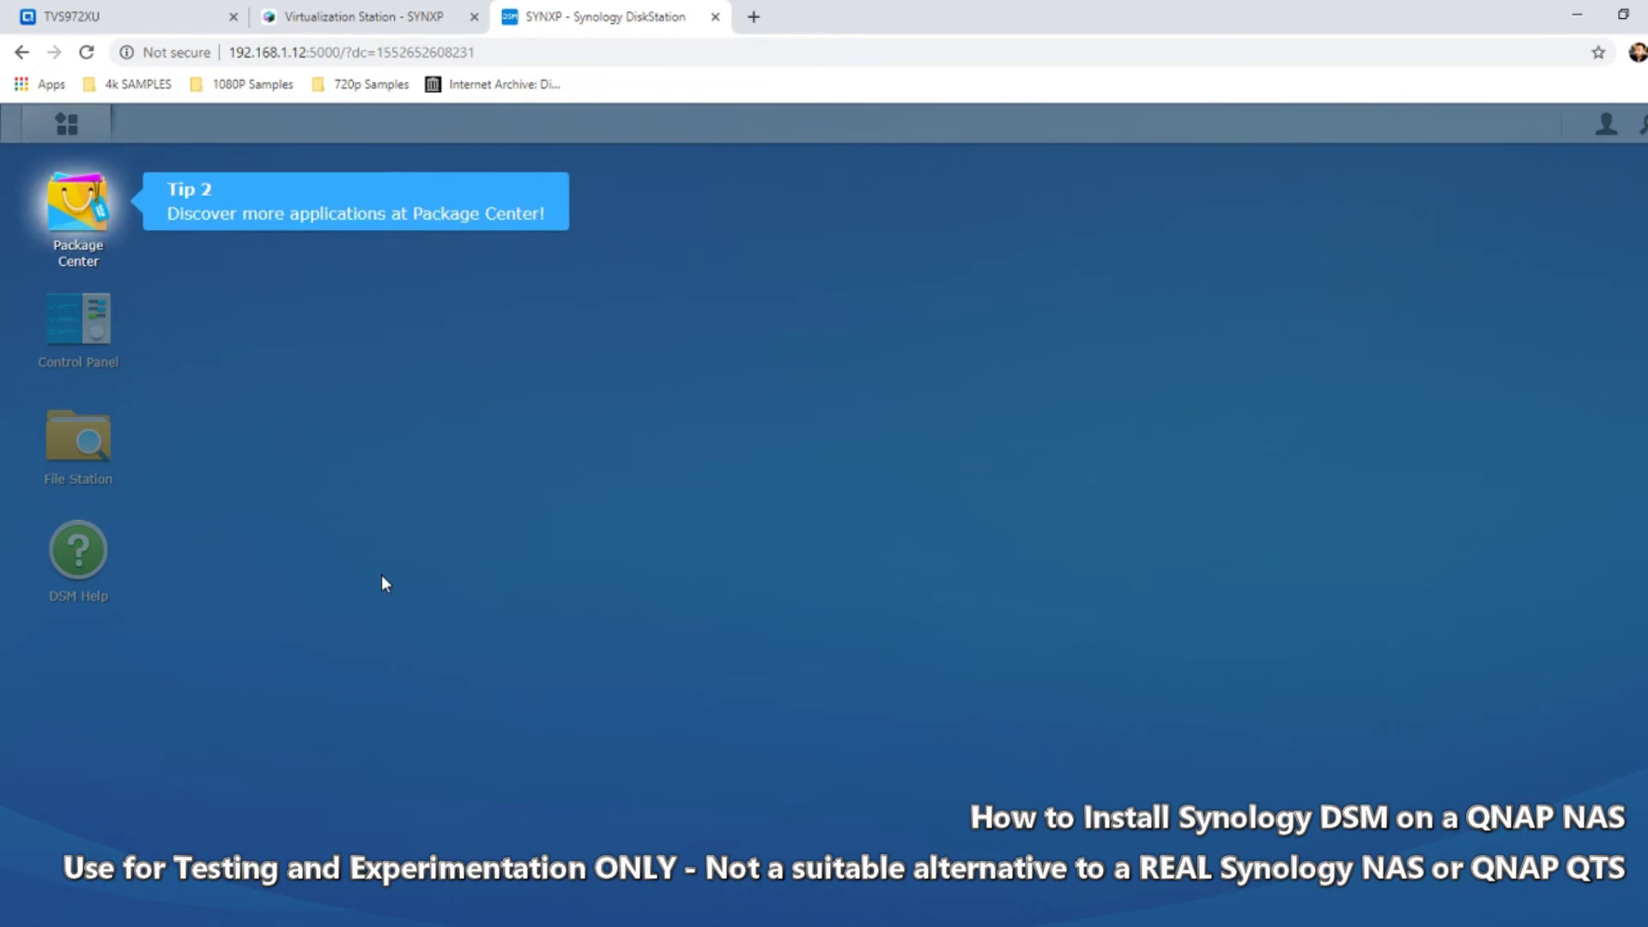
pyautogui.click(382, 577)
pyautogui.click(340, 858)
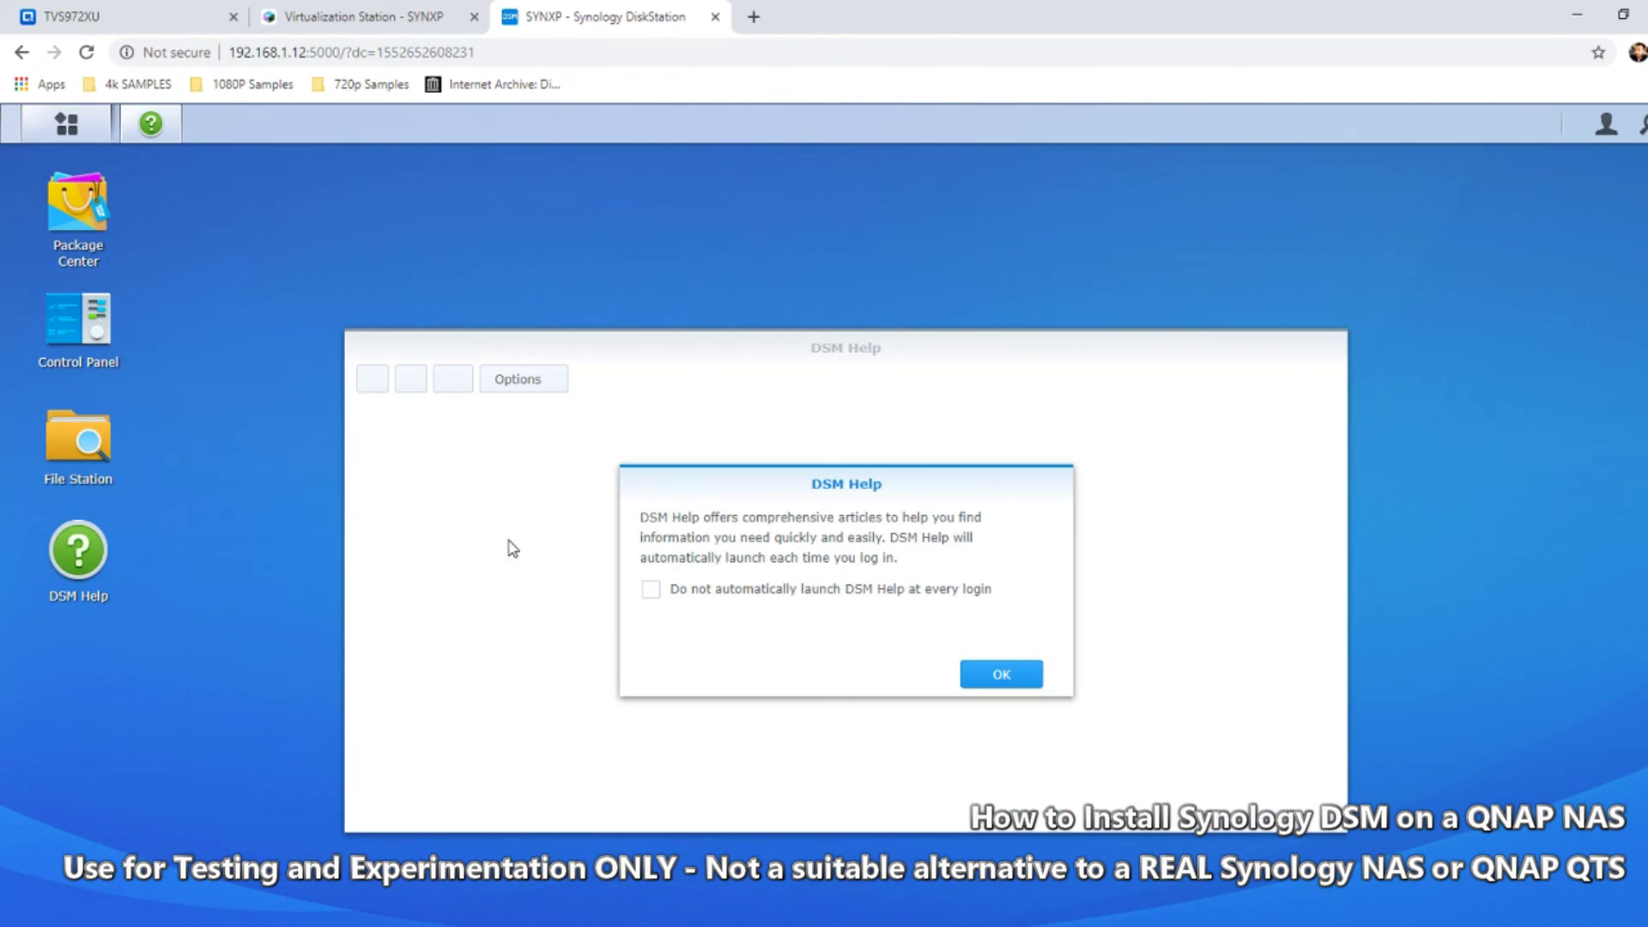
pyautogui.click(1018, 665)
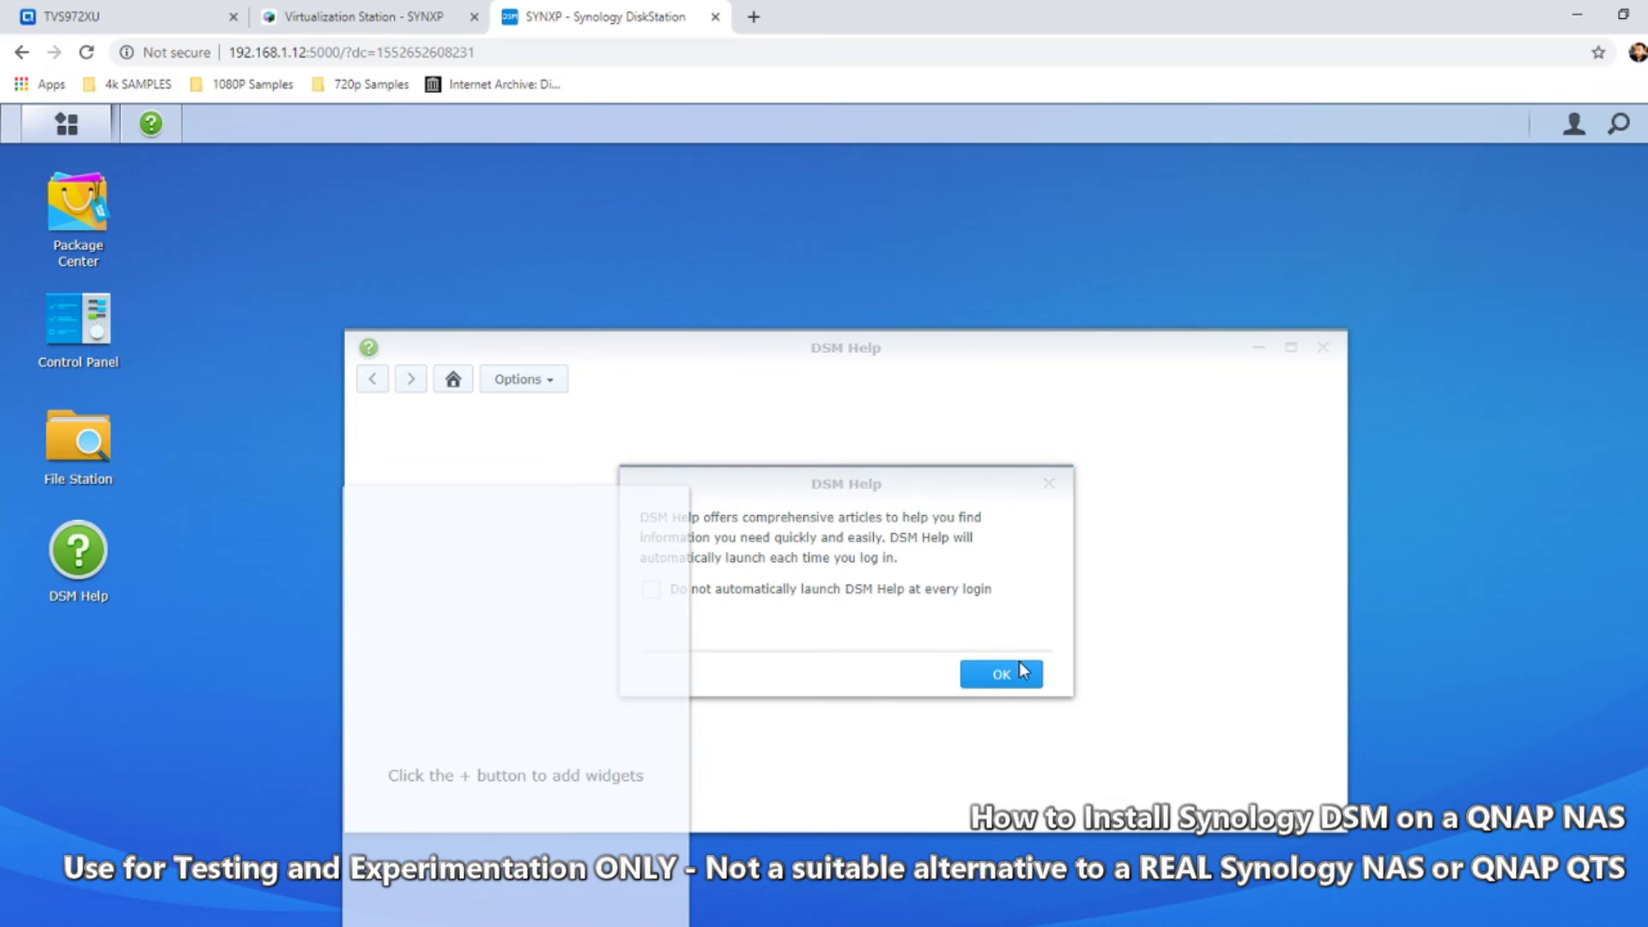
pyautogui.click(1322, 348)
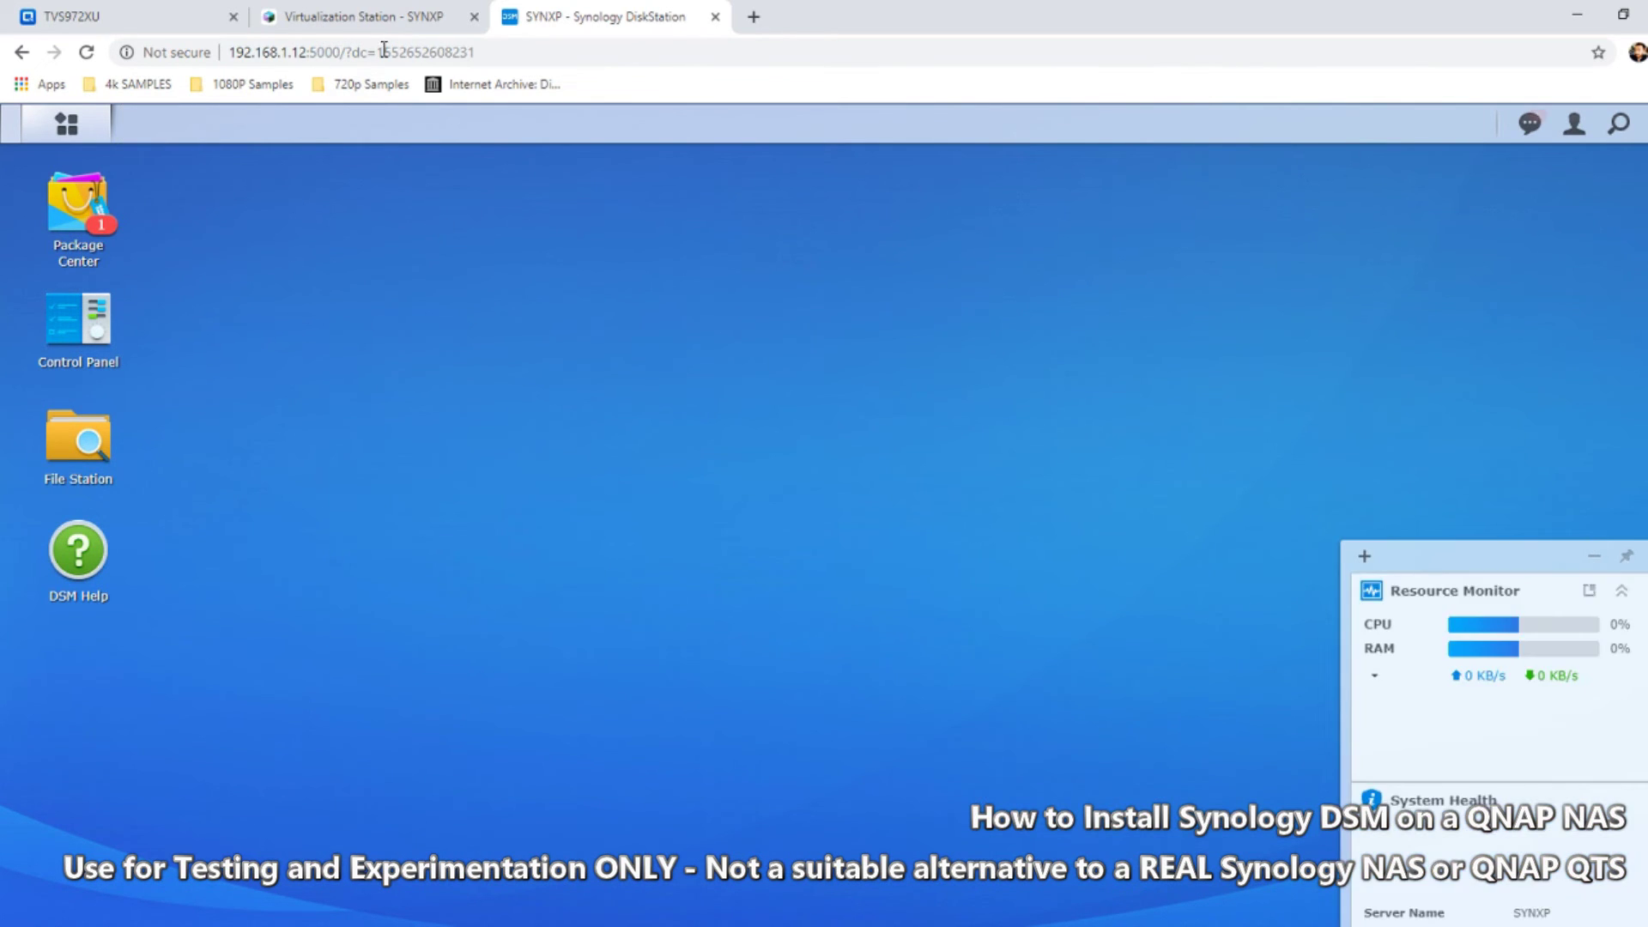
pyautogui.hotkey('ctrl', '-')
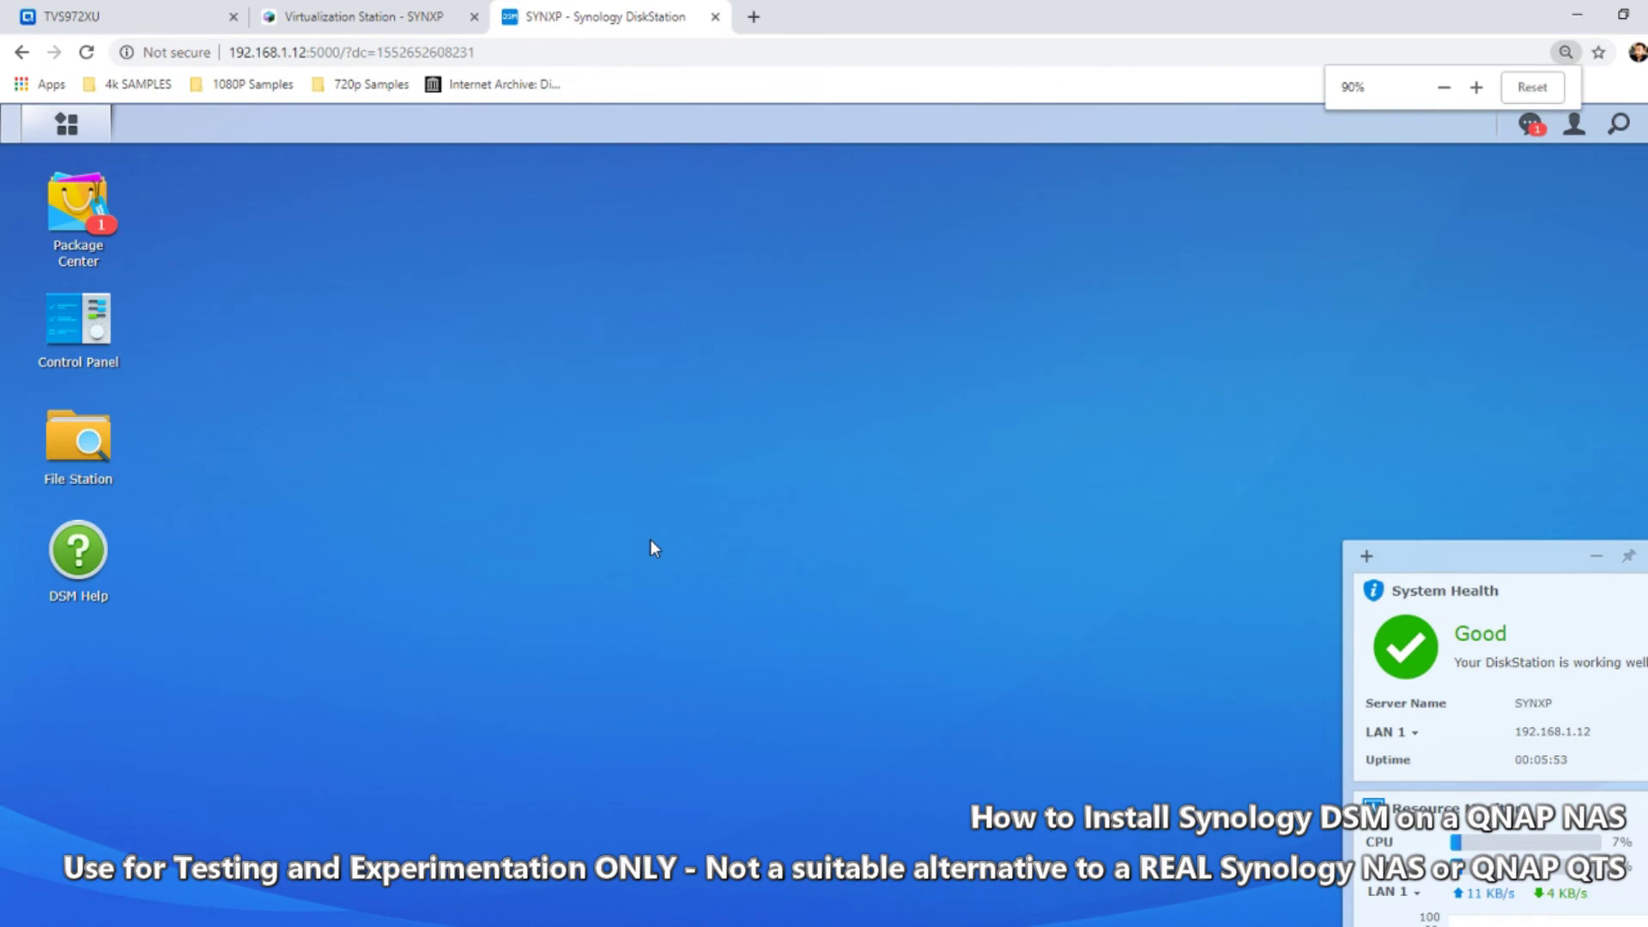
pyautogui.hotkey('ctrl', '-')
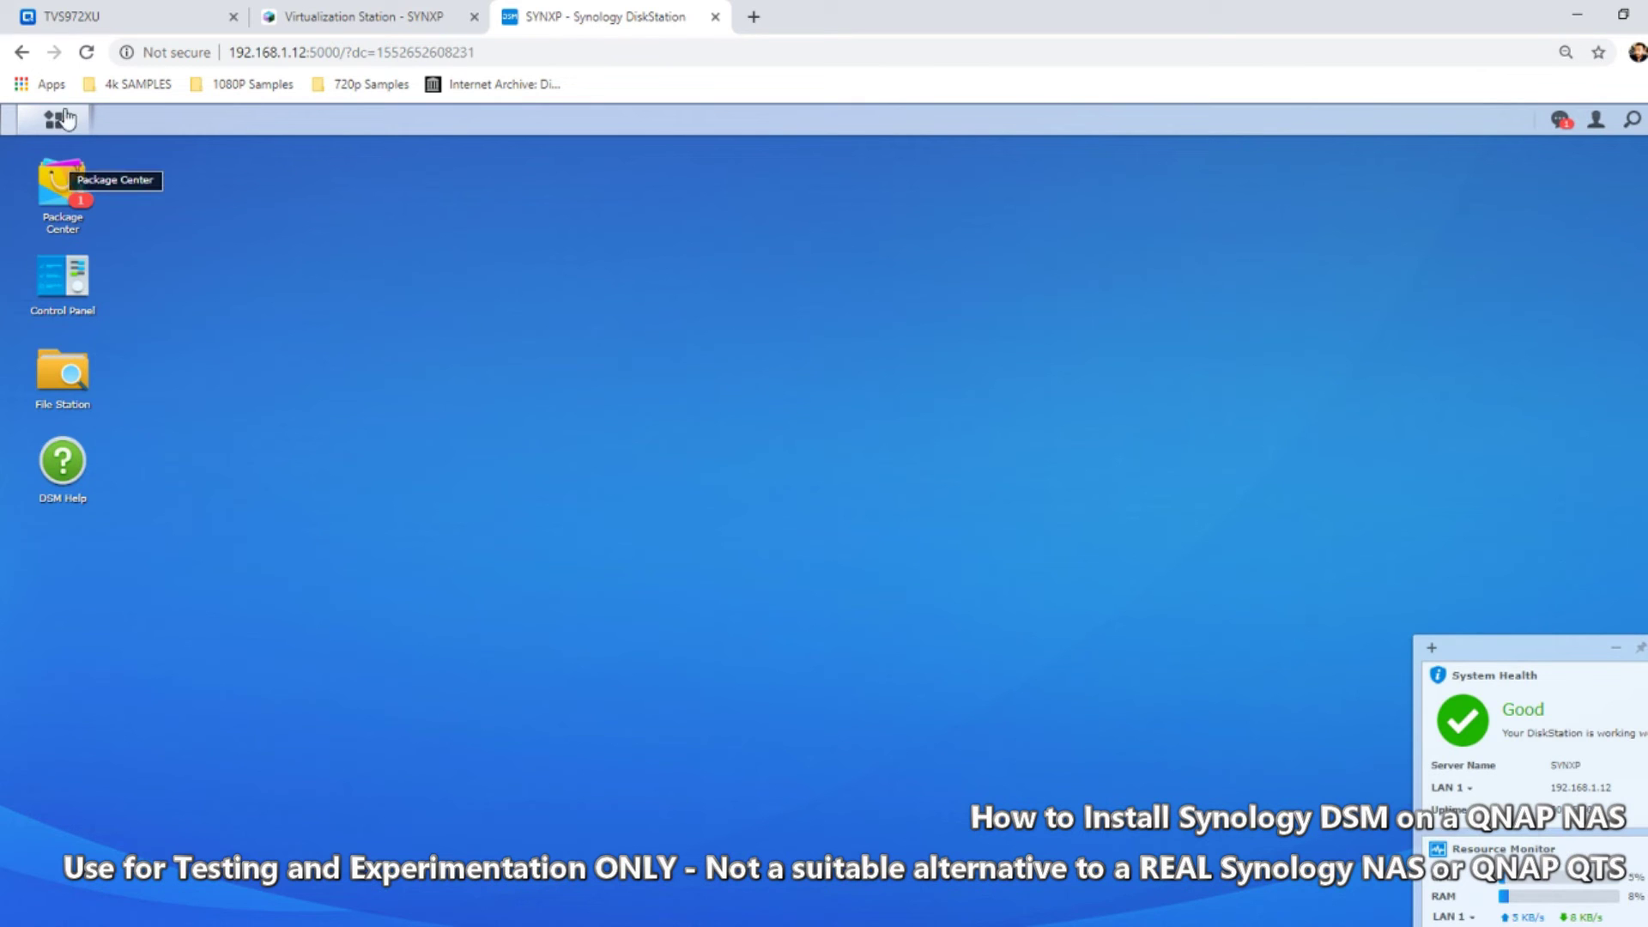
pyautogui.click(77, 286)
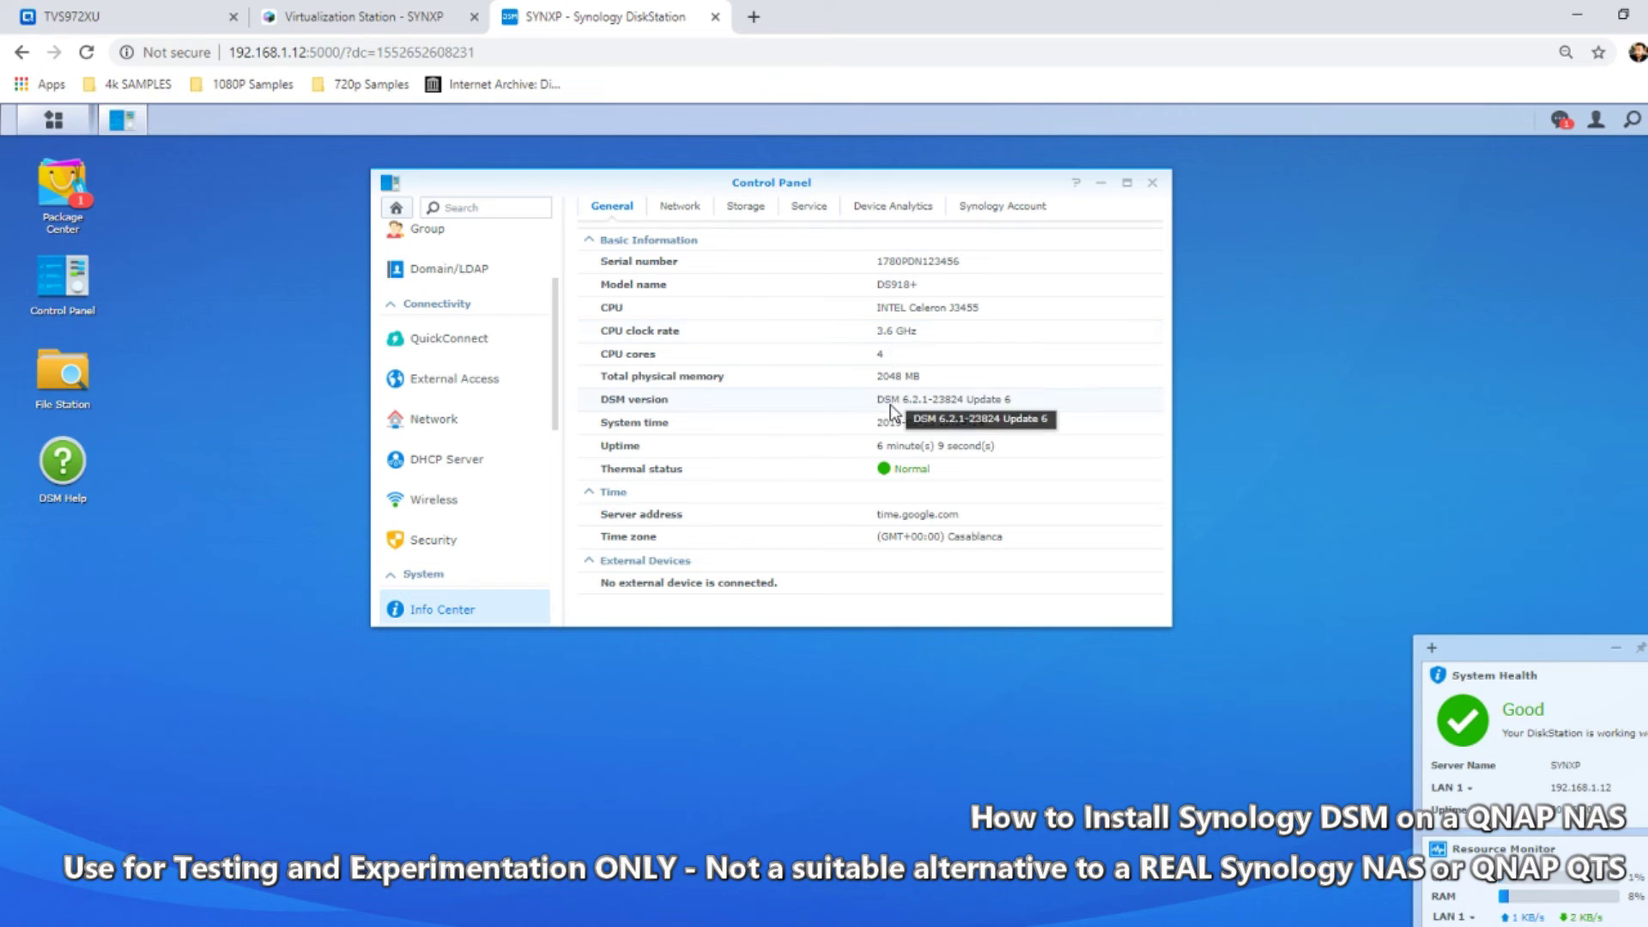
# Review the SYNXP VM's hard disk, network adapter and GPU details, then return to DSM
pyautogui.click(142, 12)
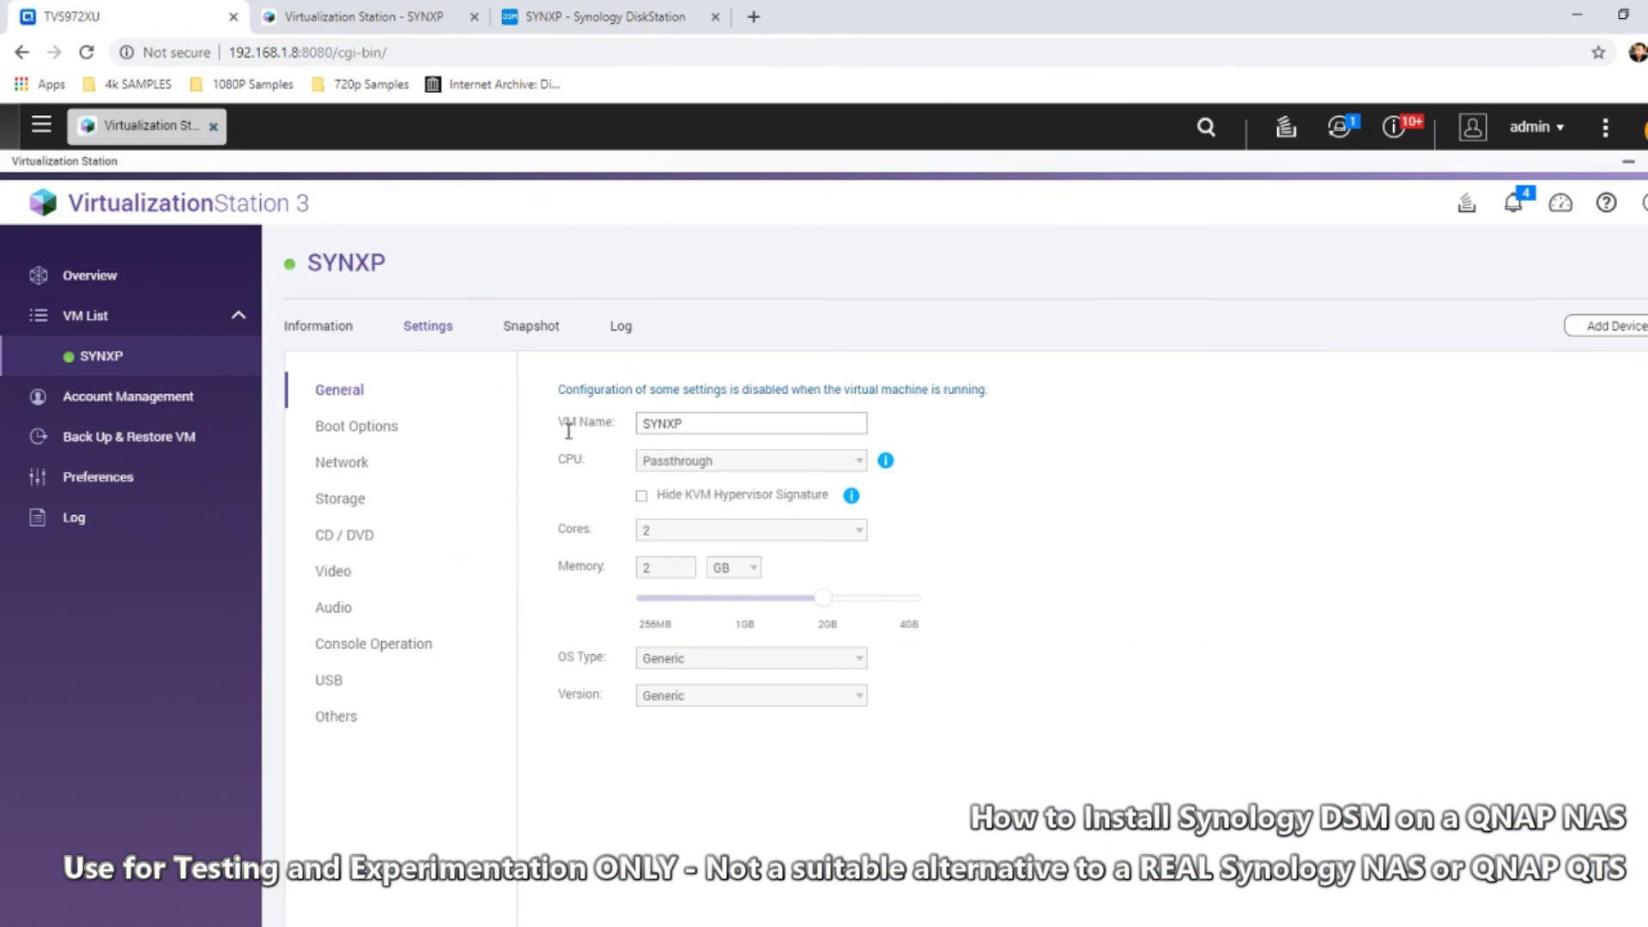
pyautogui.click(332, 338)
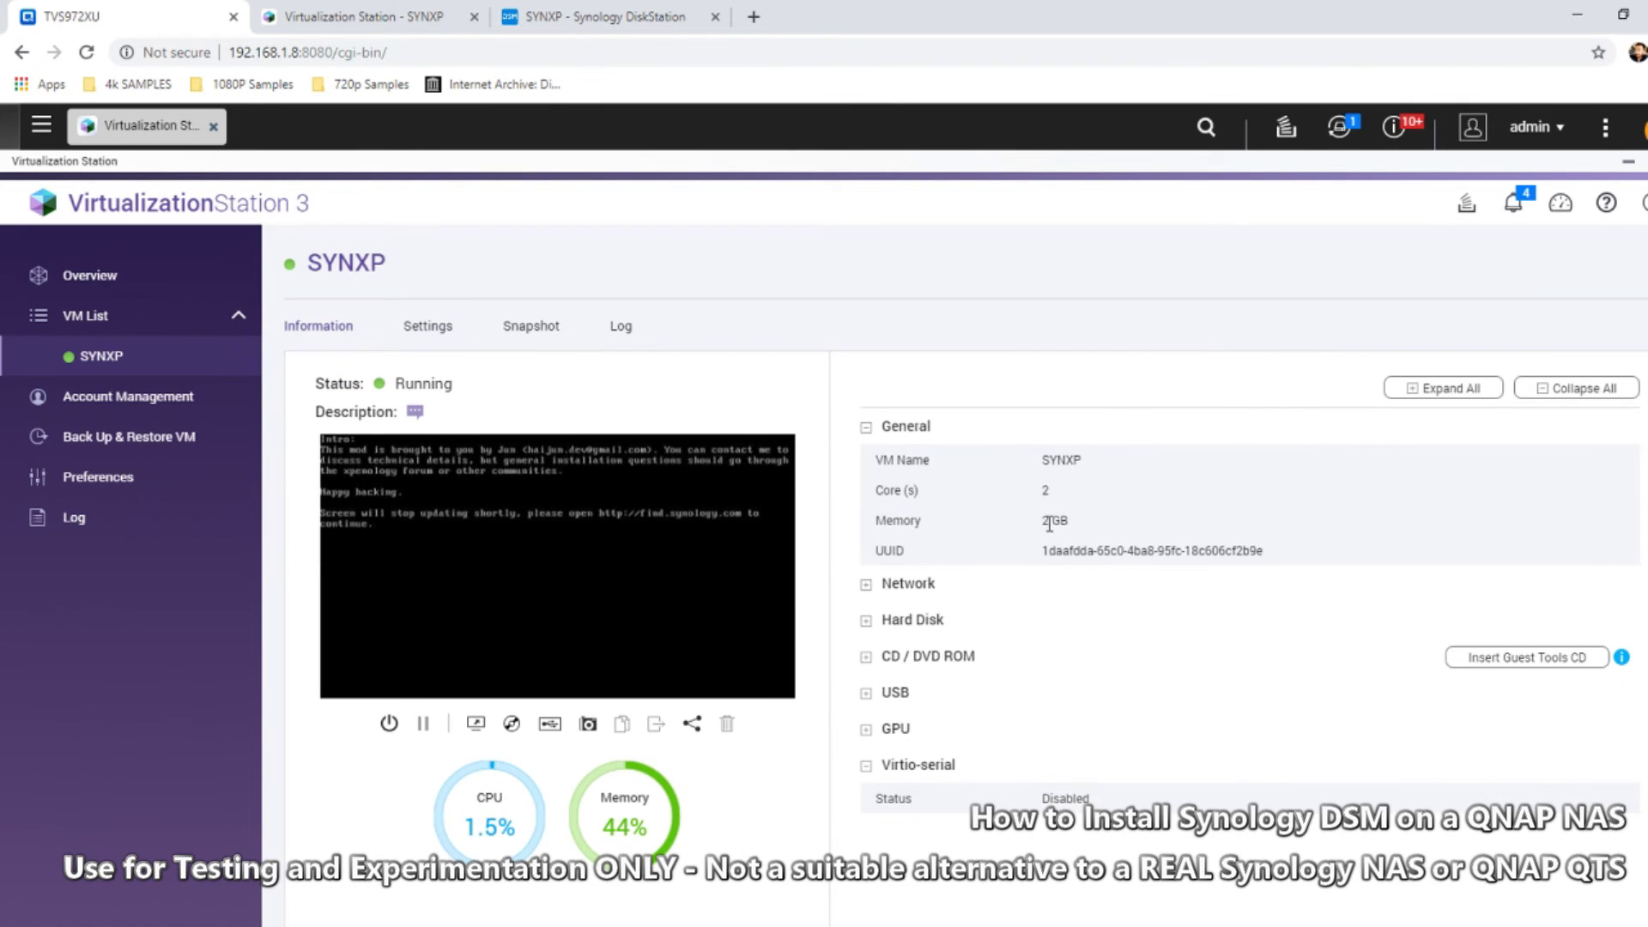
pyautogui.click(869, 625)
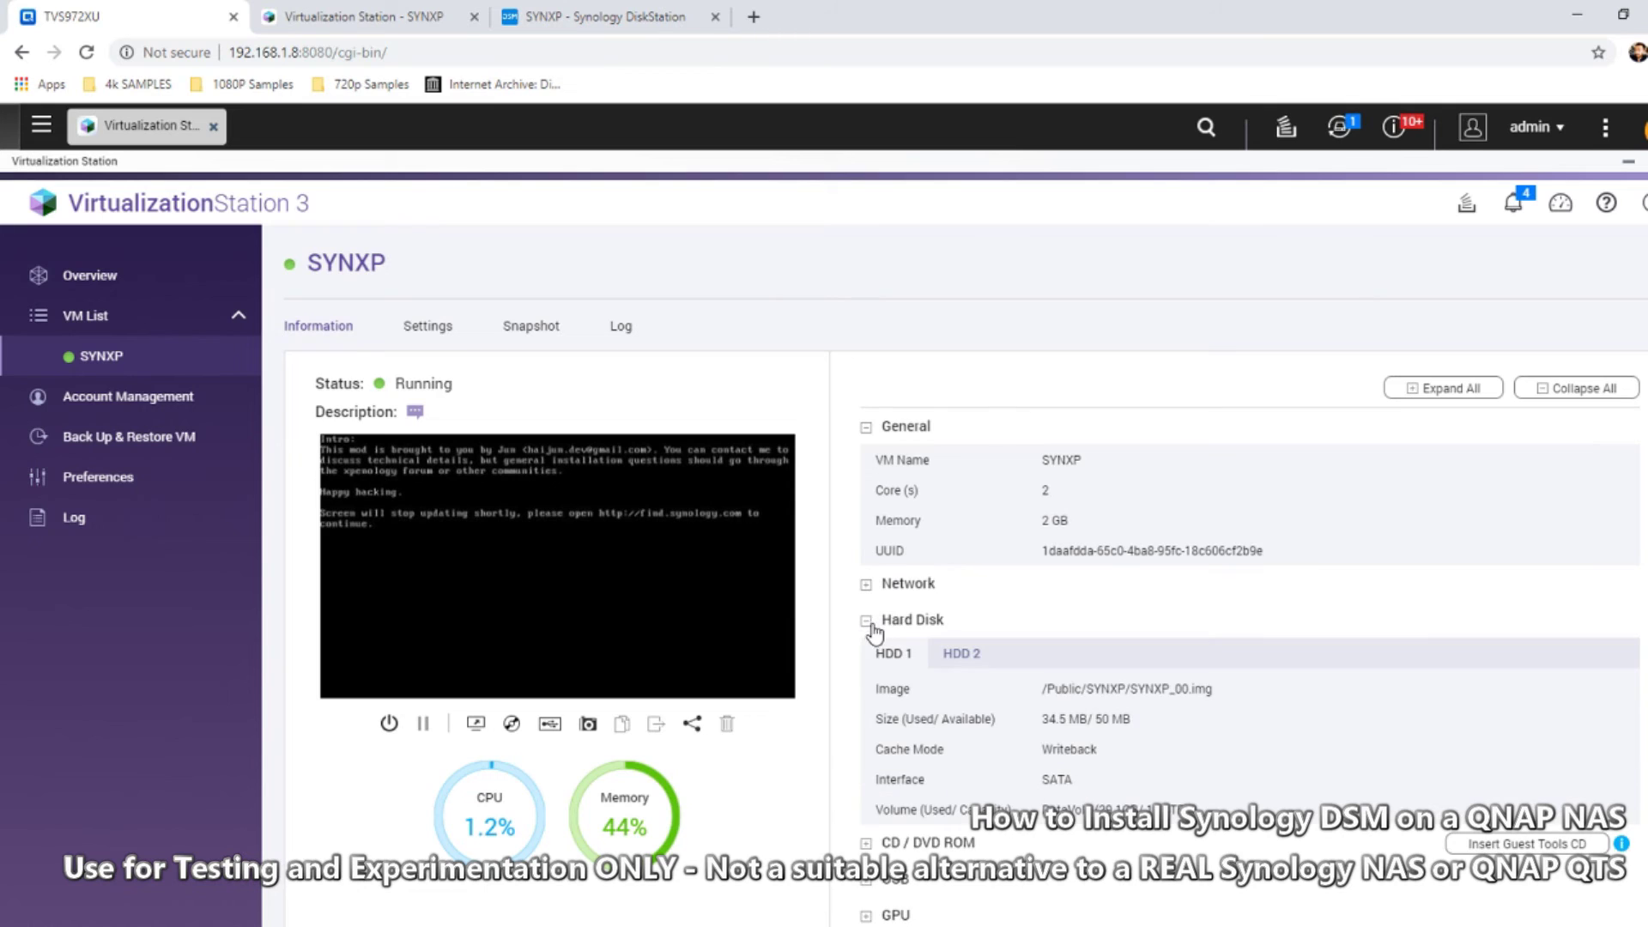
pyautogui.click(882, 586)
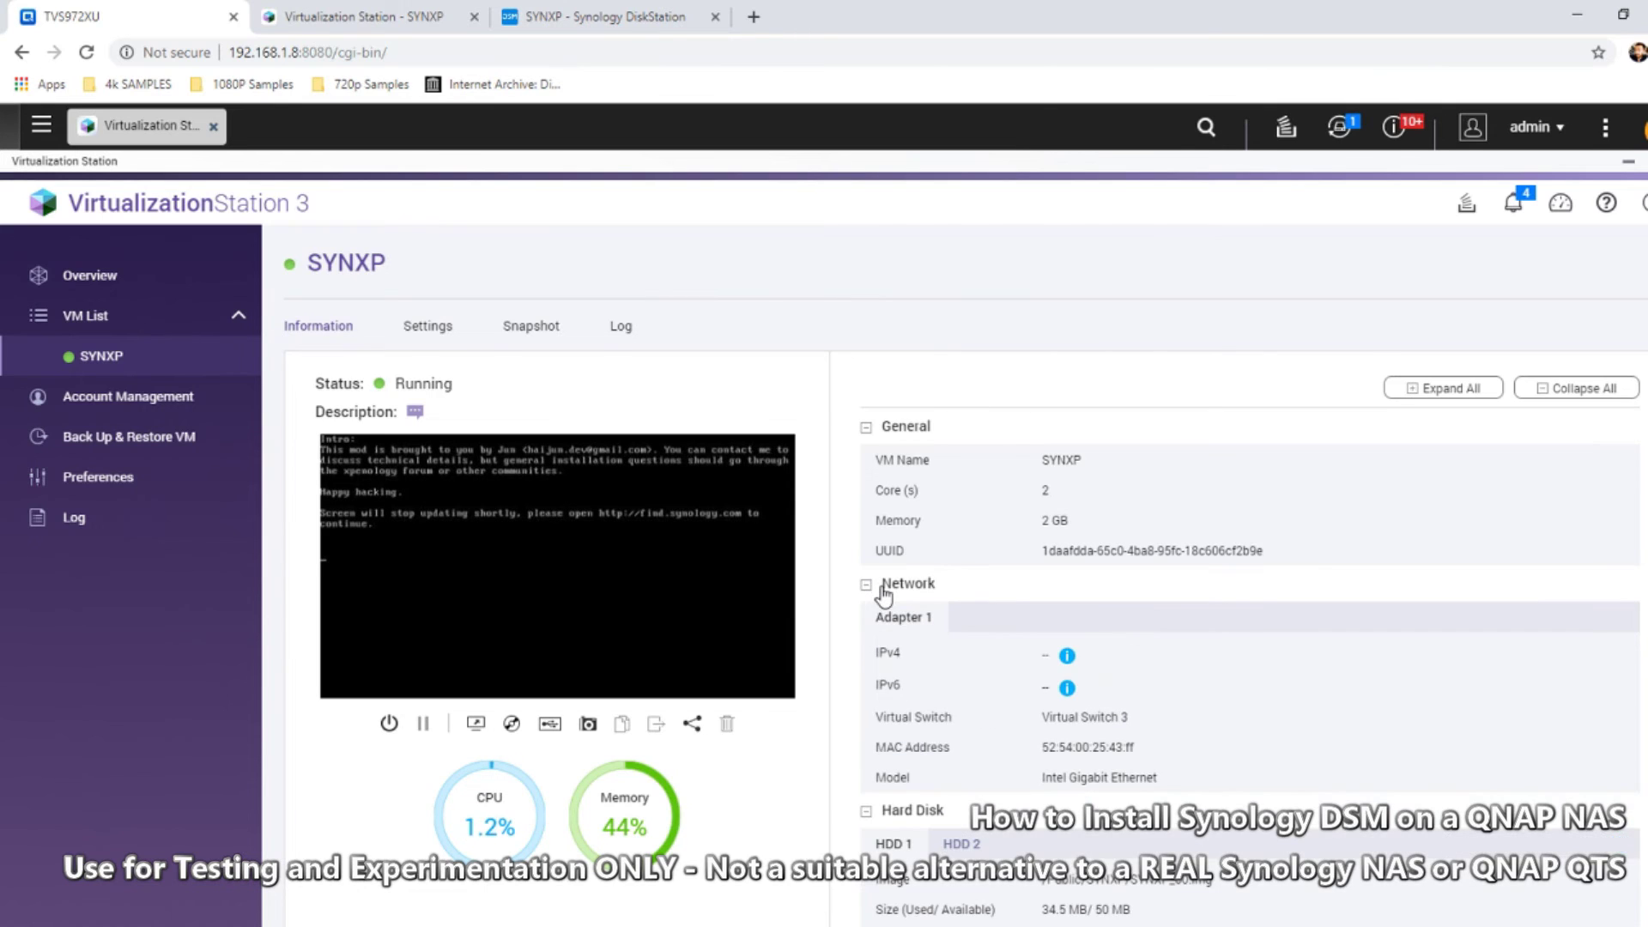
pyautogui.scroll(-3, 893, 687)
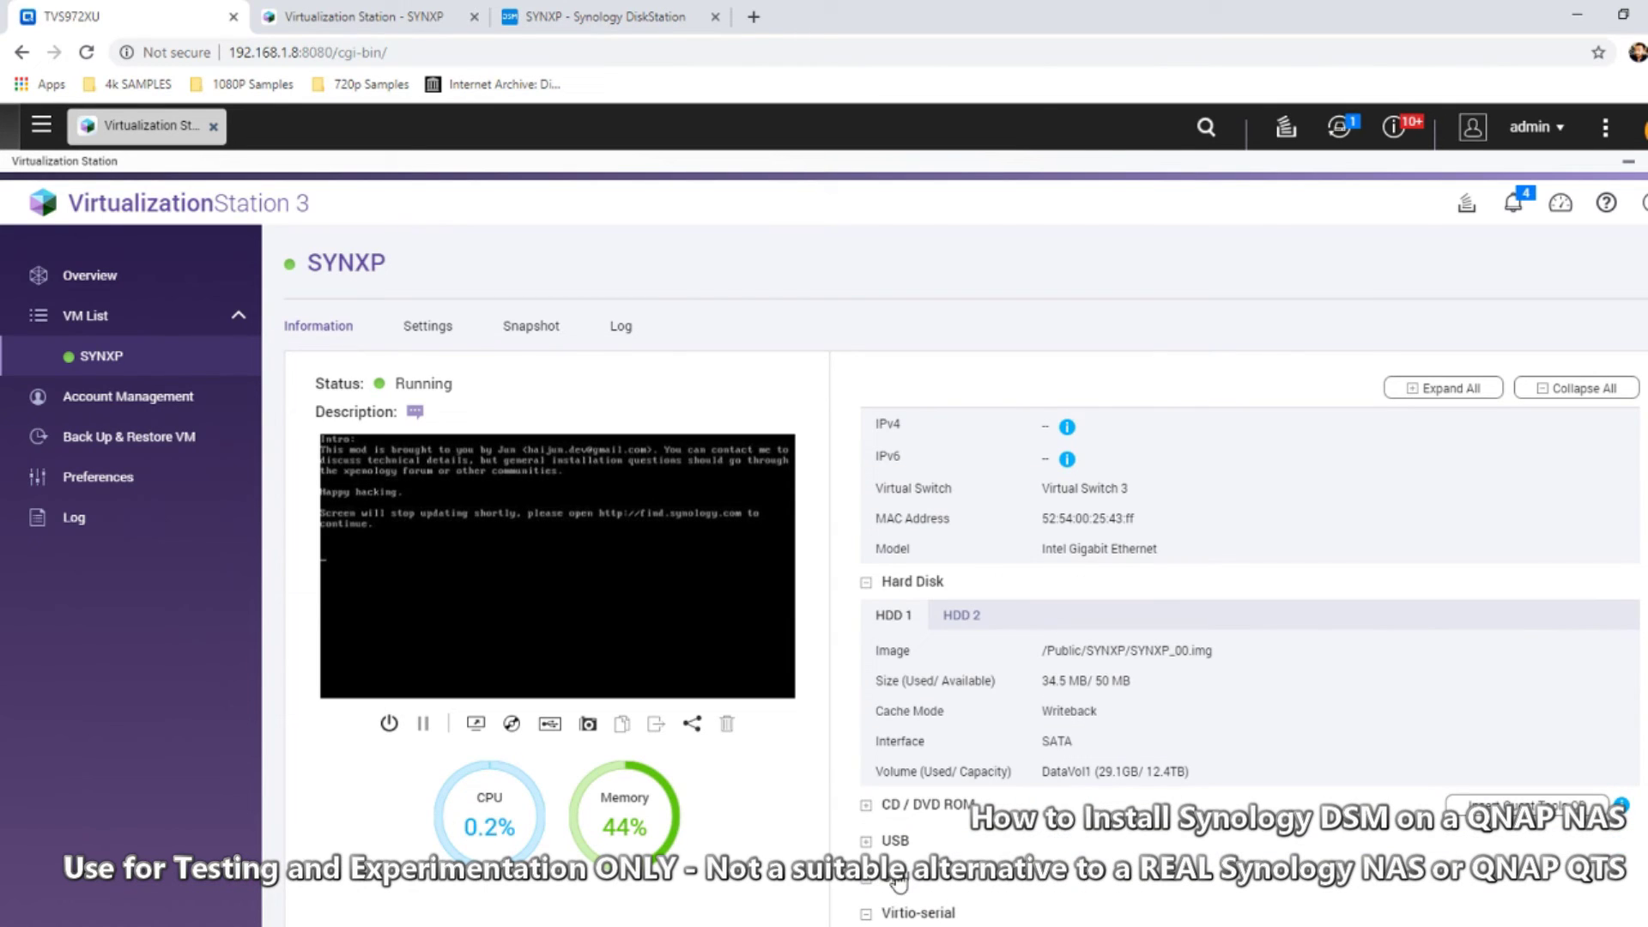
pyautogui.click(866, 879)
pyautogui.scroll(-1, 966, 704)
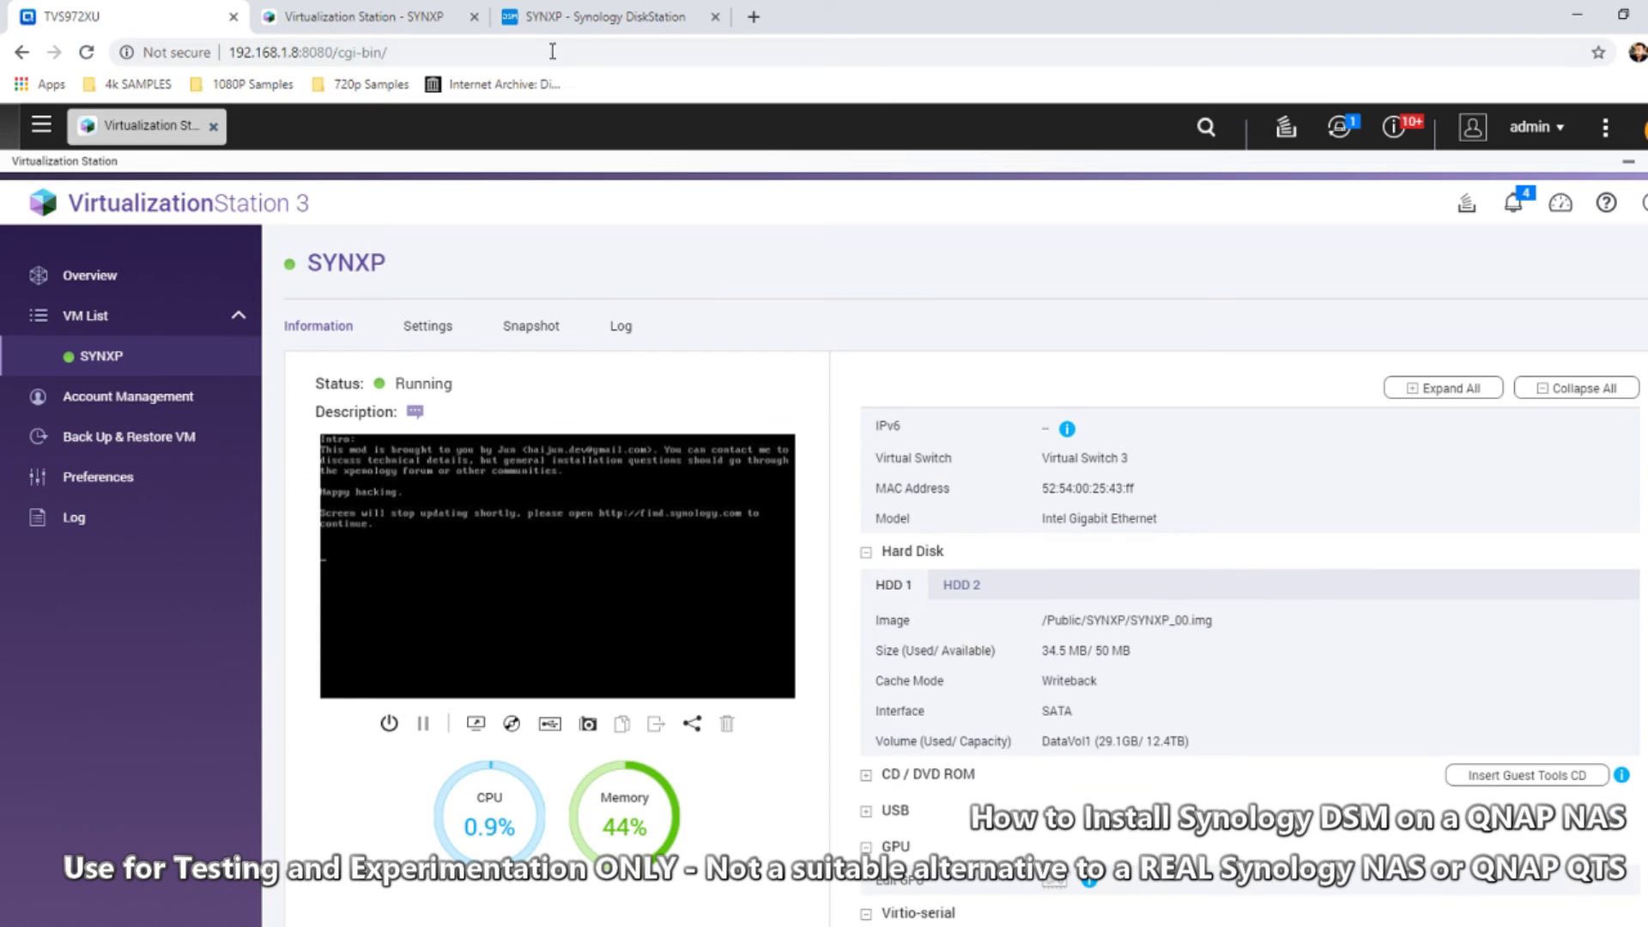
pyautogui.click(554, 562)
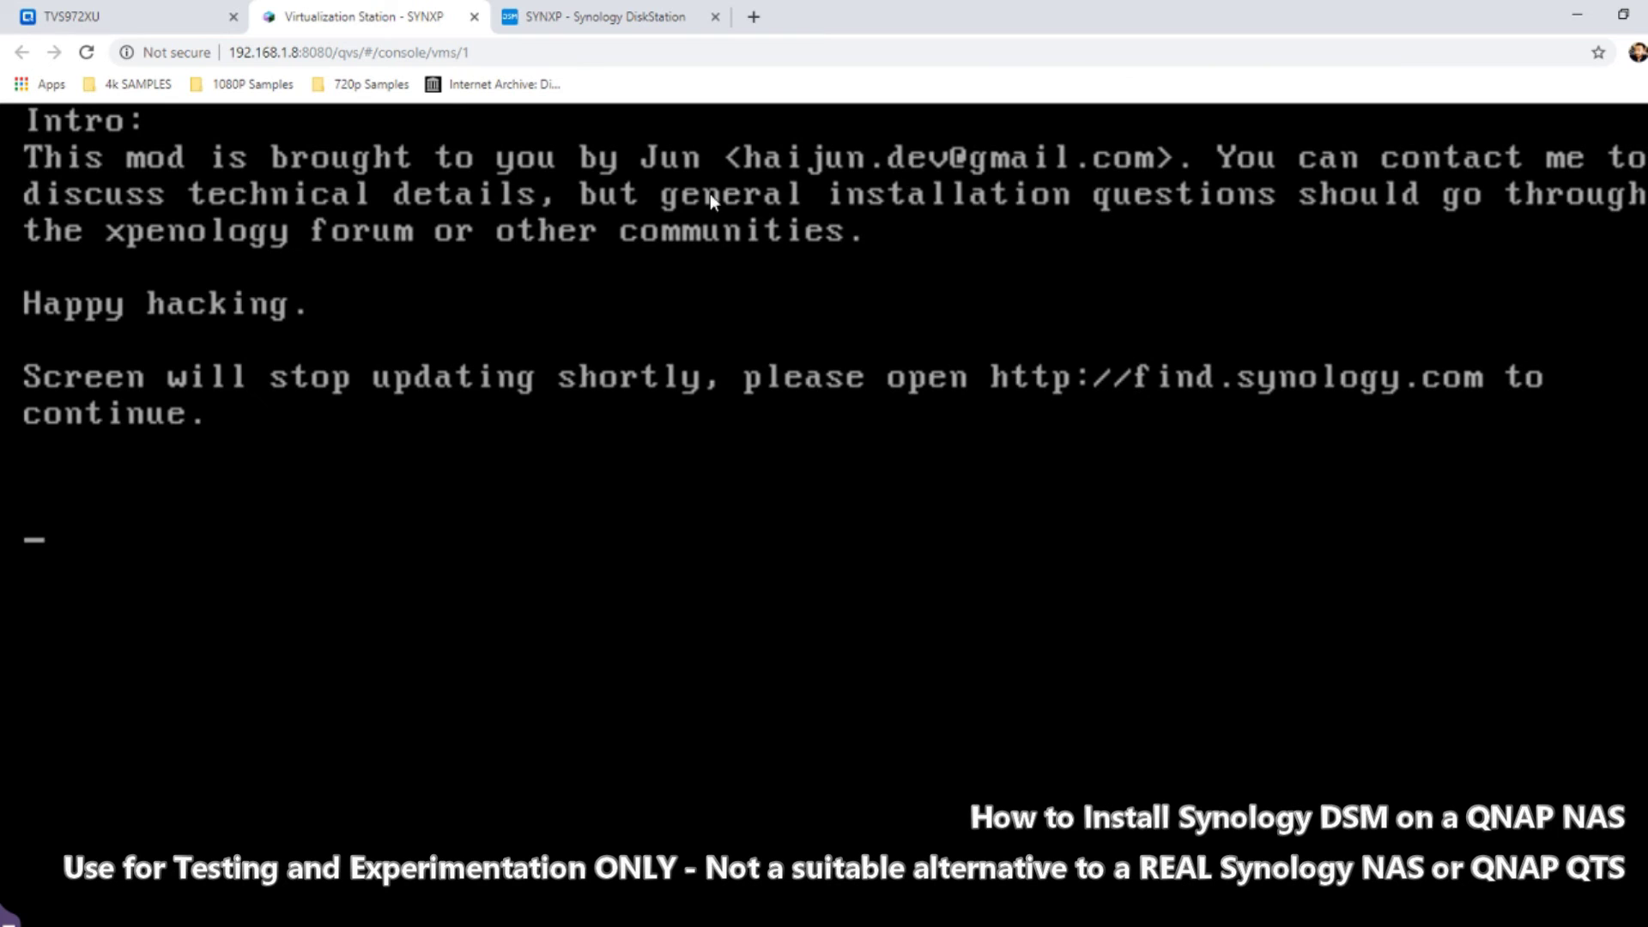
pyautogui.click(661, 10)
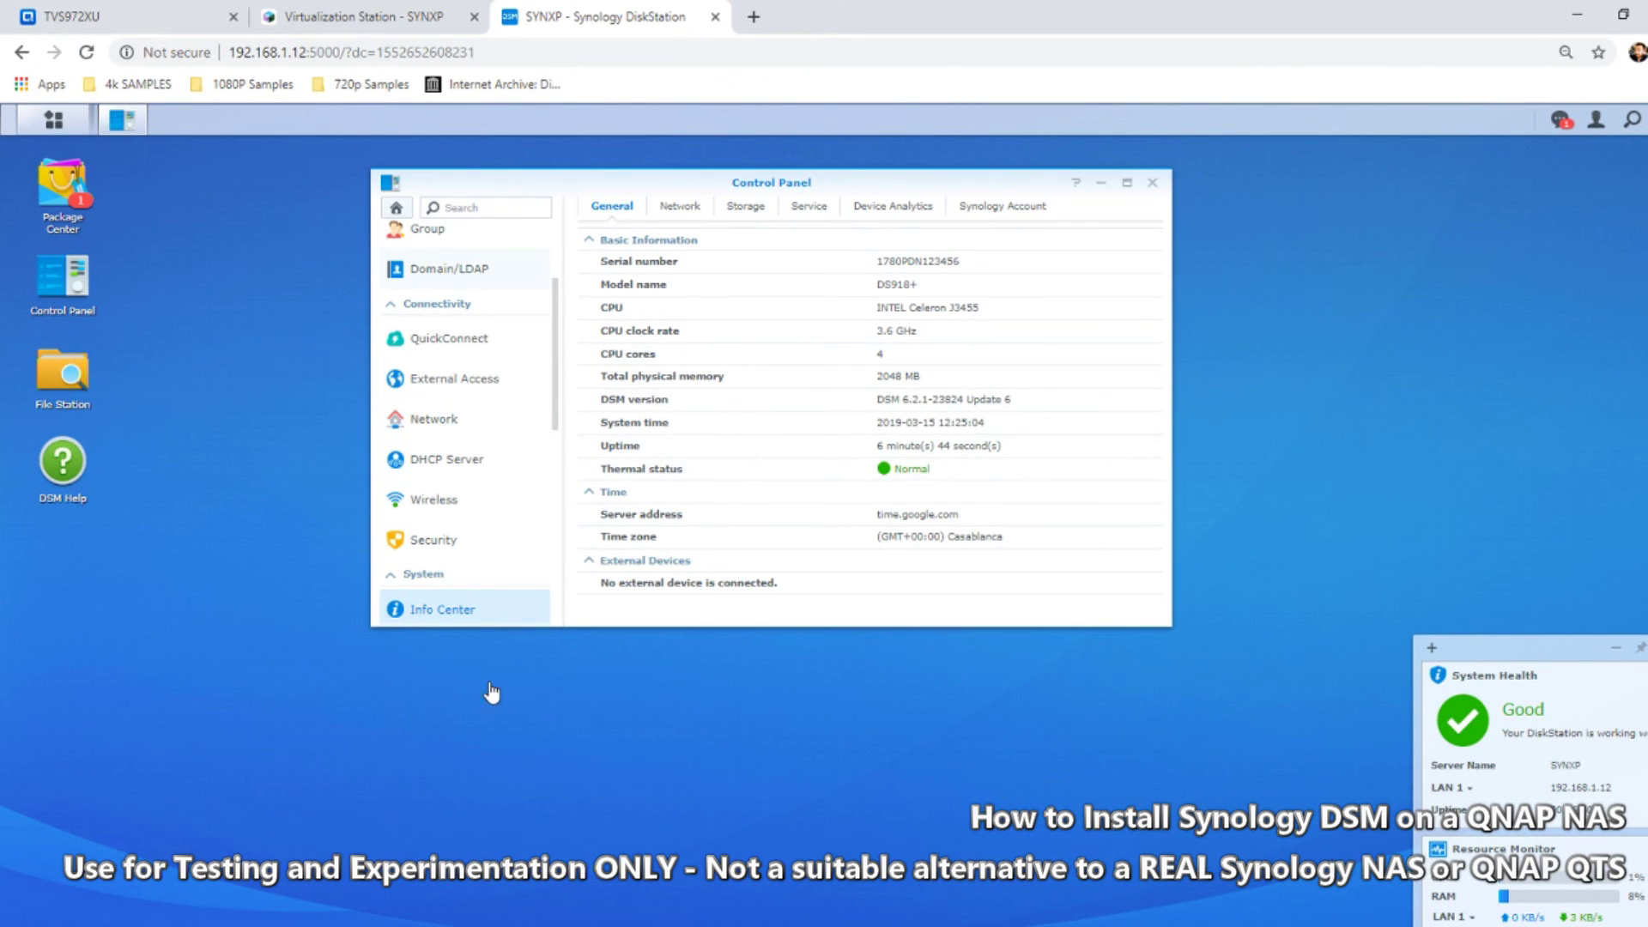
# Open DS1019PLUS from Synology Assistant in a new browser tab, then return to SYNXP
pyautogui.hotkey('alt', 'Tab')
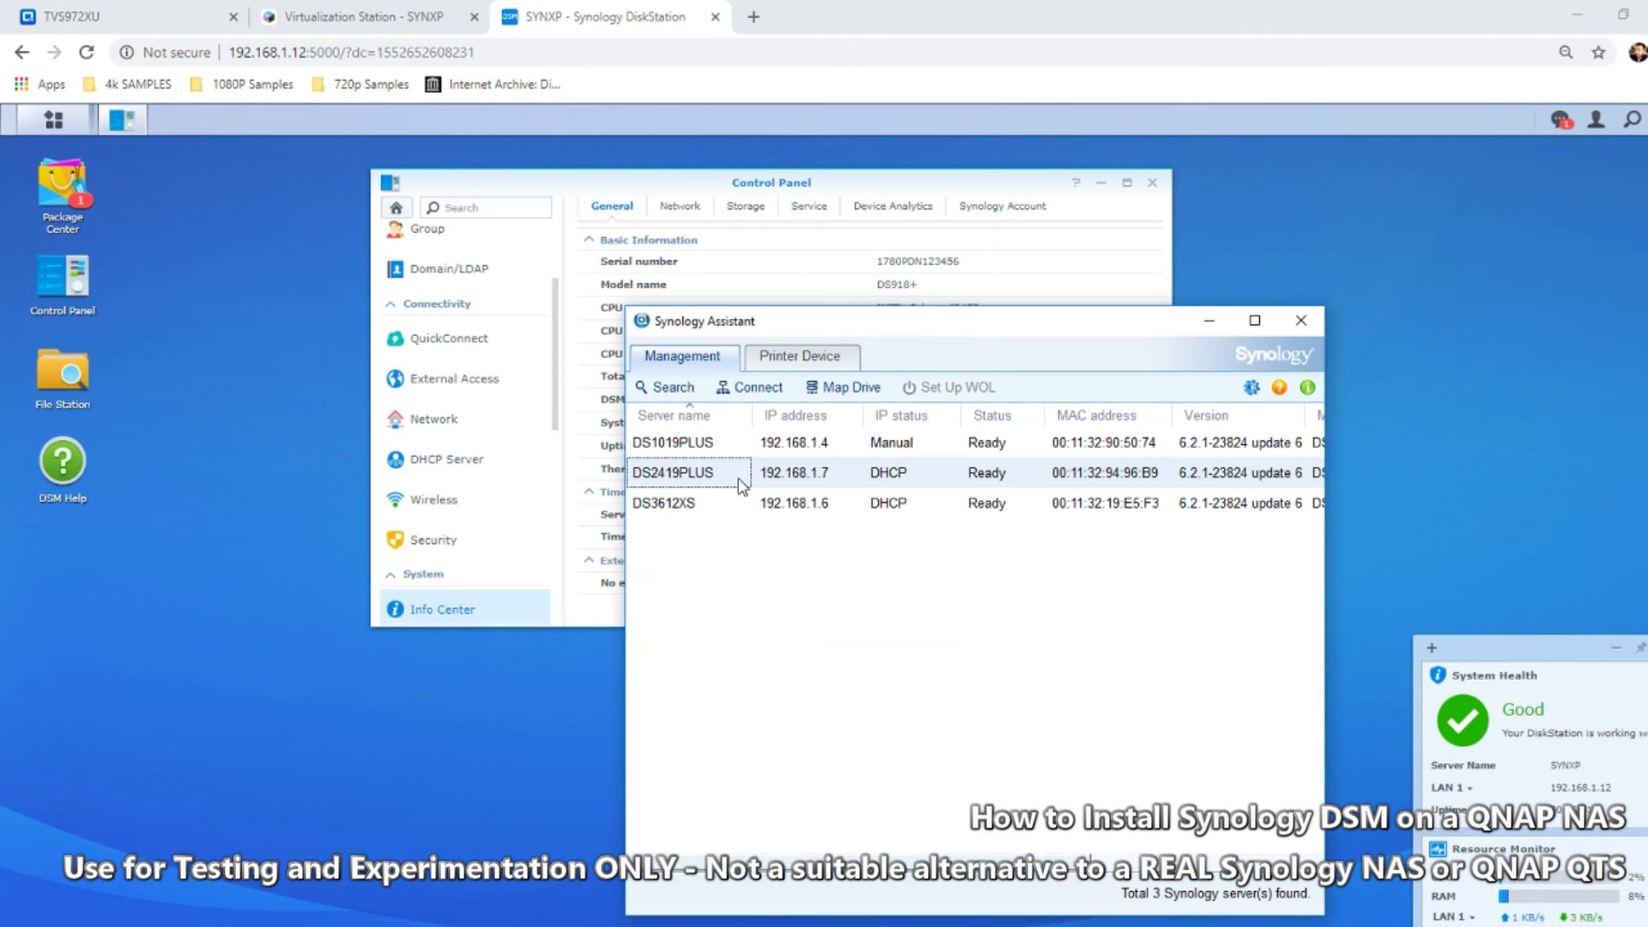
pyautogui.click(684, 452)
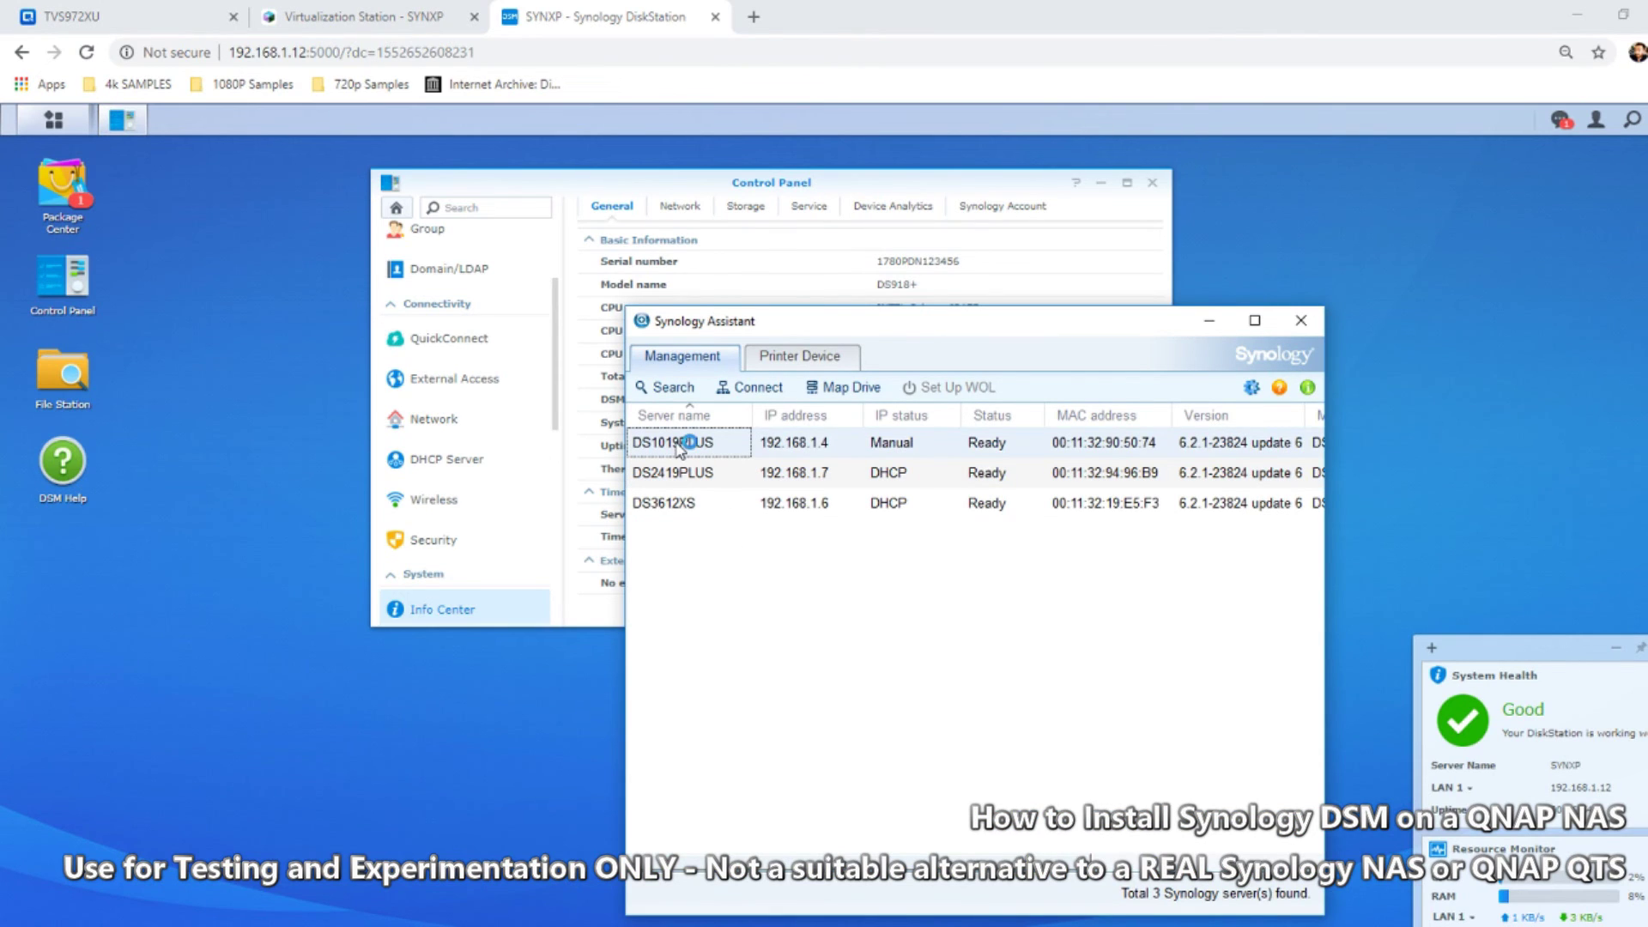
pyautogui.doubleClick(687, 442)
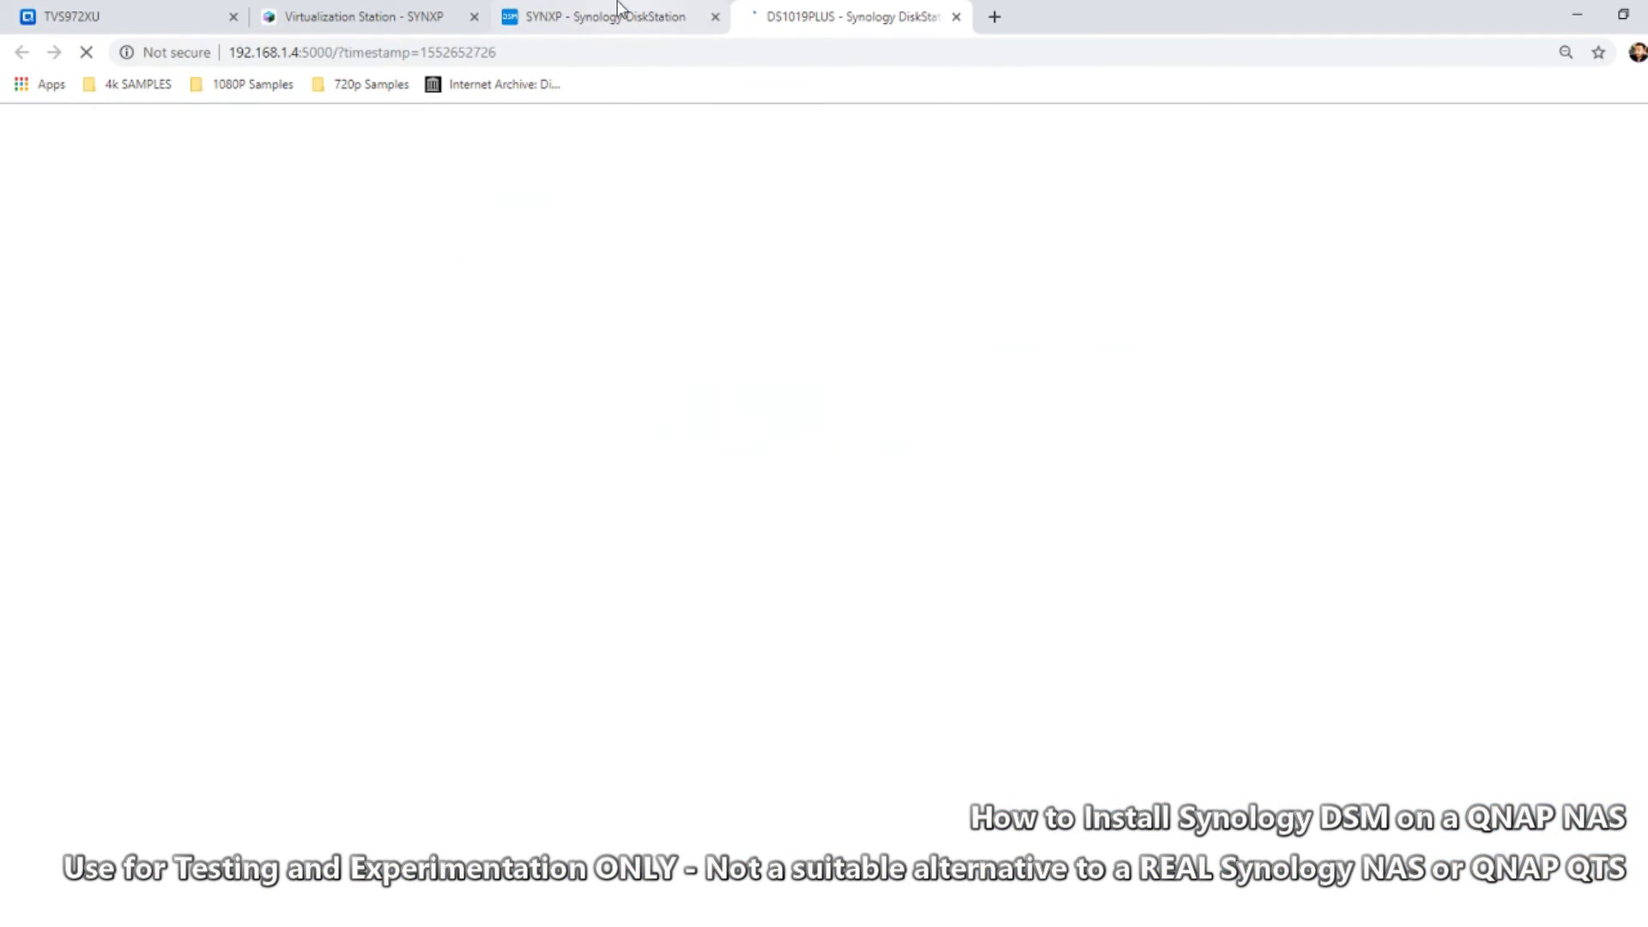
pyautogui.click(571, 13)
pyautogui.click(867, 12)
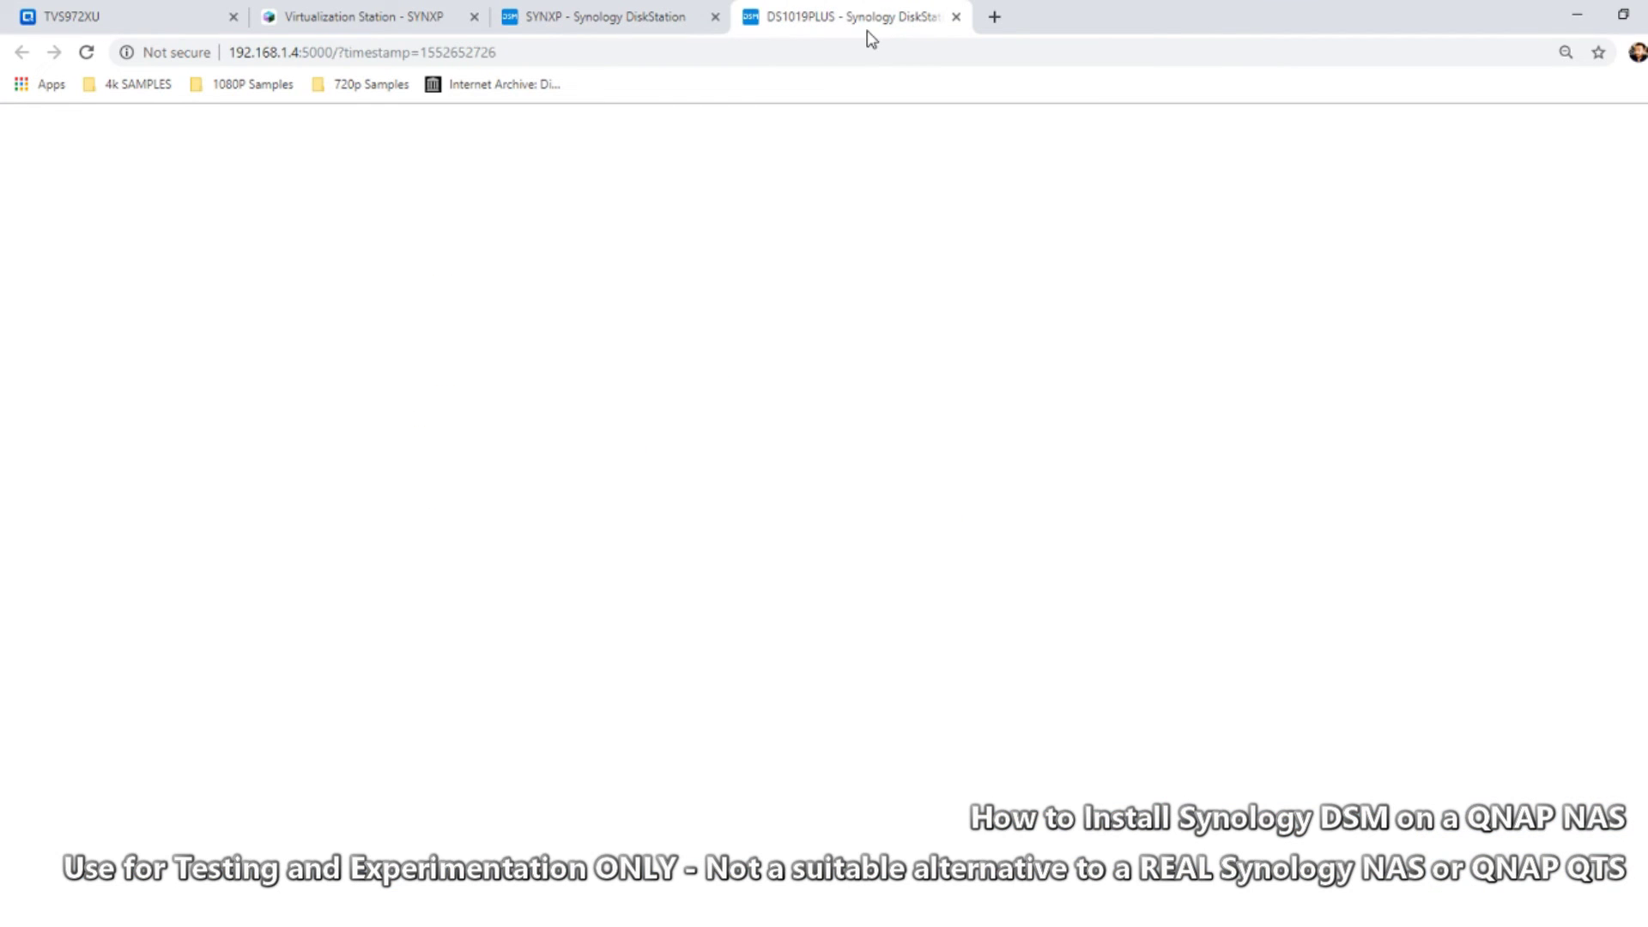
pyautogui.click(584, 14)
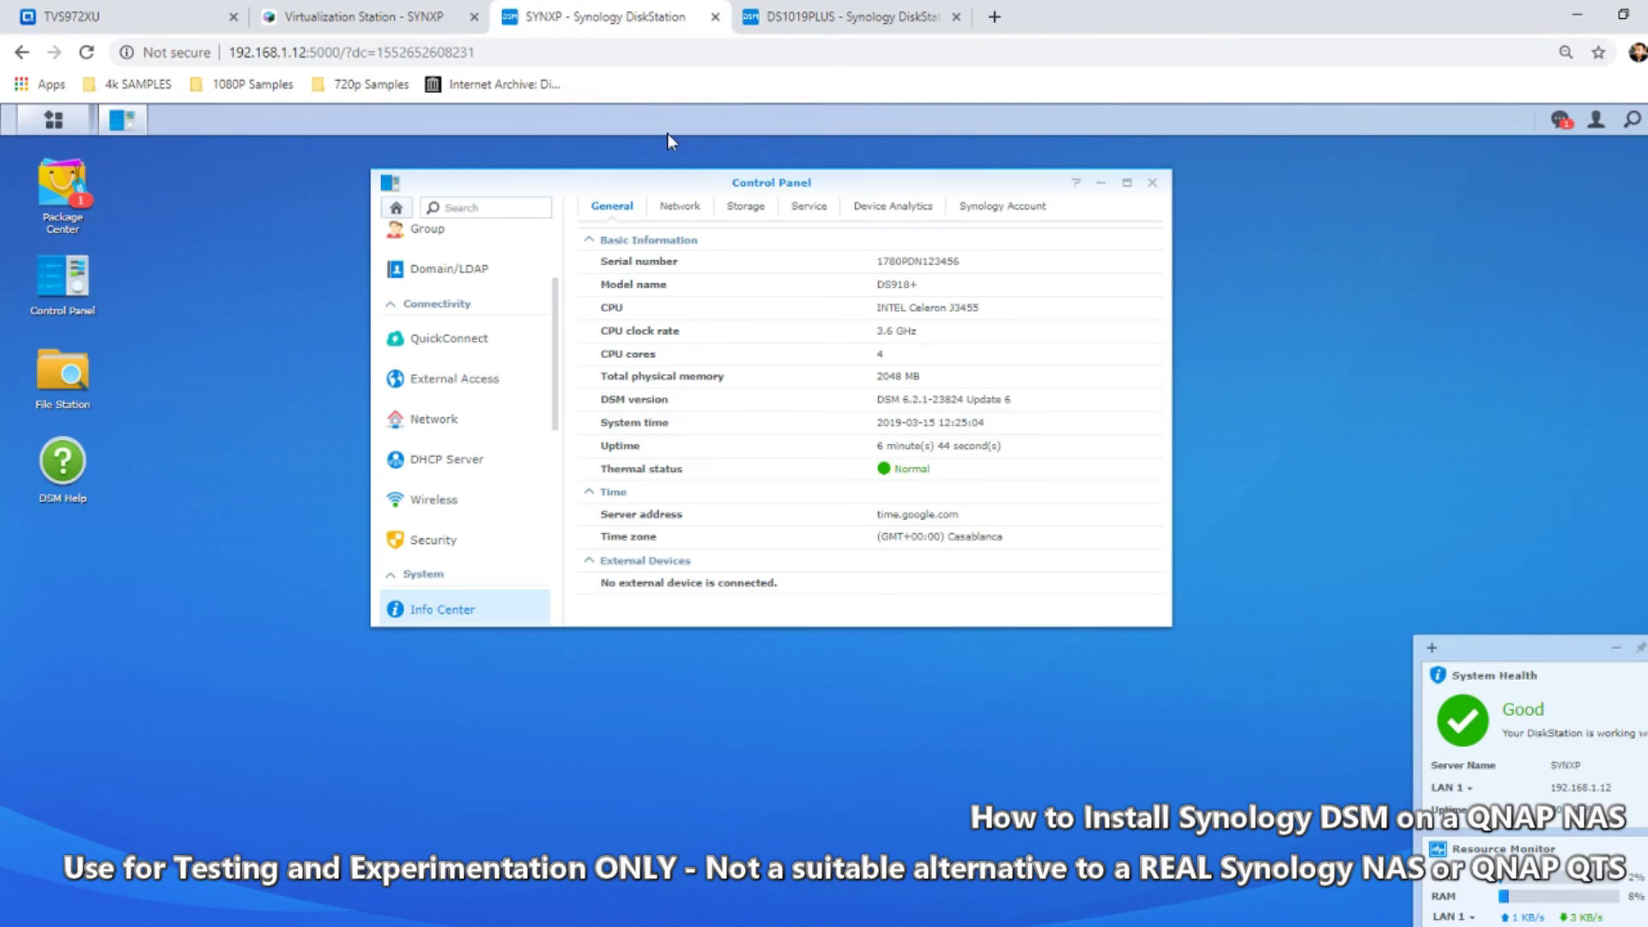
# Close Control Panel, launch Package Center, and accept its Terms of Service and privacy statement
pyautogui.click(1152, 182)
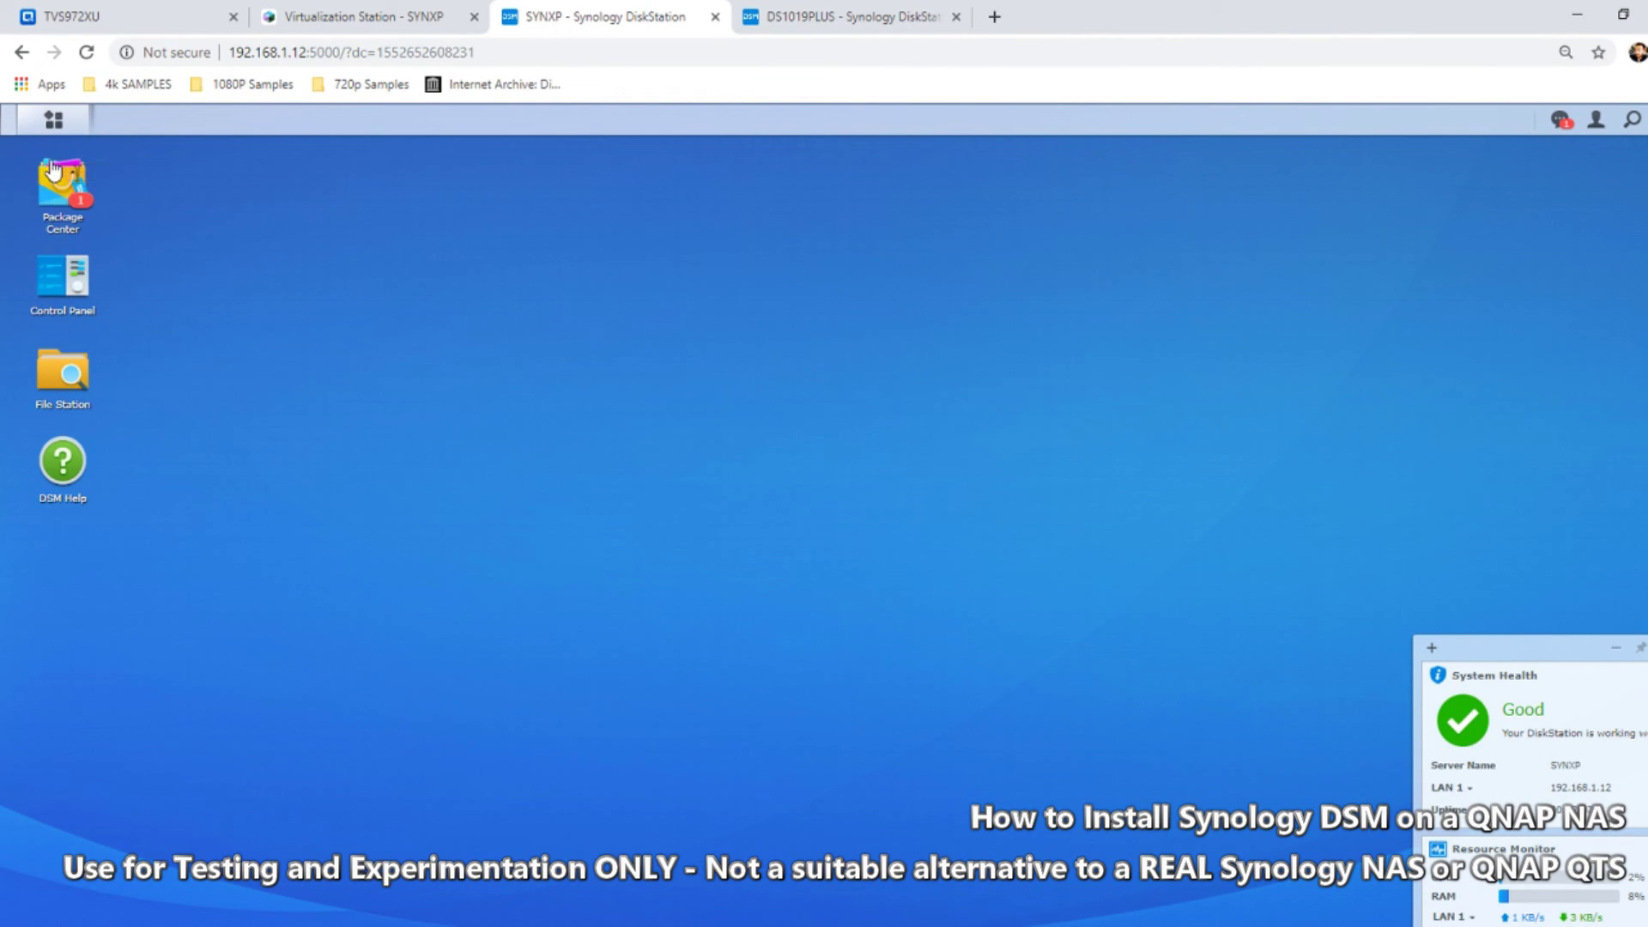
pyautogui.click(69, 191)
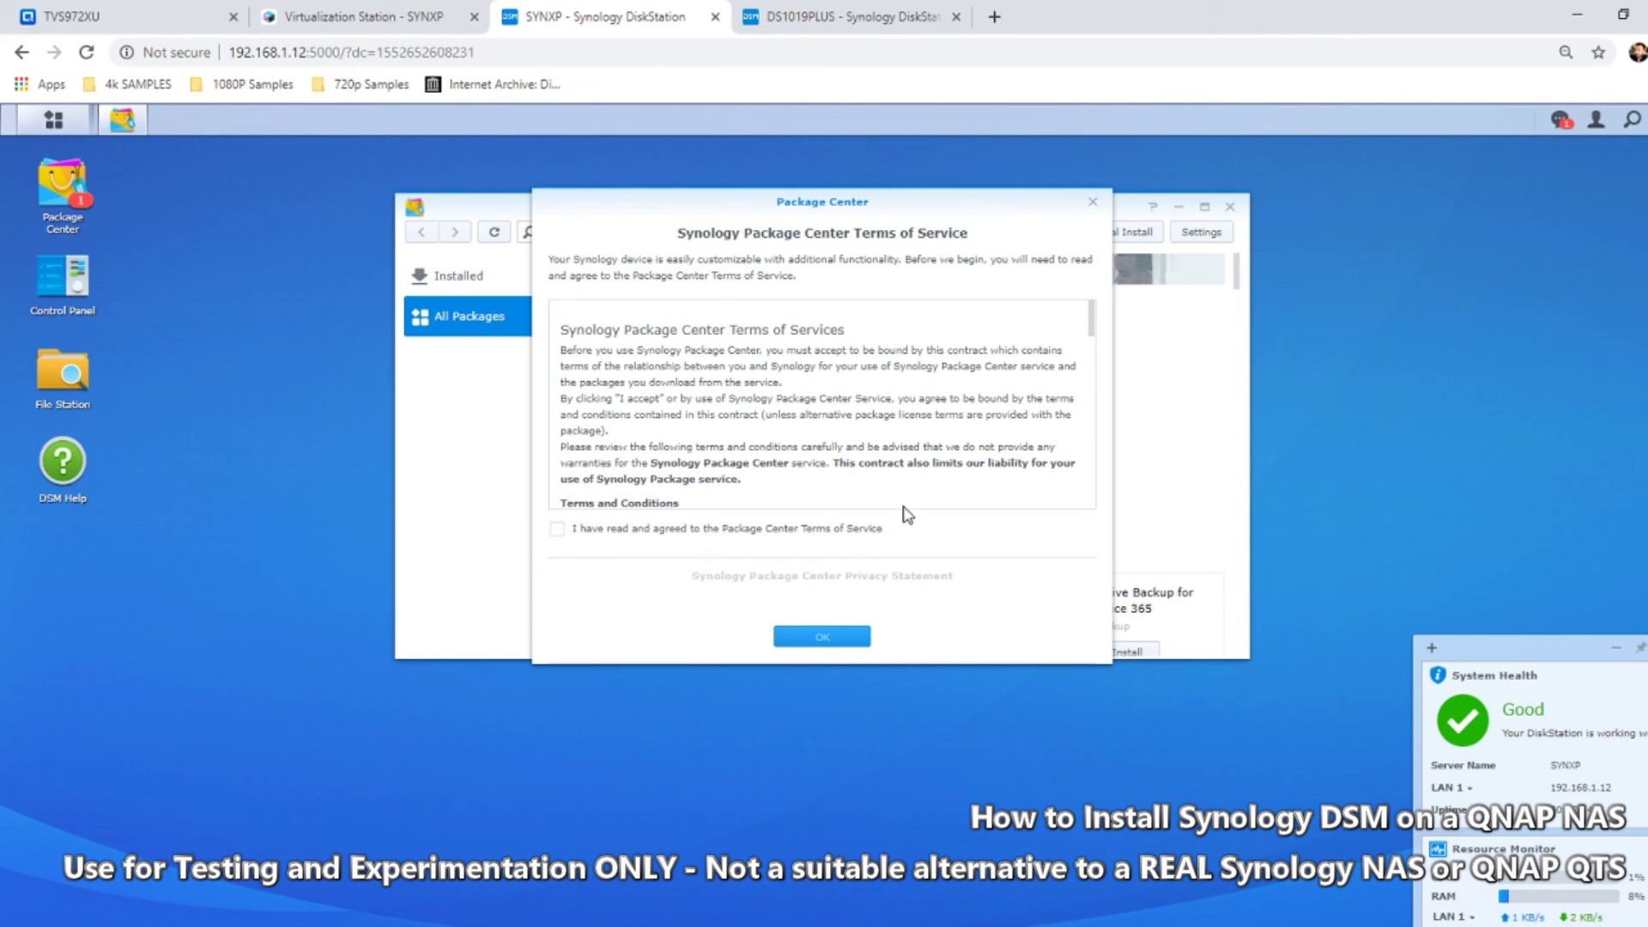
pyautogui.scroll(-3, 807, 443)
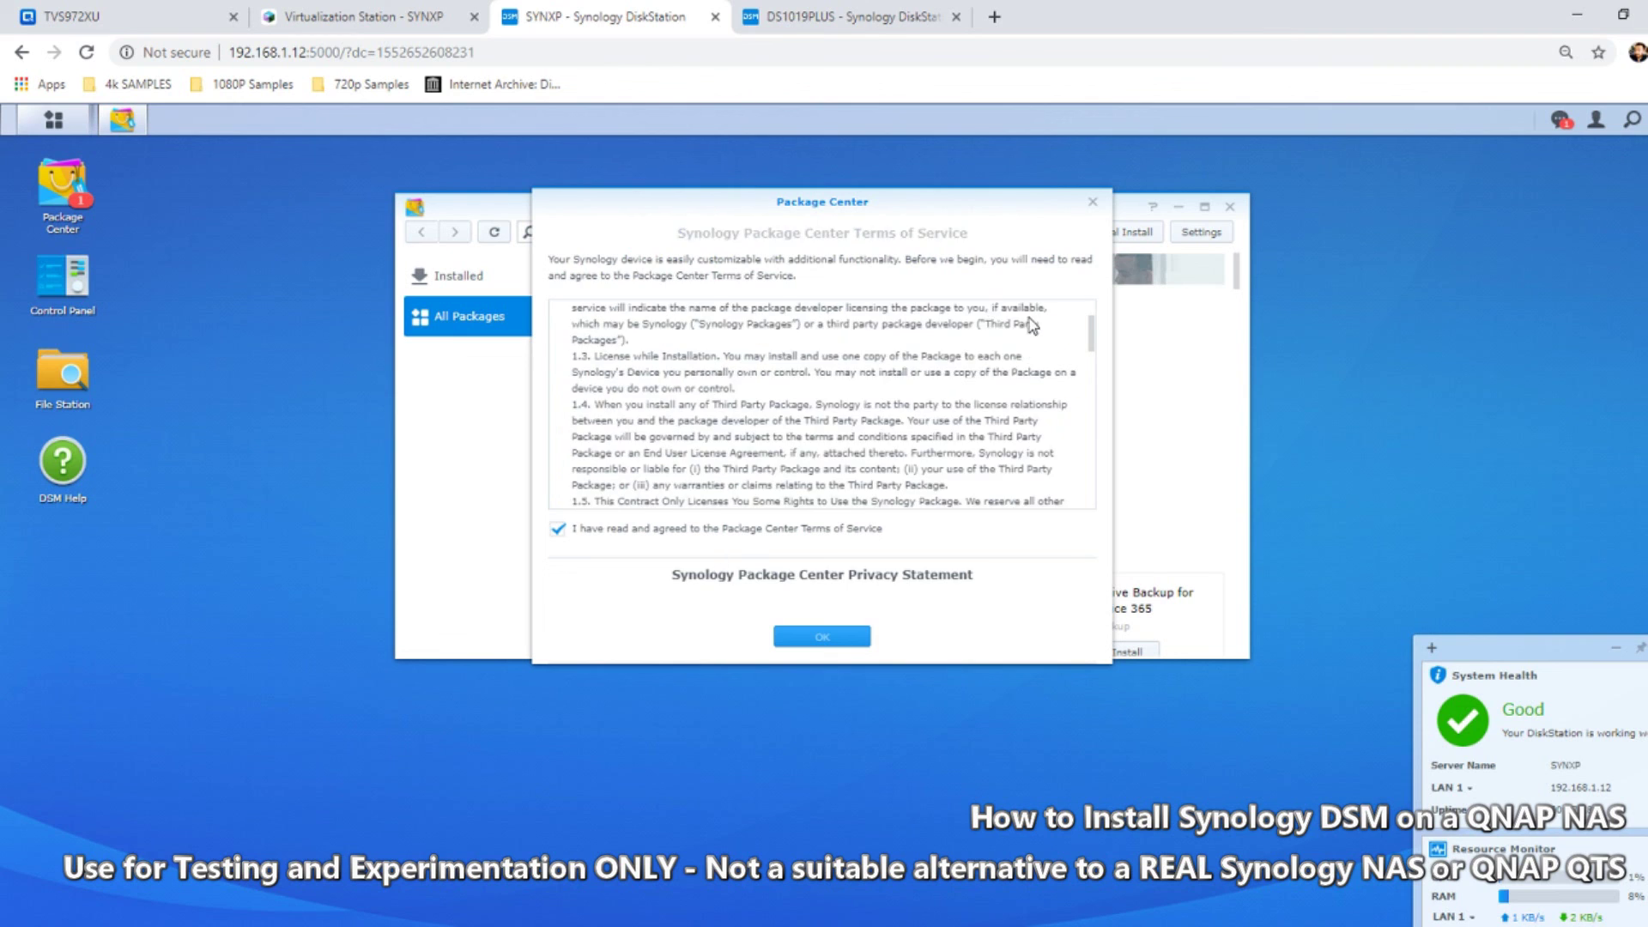
pyautogui.click(557, 528)
pyautogui.click(557, 581)
pyautogui.click(807, 637)
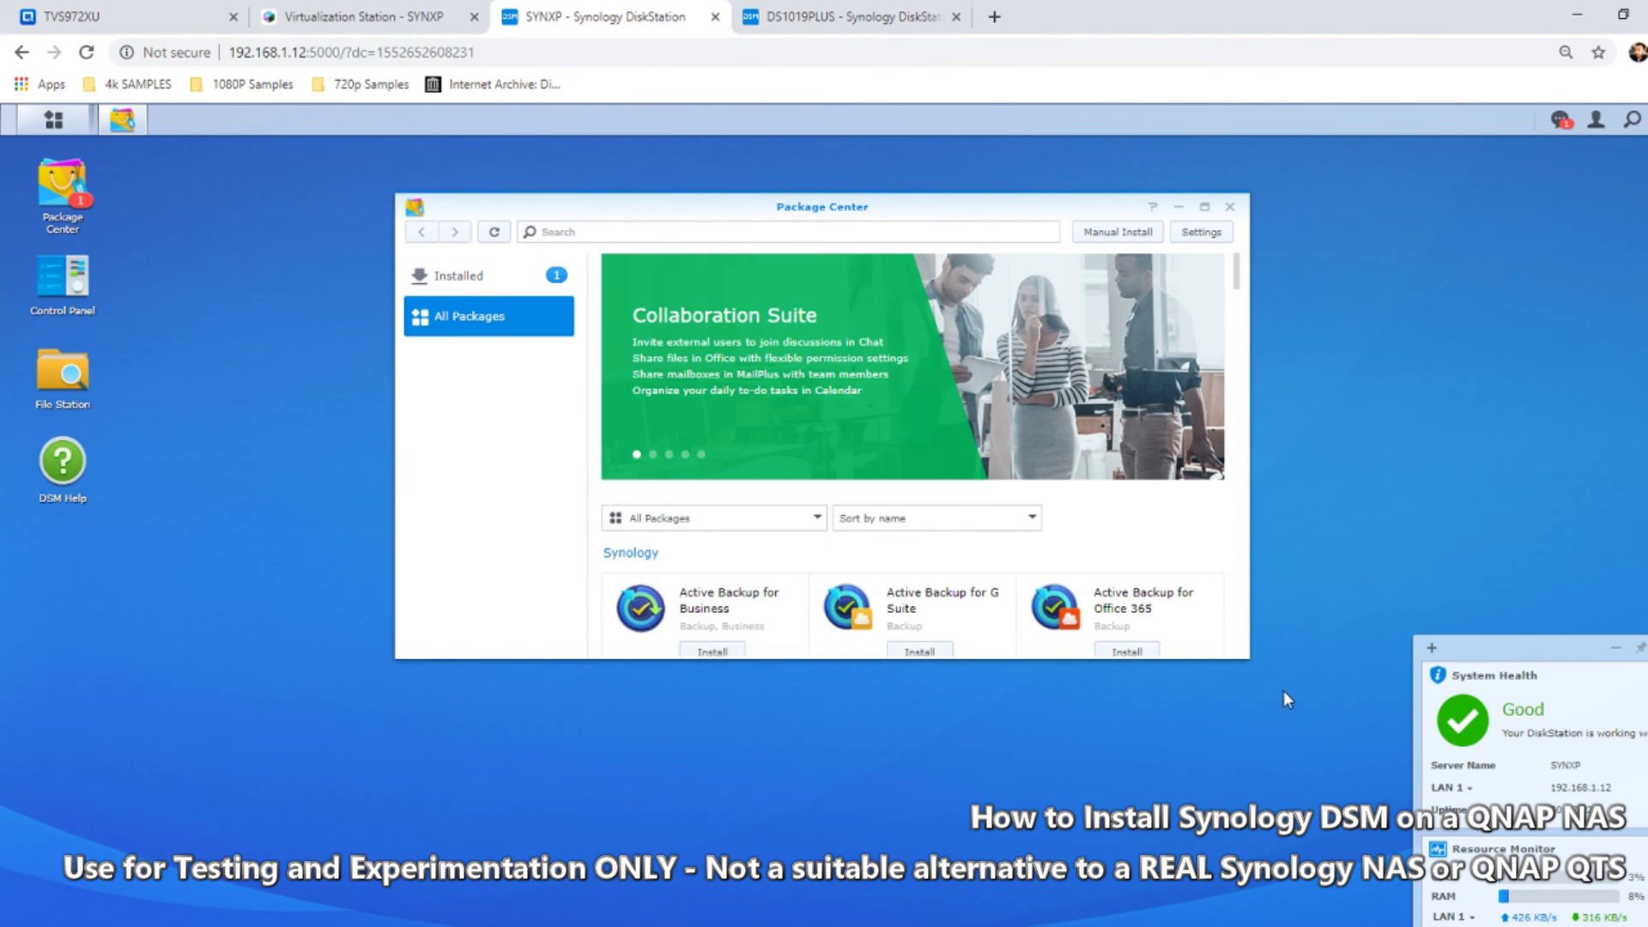
pyautogui.scroll(-3, 1236, 646)
# Enlarge Package Center, glance at notifications, and bring up the DSM main applications menu
pyautogui.moveTo(1242, 652); pyautogui.dragTo(1354, 884)
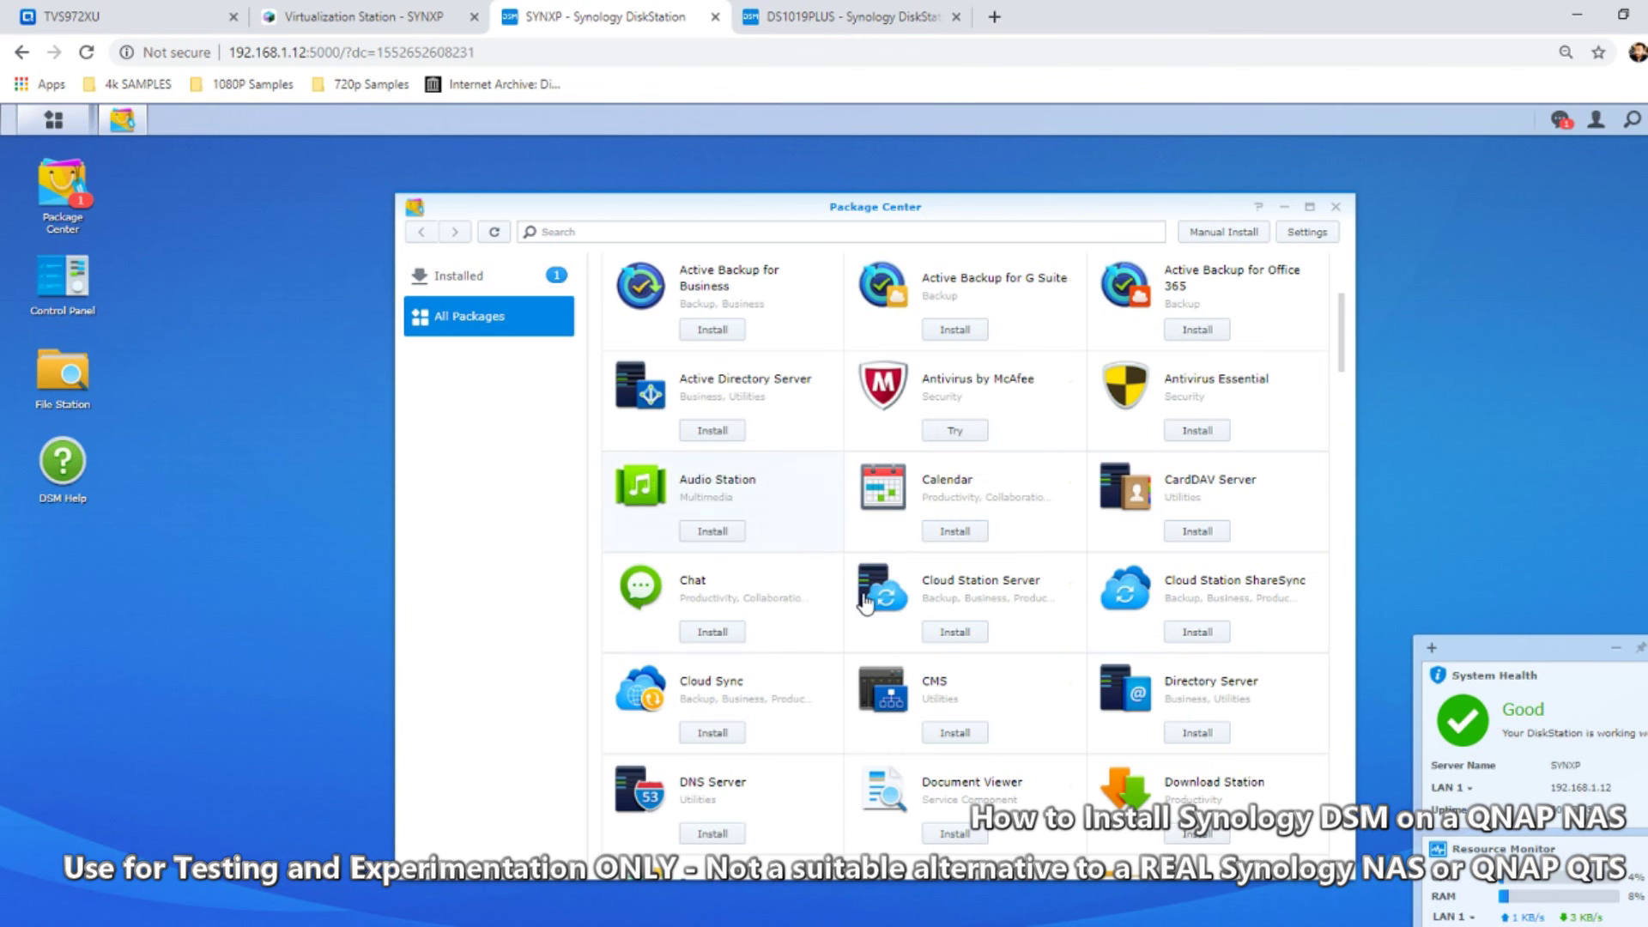
pyautogui.scroll(-5, 901, 601)
pyautogui.scroll(5, 901, 601)
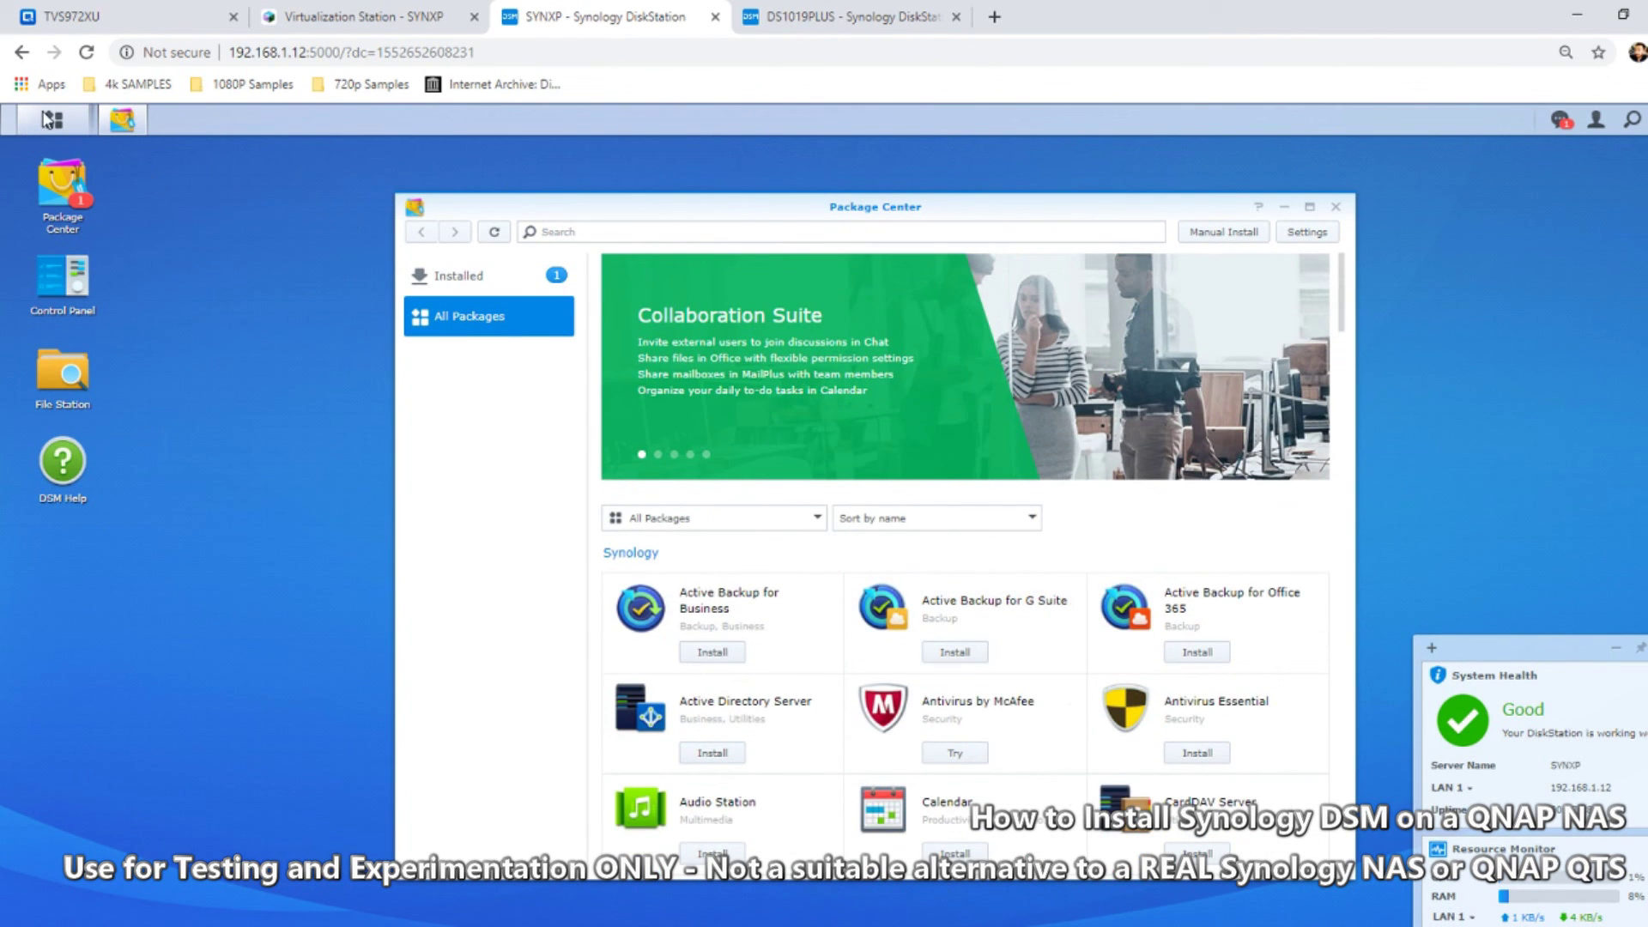
pyautogui.click(1559, 121)
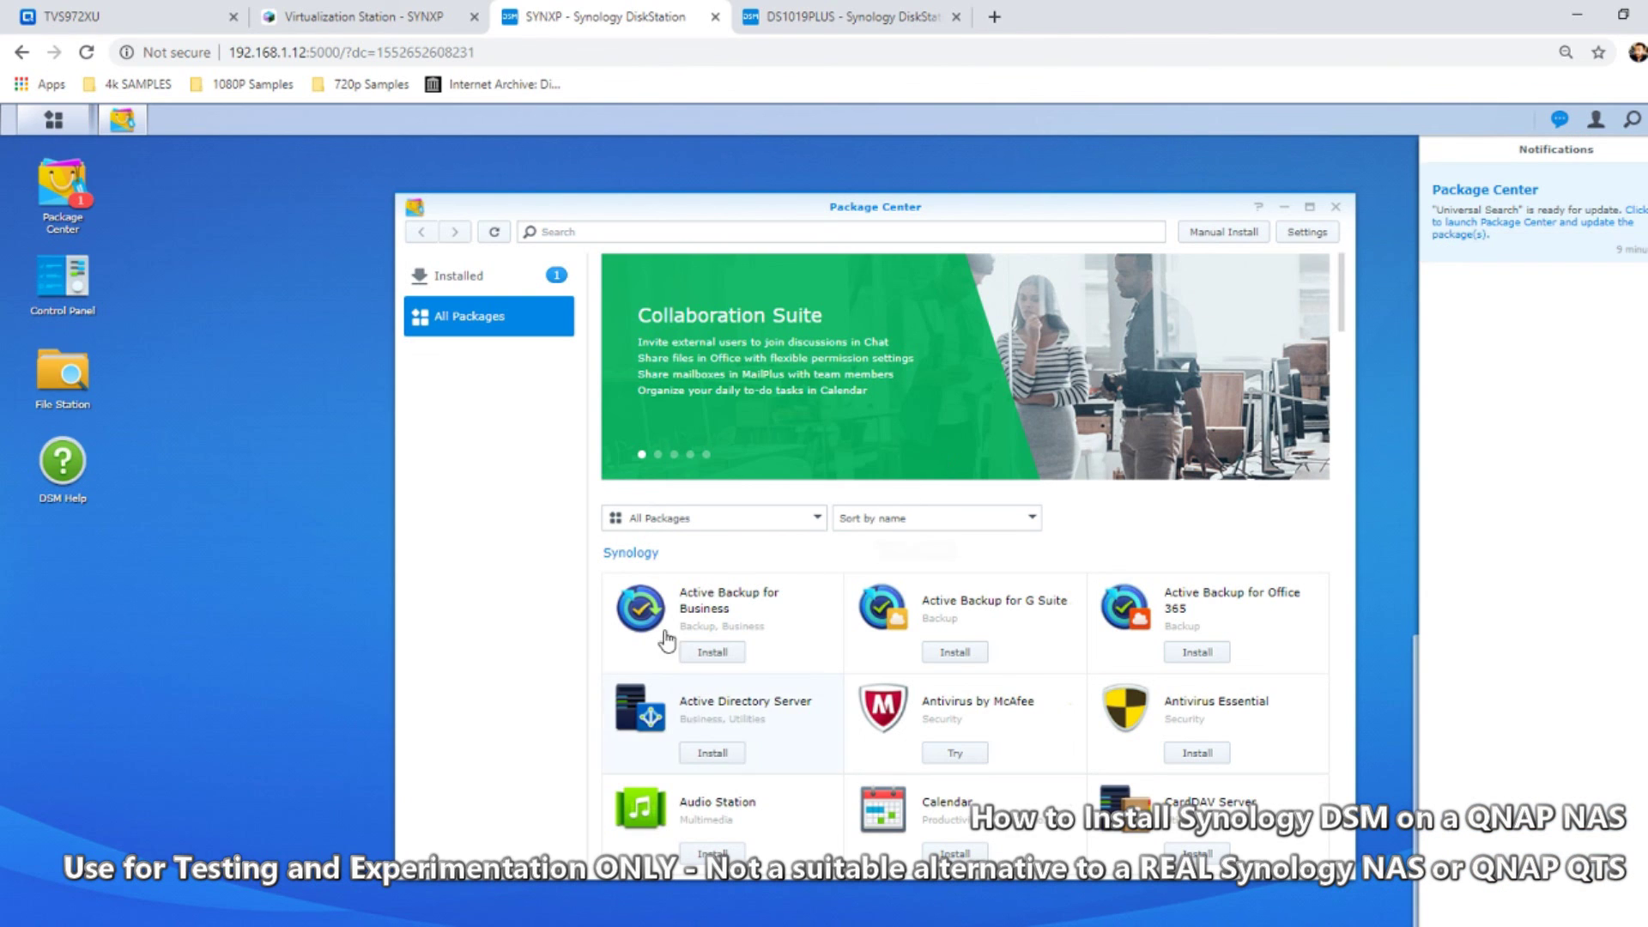
pyautogui.click(52, 121)
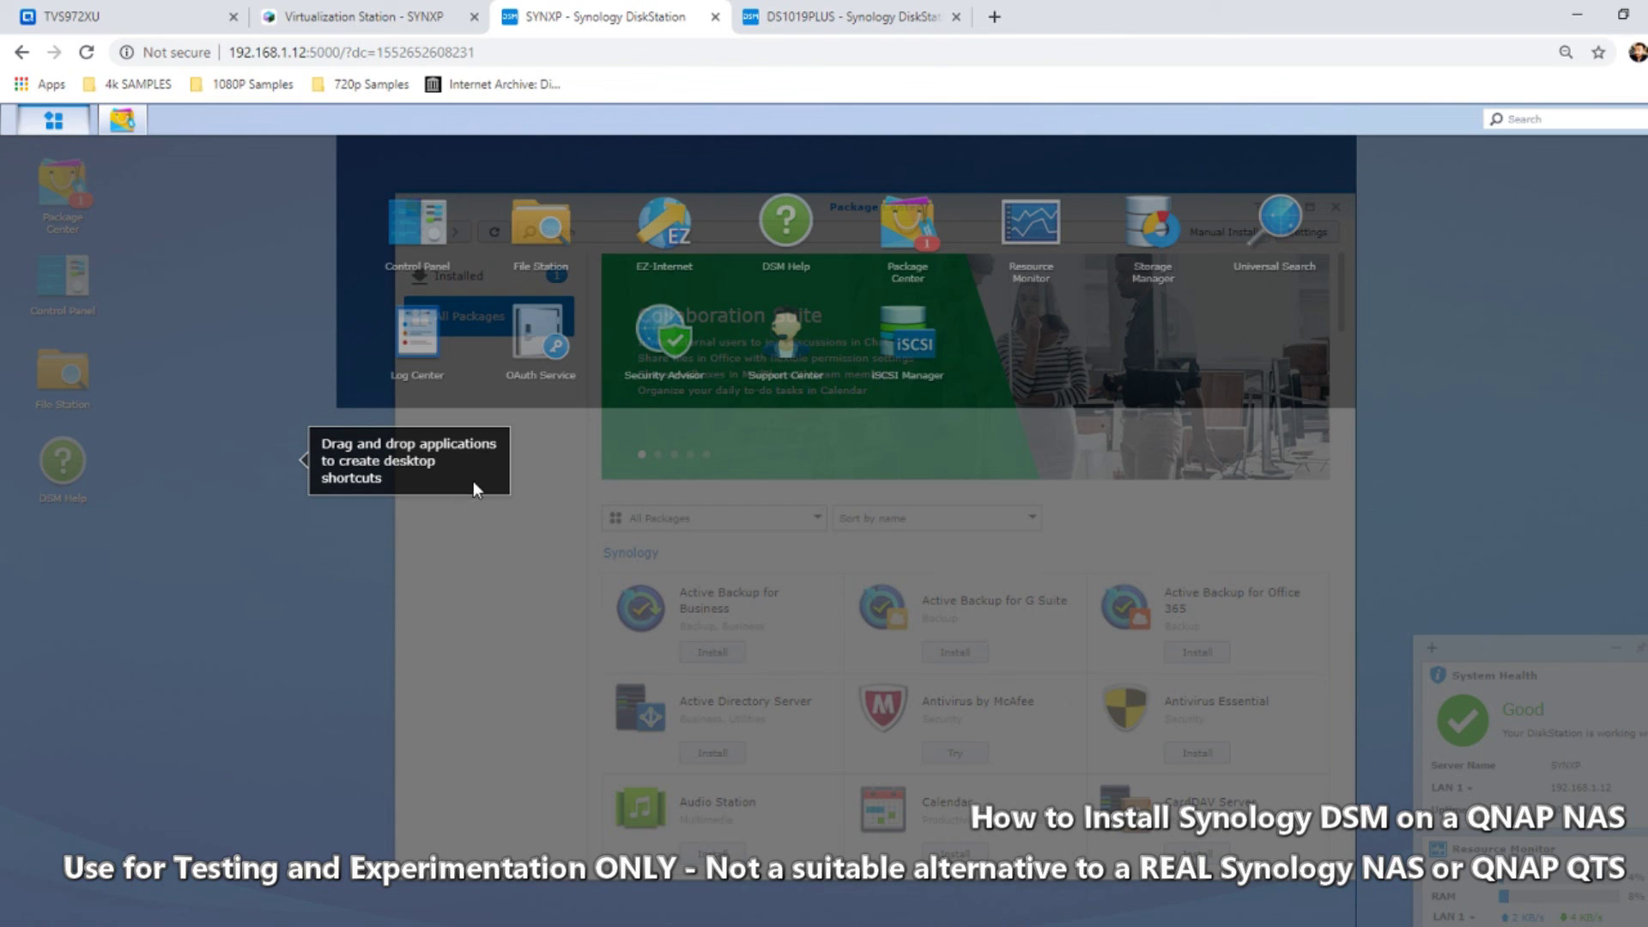
# Launch Storage Manager and Resource Monitor from the main applications menu
pyautogui.click(408, 560)
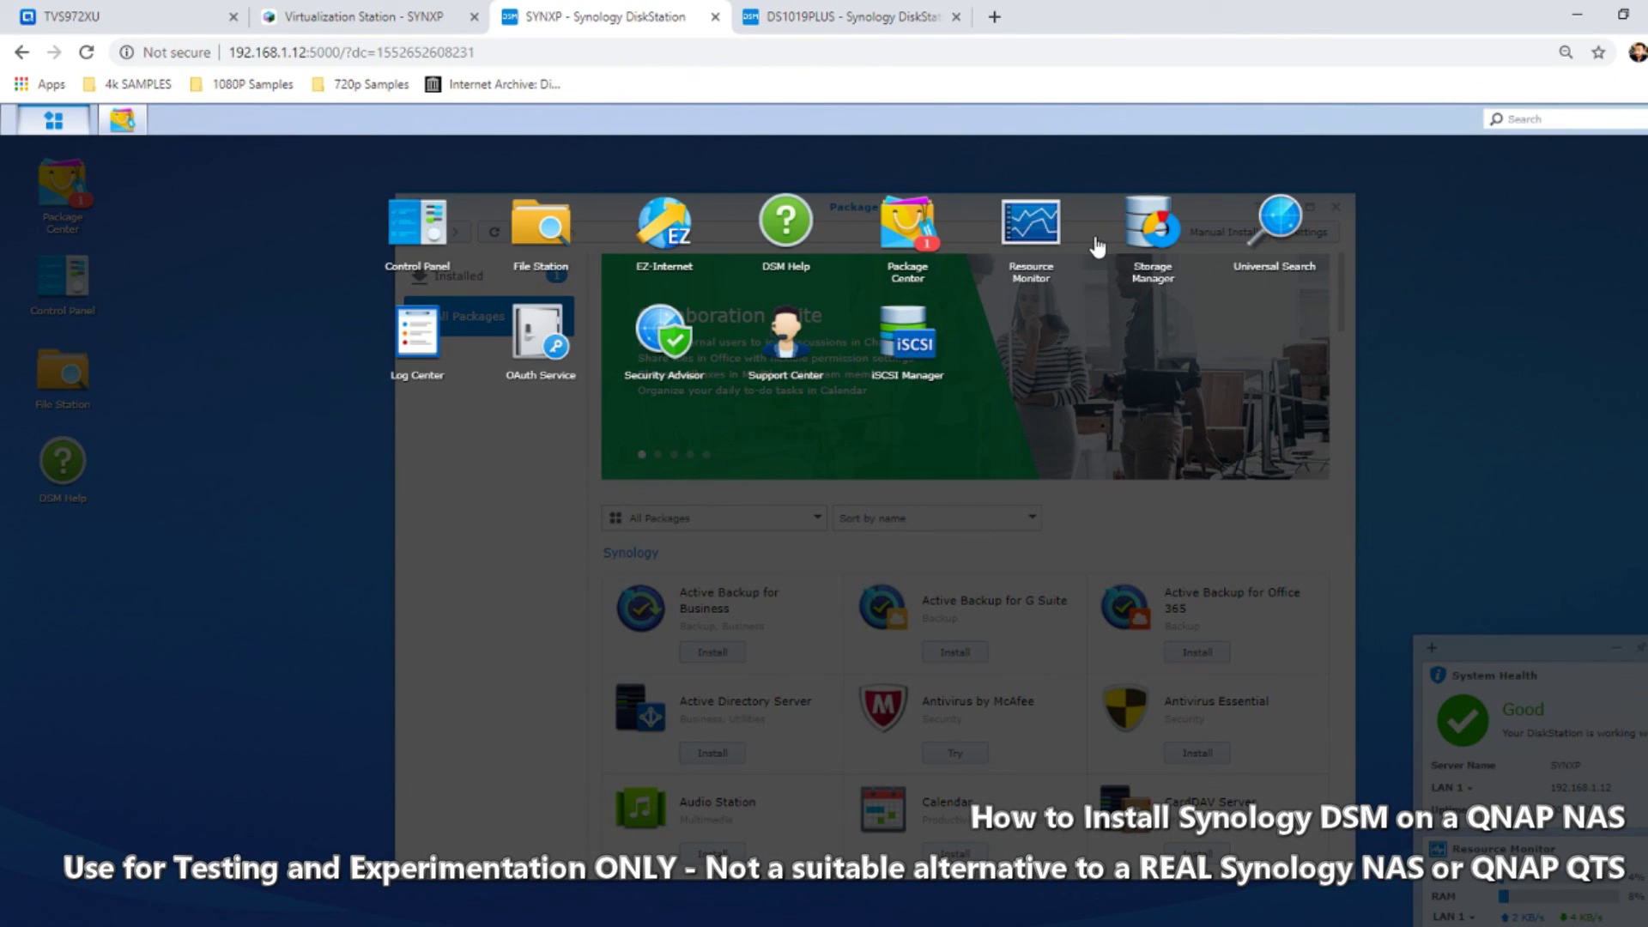
pyautogui.click(1157, 225)
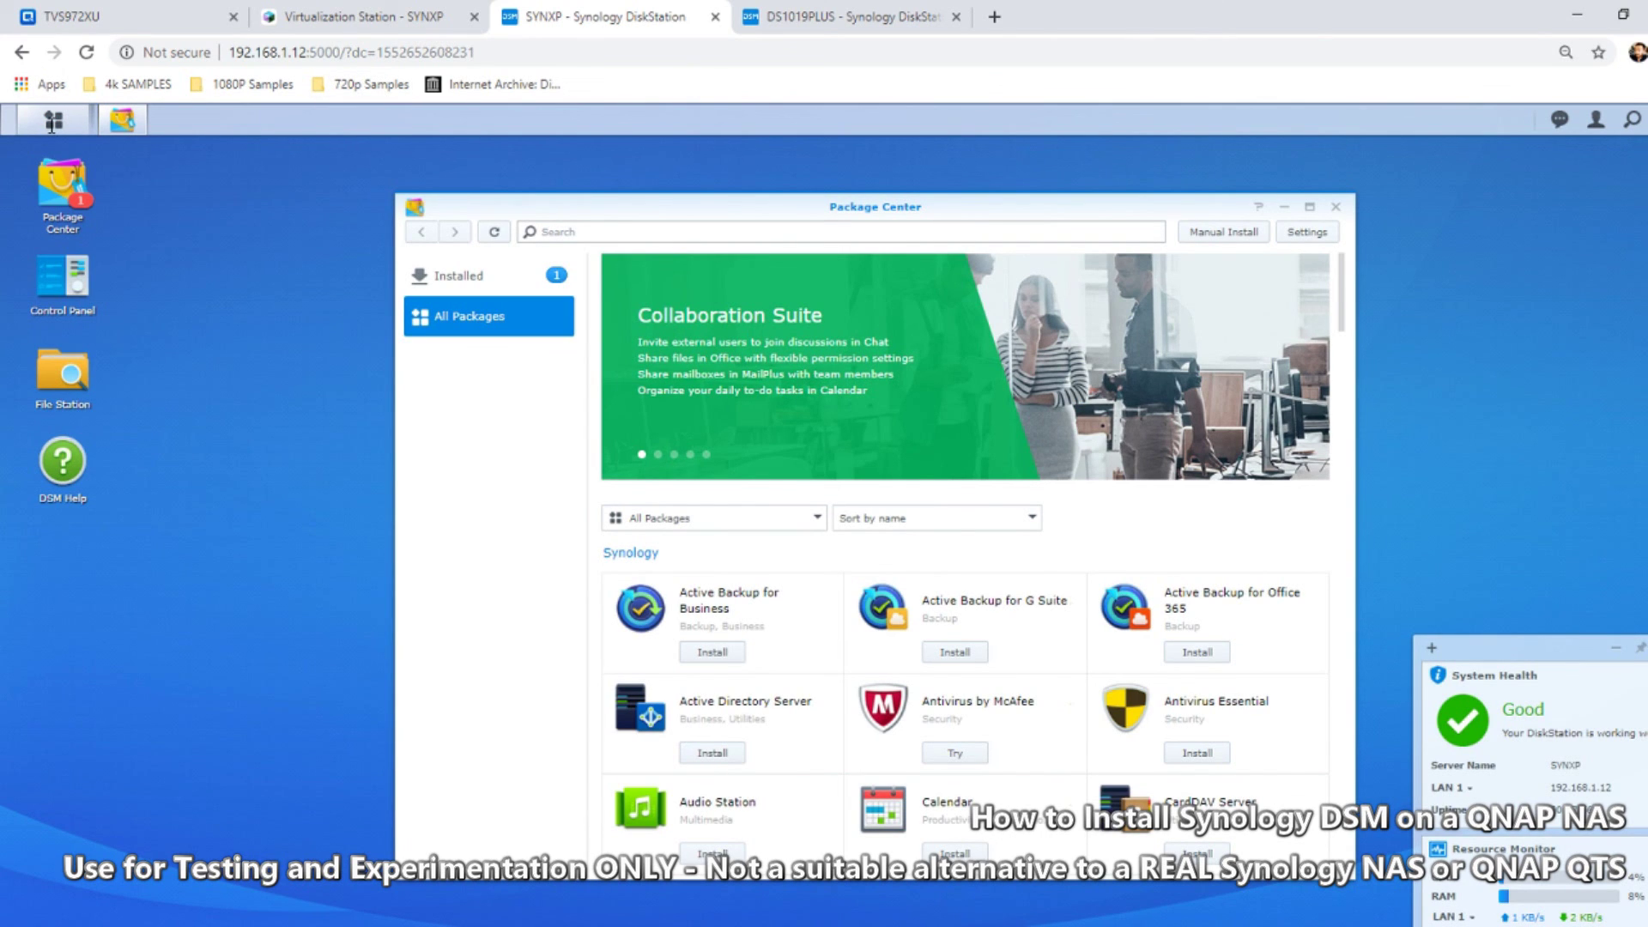
pyautogui.click(52, 125)
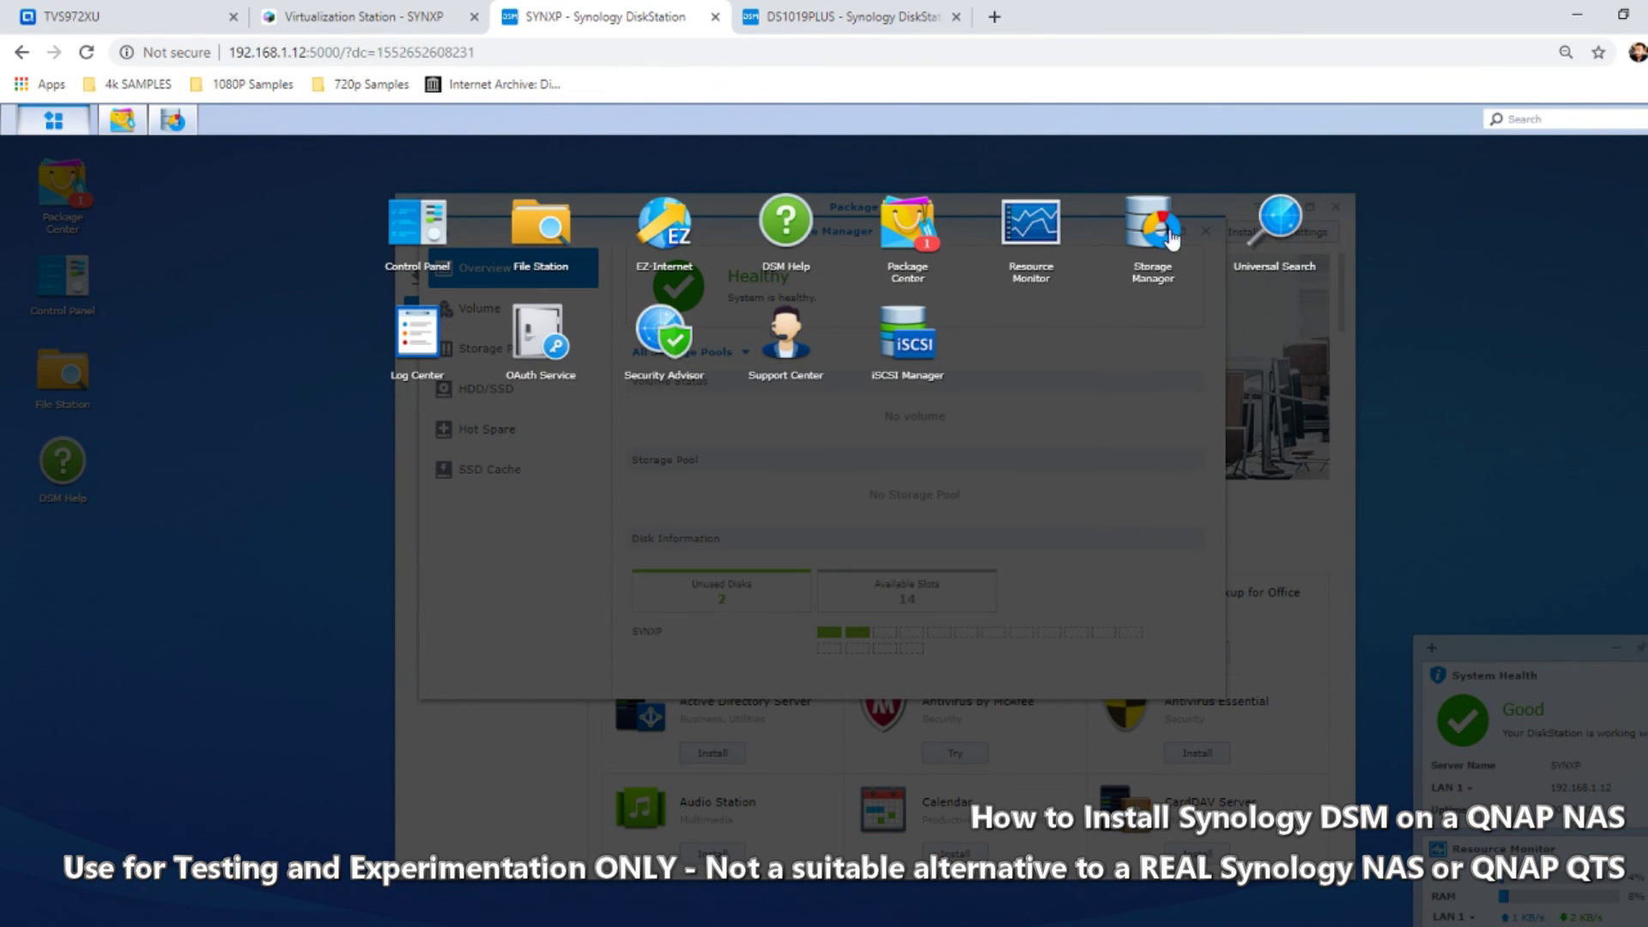
pyautogui.click(1033, 225)
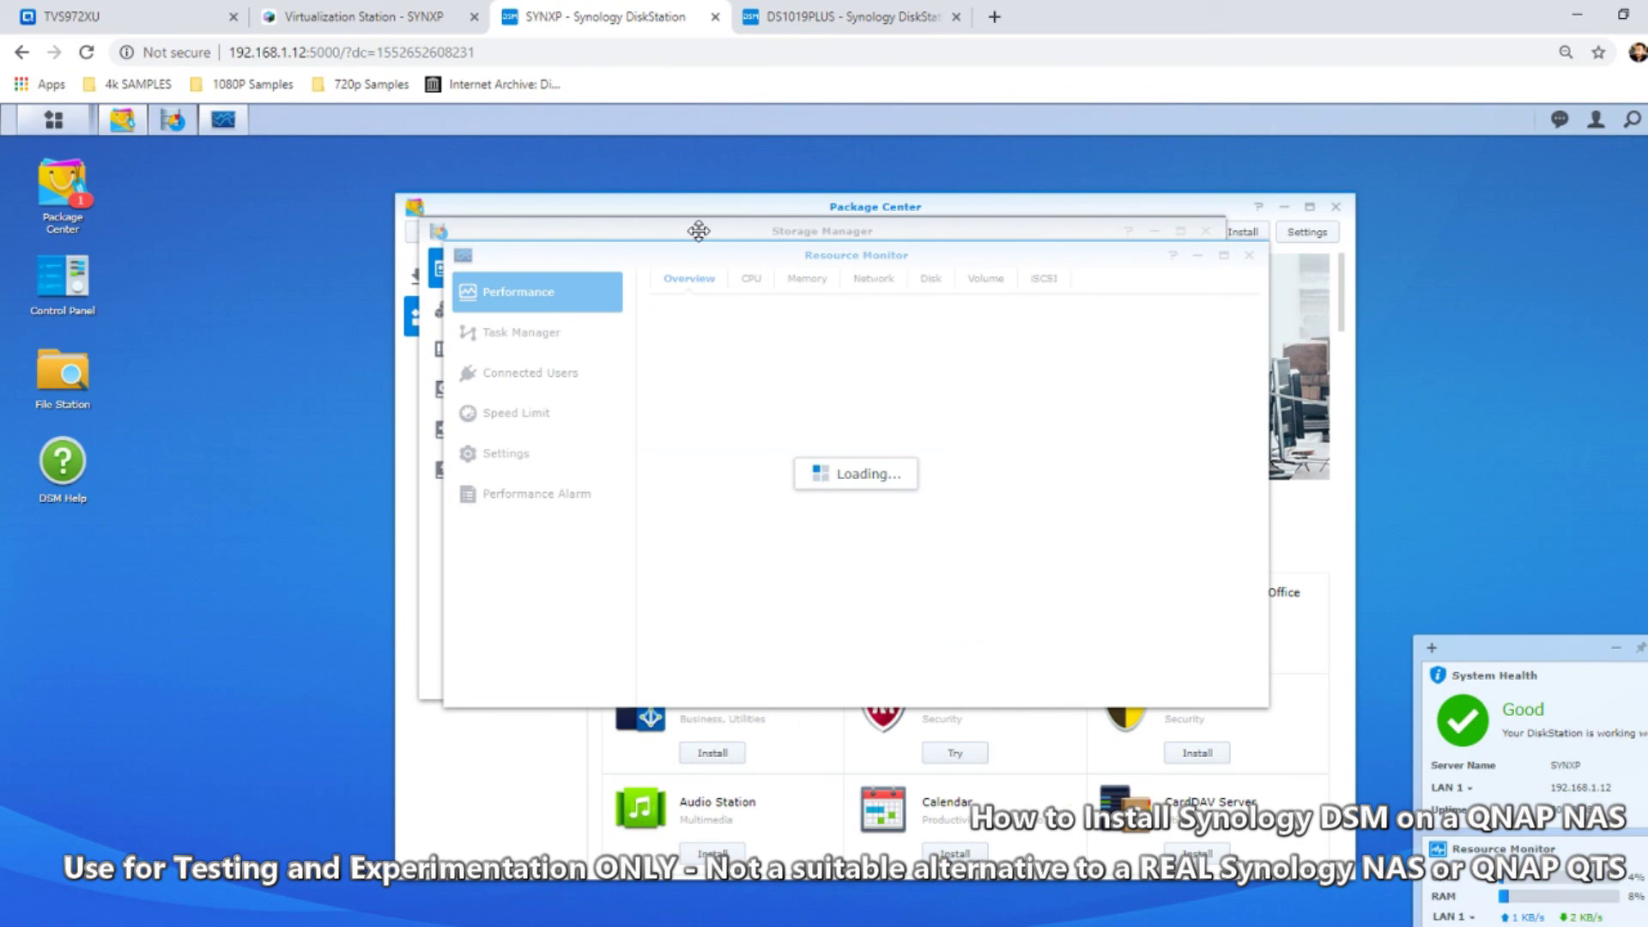
# Close DSM Help on the DS1019PLUS tab and return to SYNXP
pyautogui.click(846, 17)
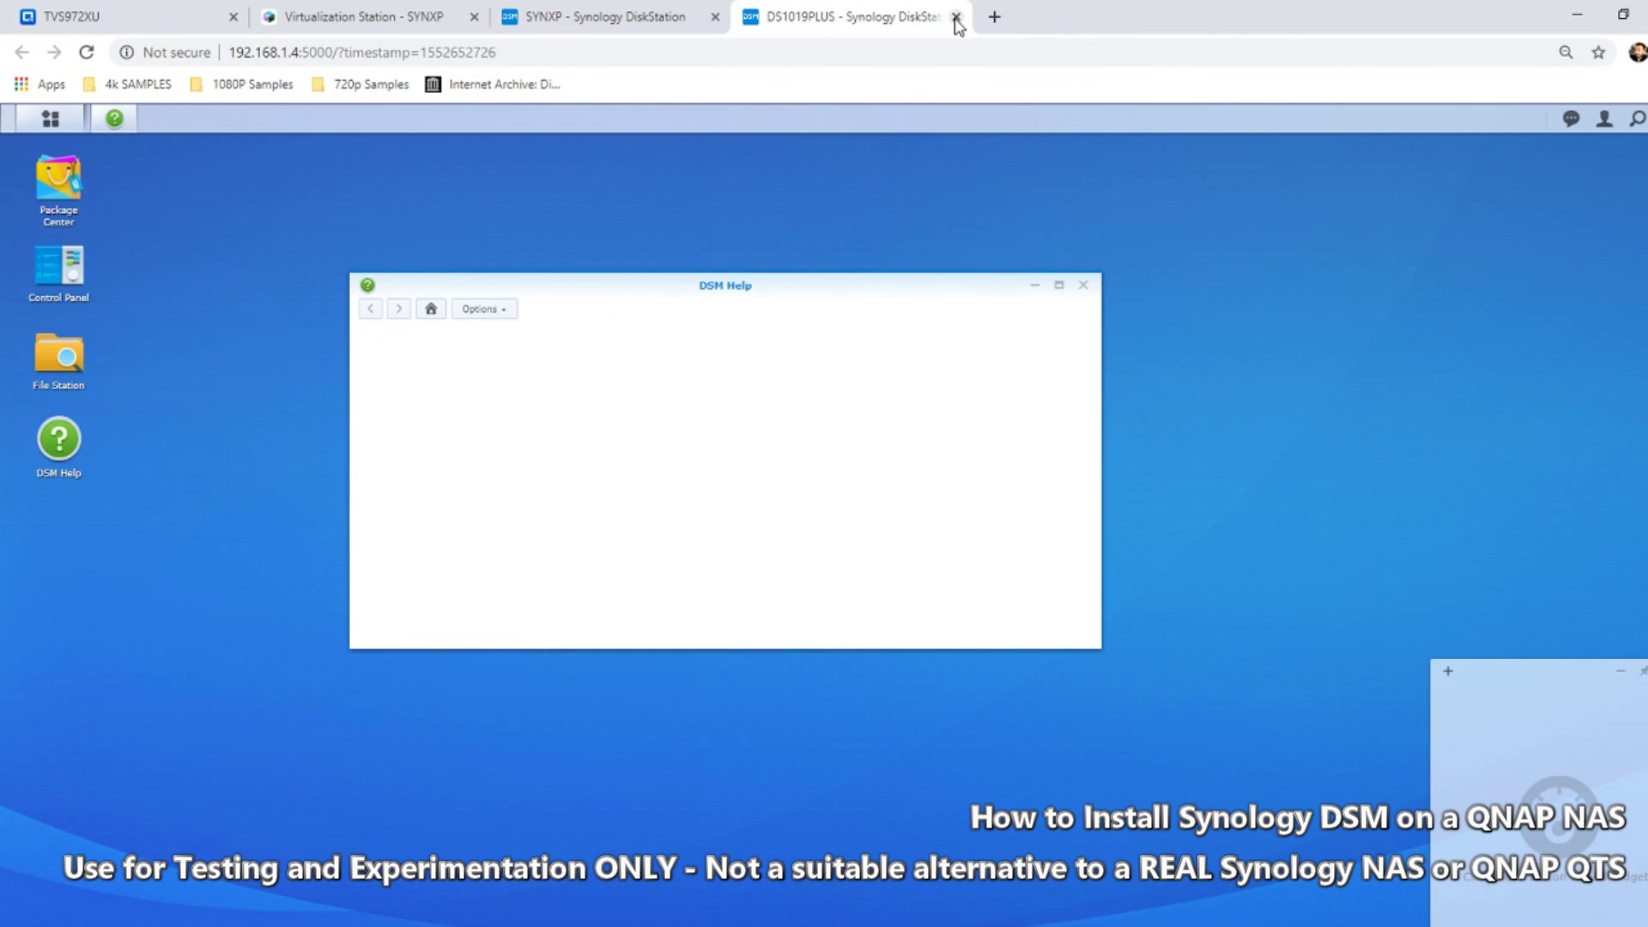
pyautogui.click(1085, 286)
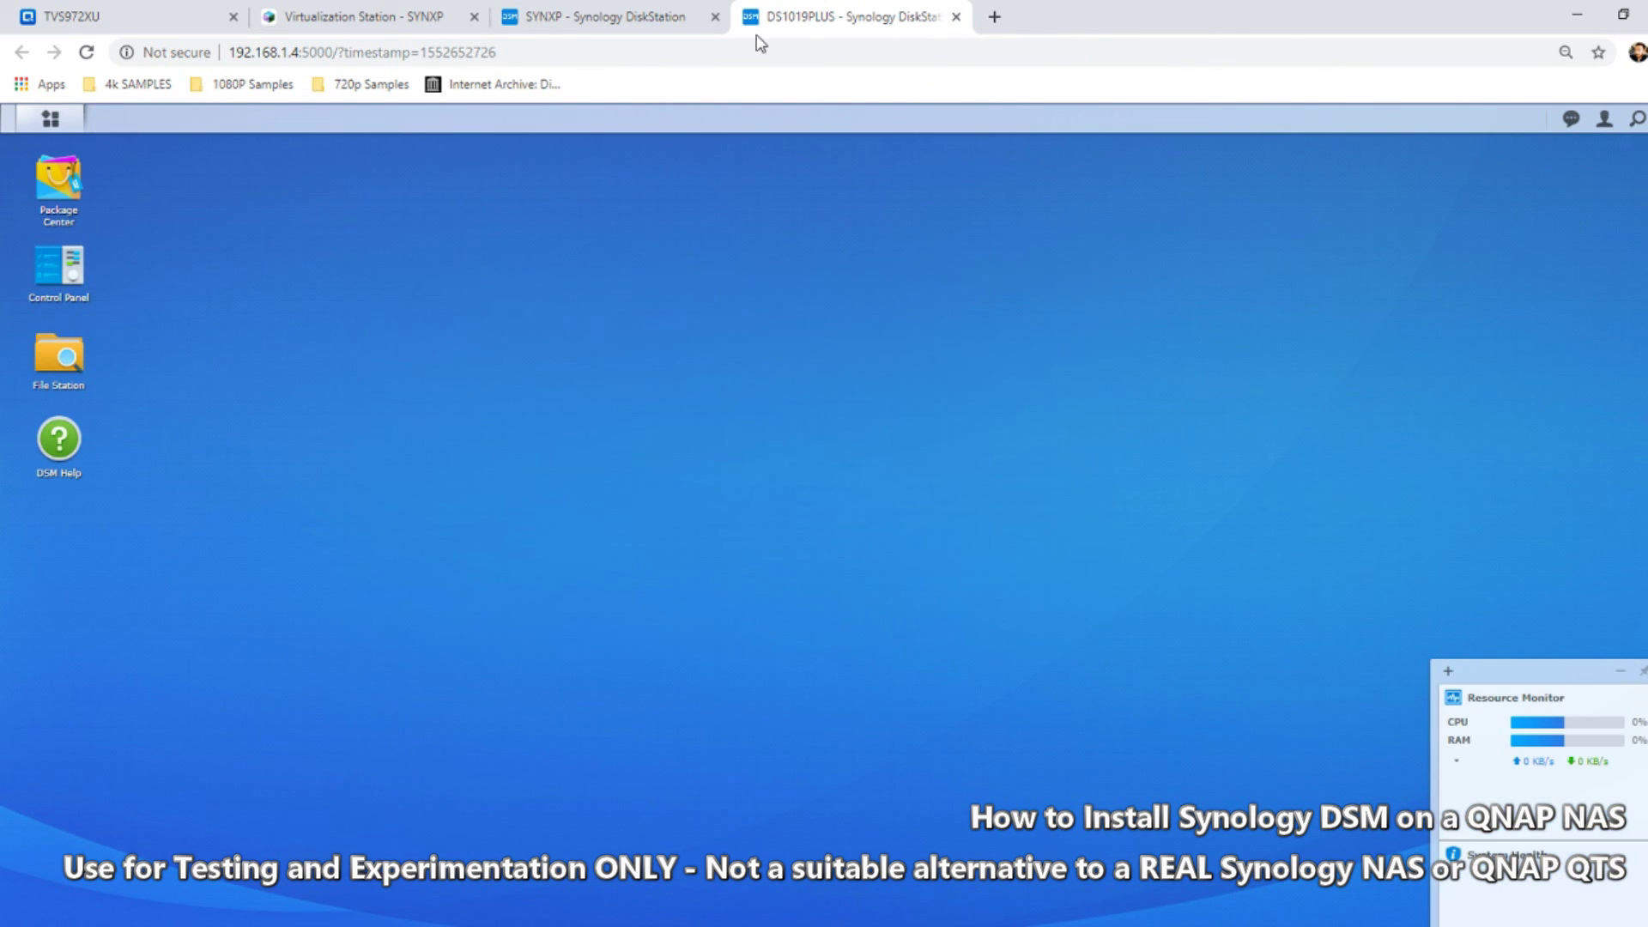
pyautogui.click(644, 10)
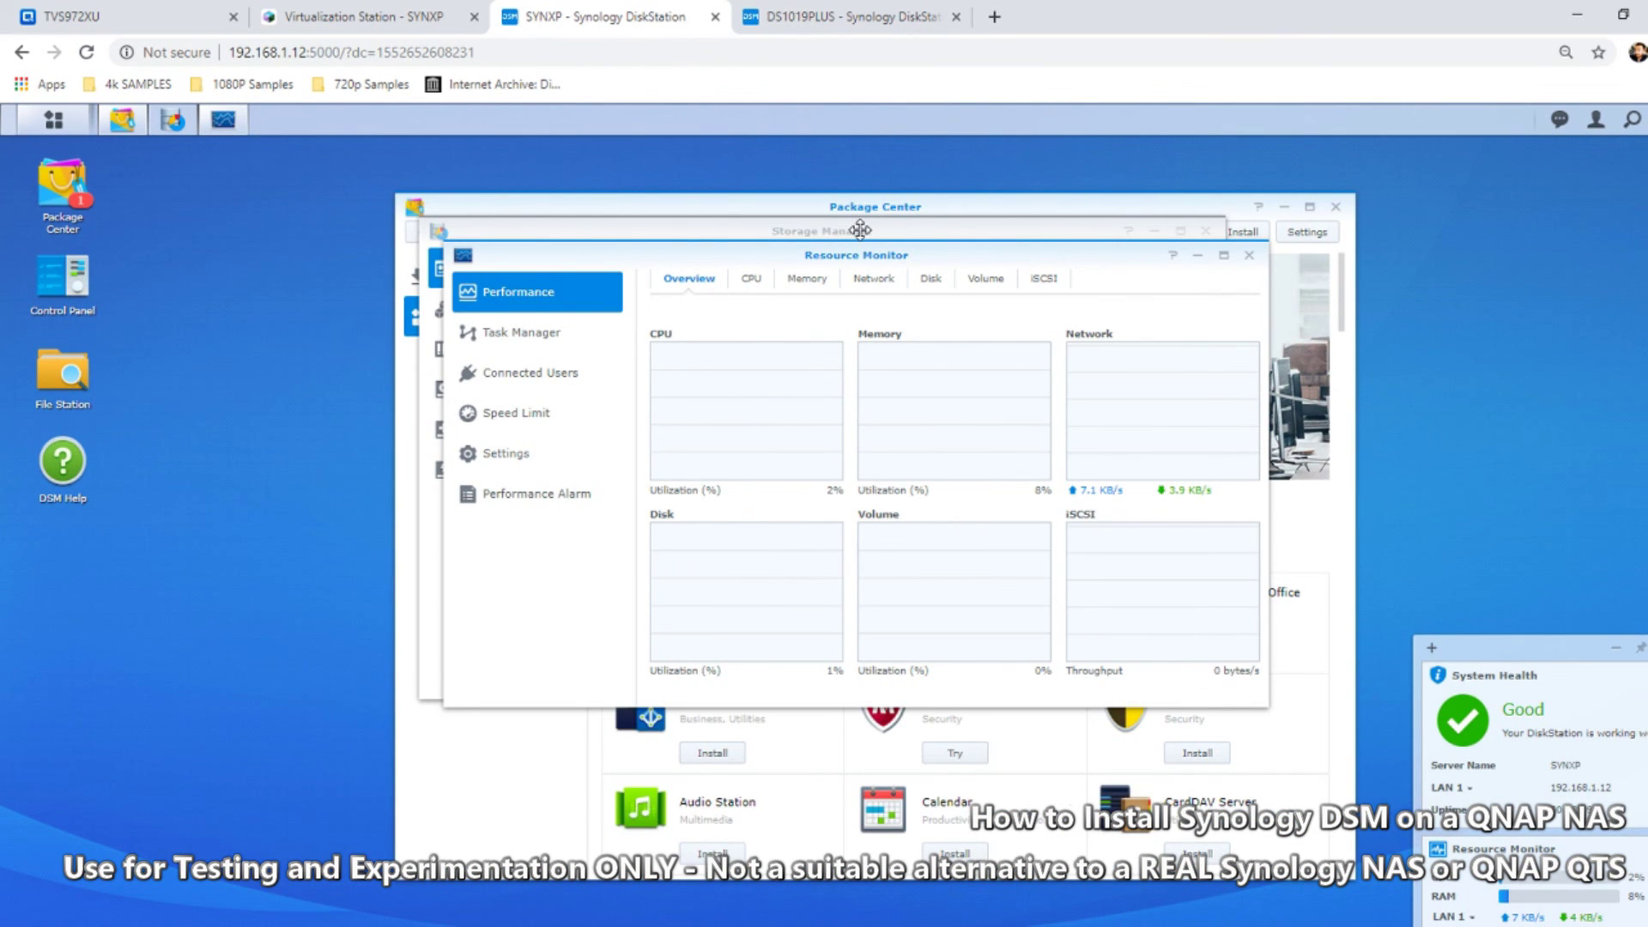
# Check Resource Monitor's CPU and memory views, minimise it, then view Storage Manager's volumes and pools
pyautogui.click(745, 281)
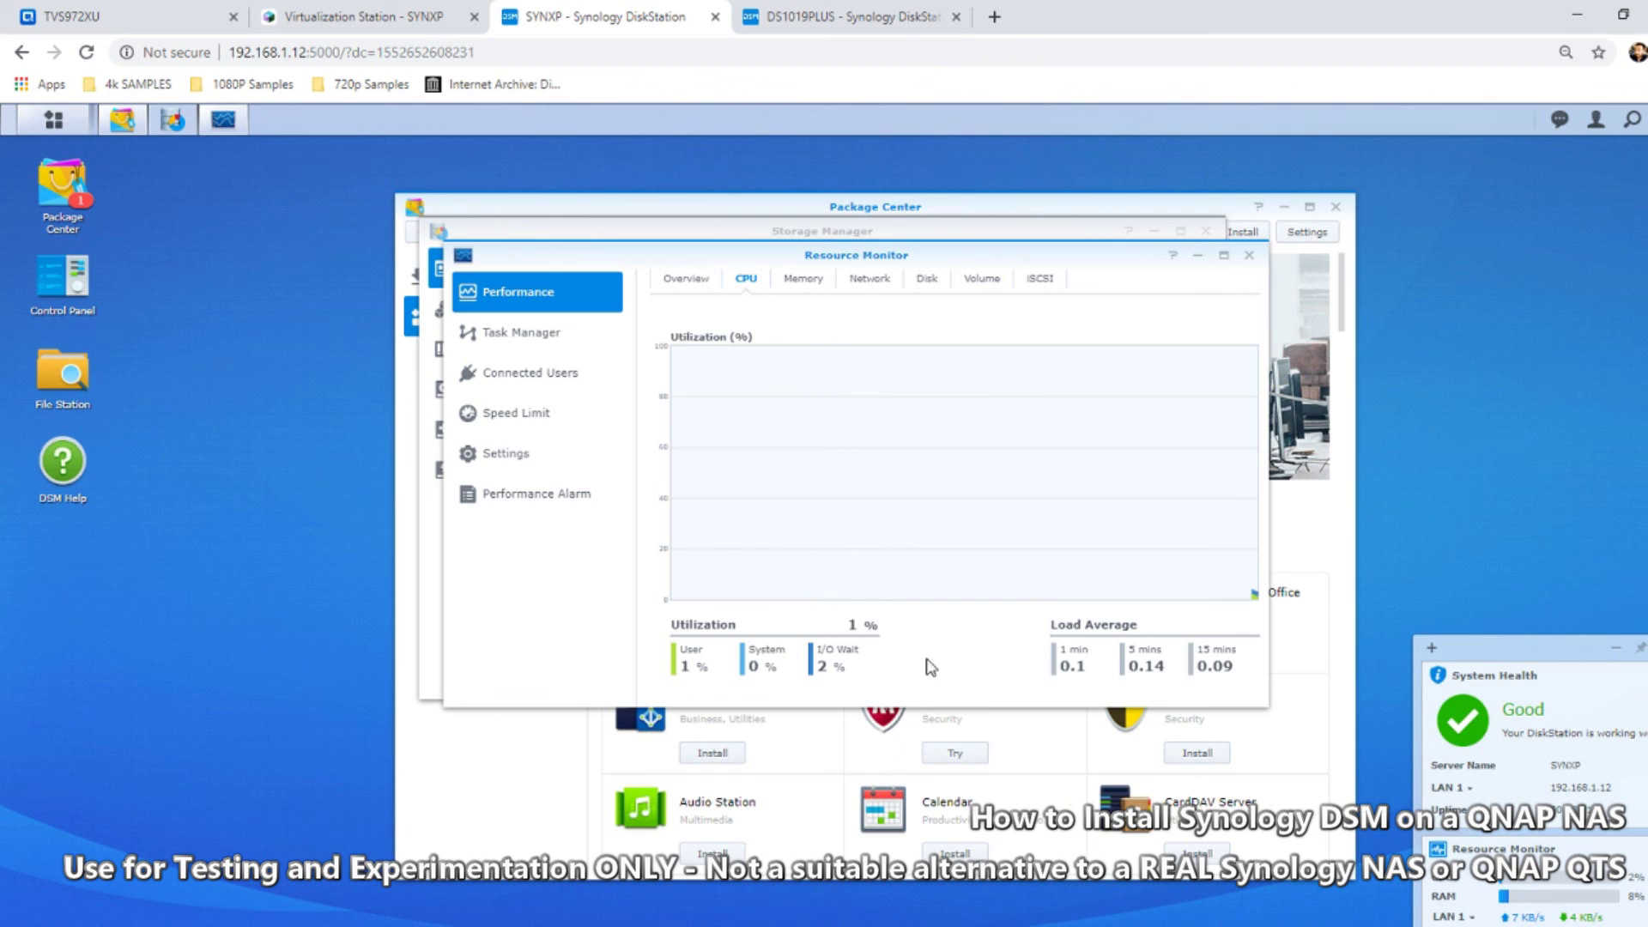
pyautogui.click(796, 287)
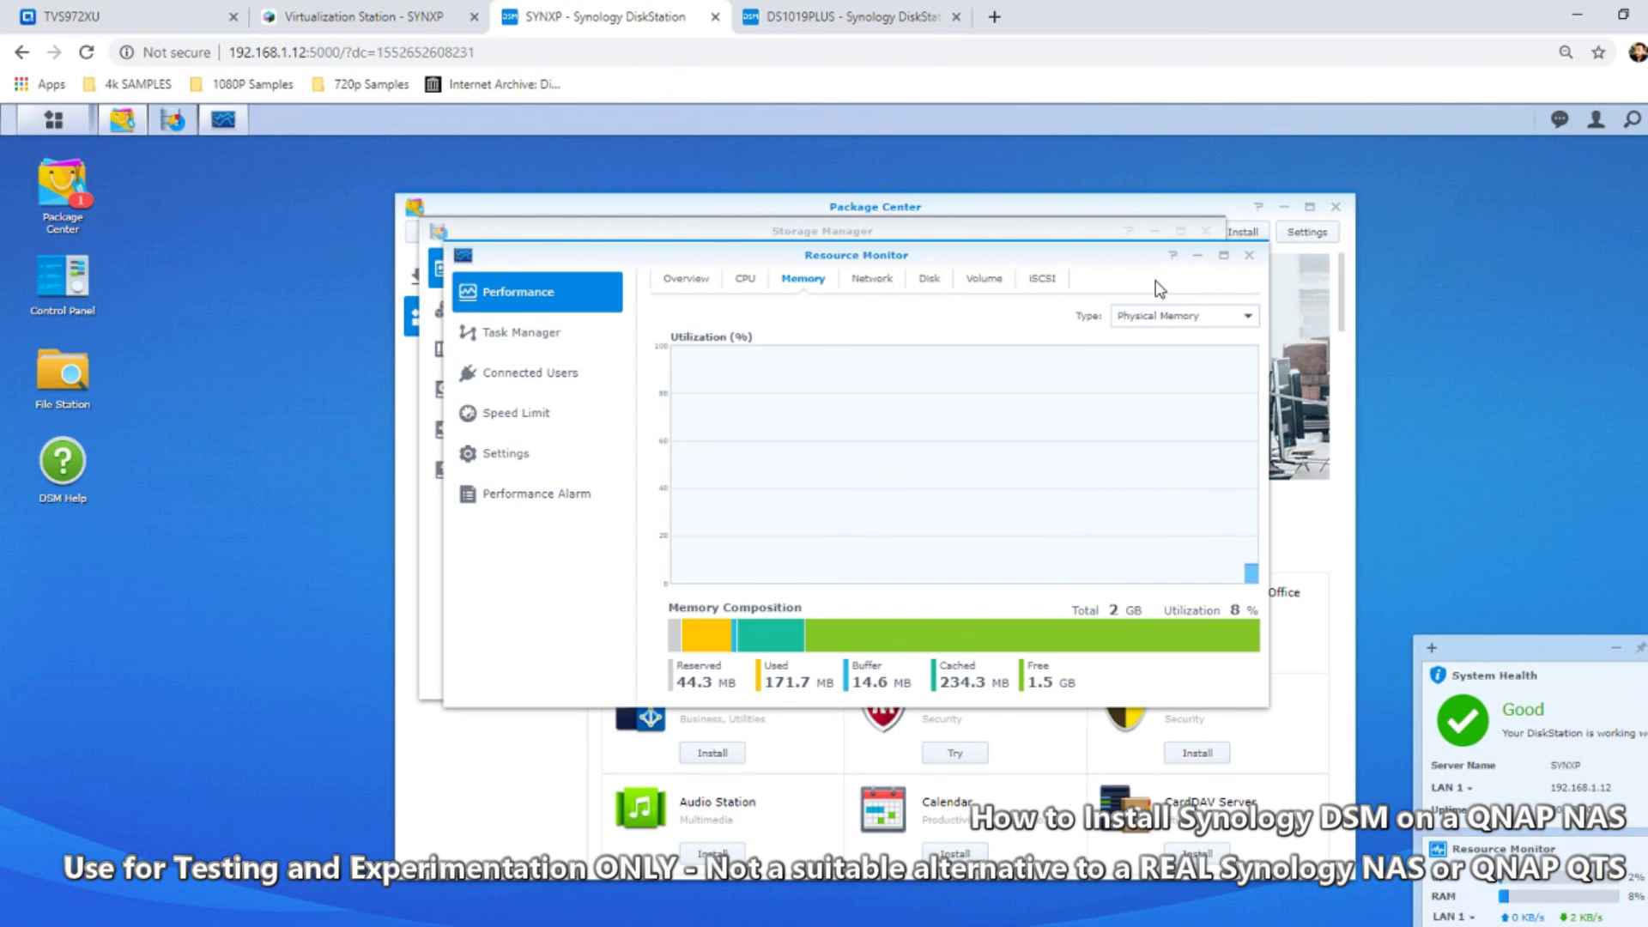
pyautogui.click(1198, 256)
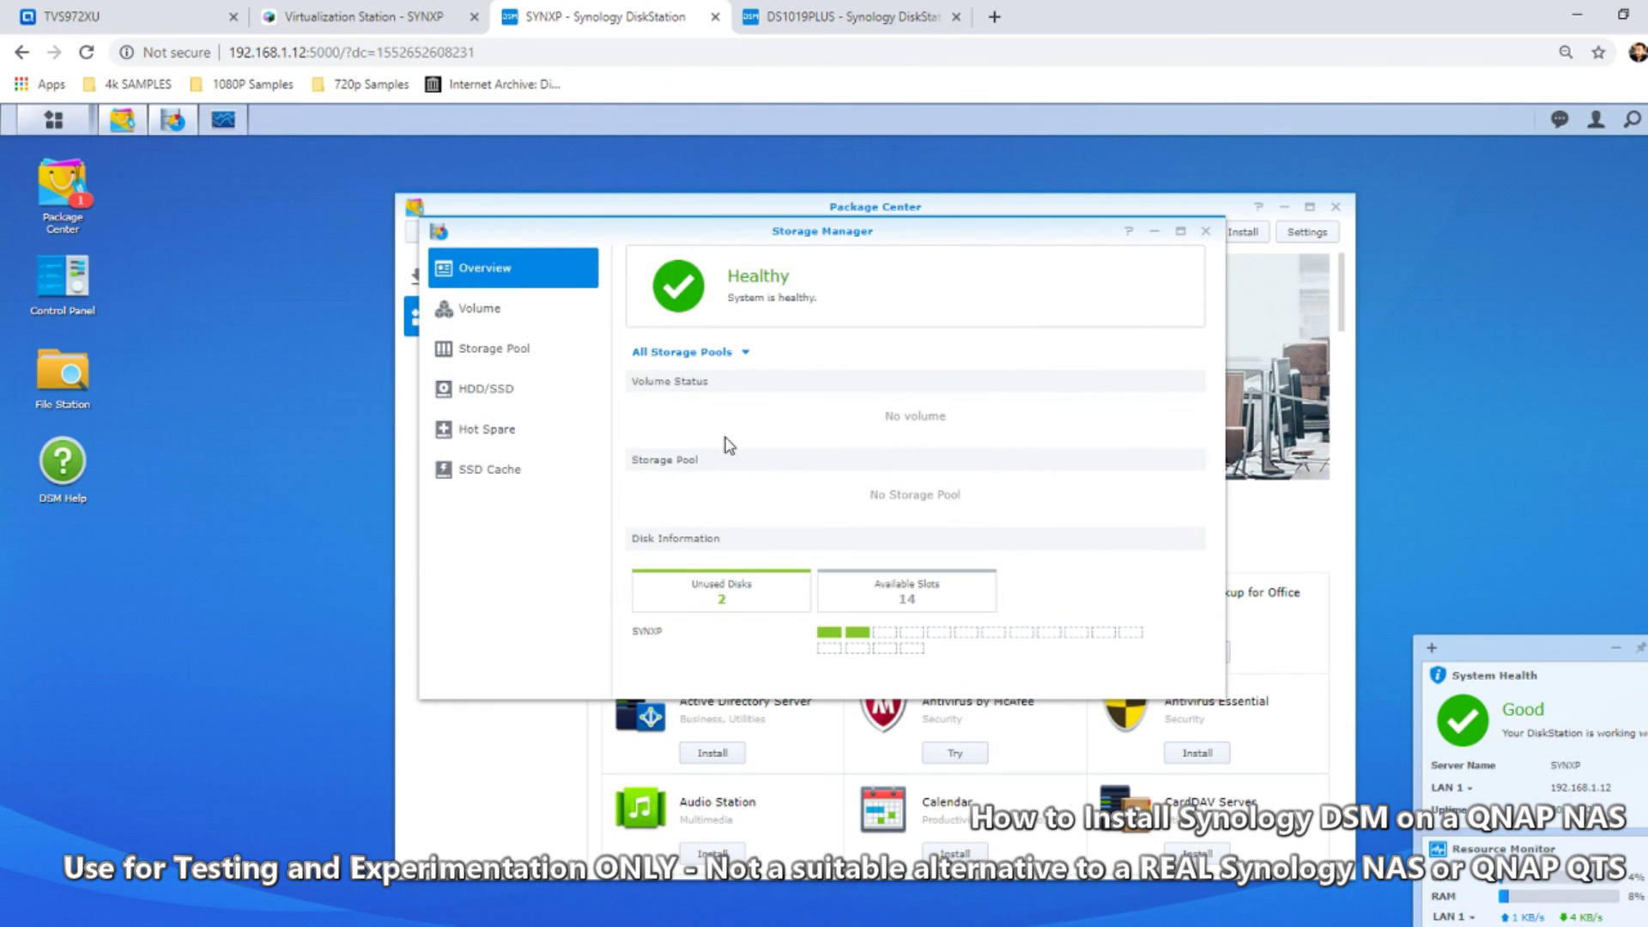
pyautogui.moveTo(872, 225); pyautogui.dragTo(595, 358)
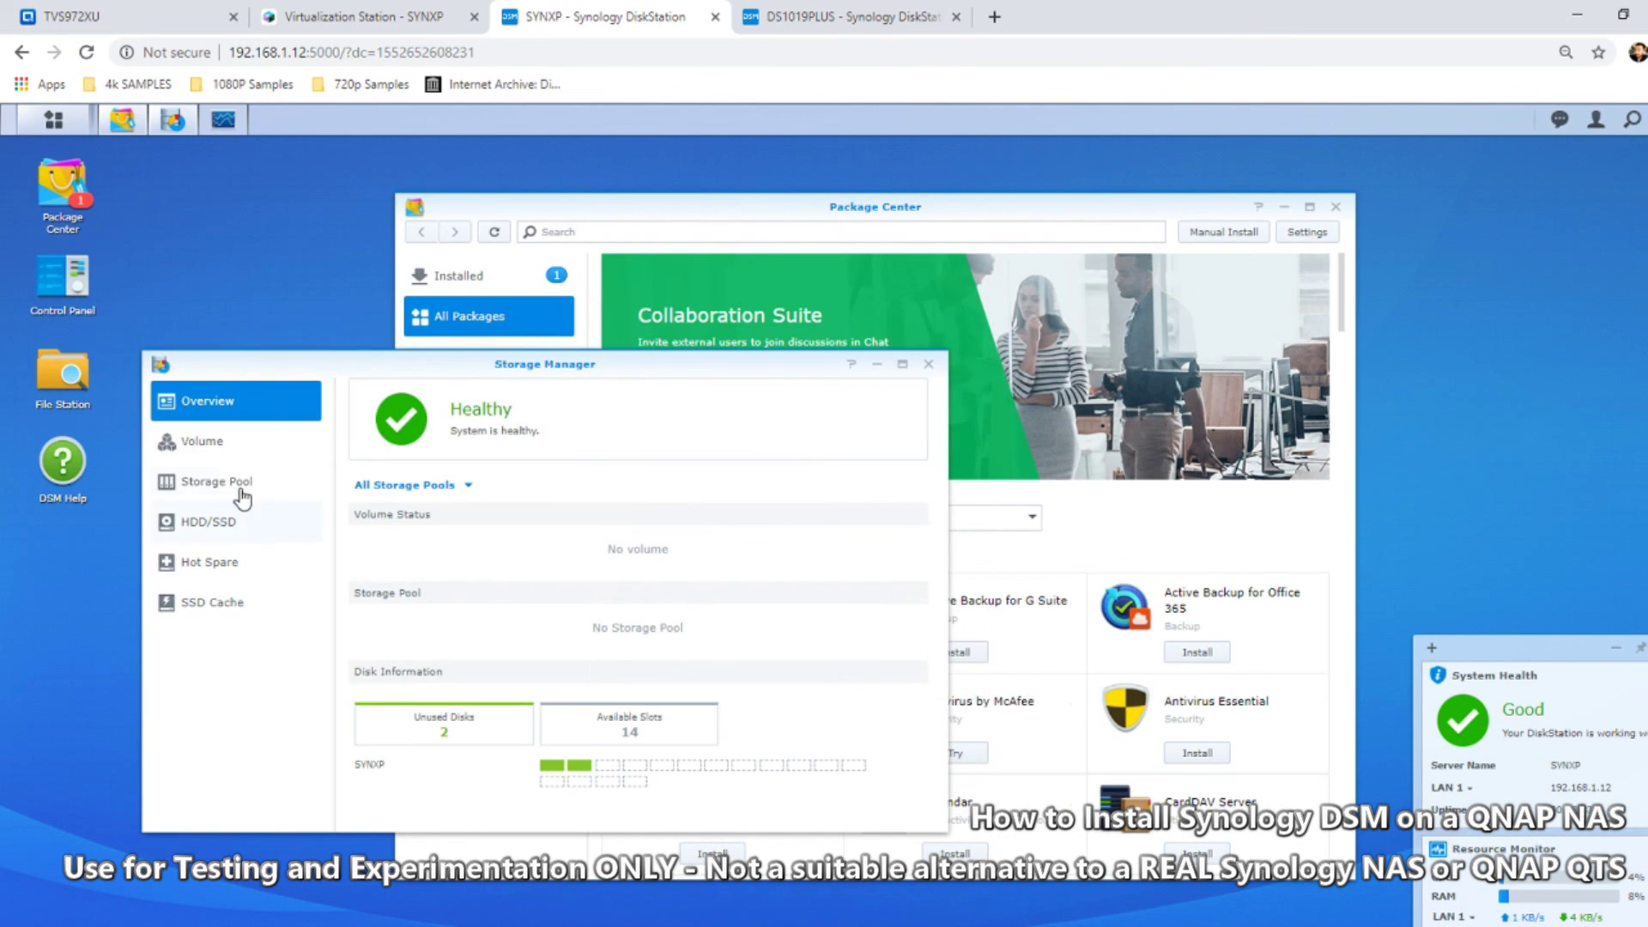
pyautogui.click(218, 447)
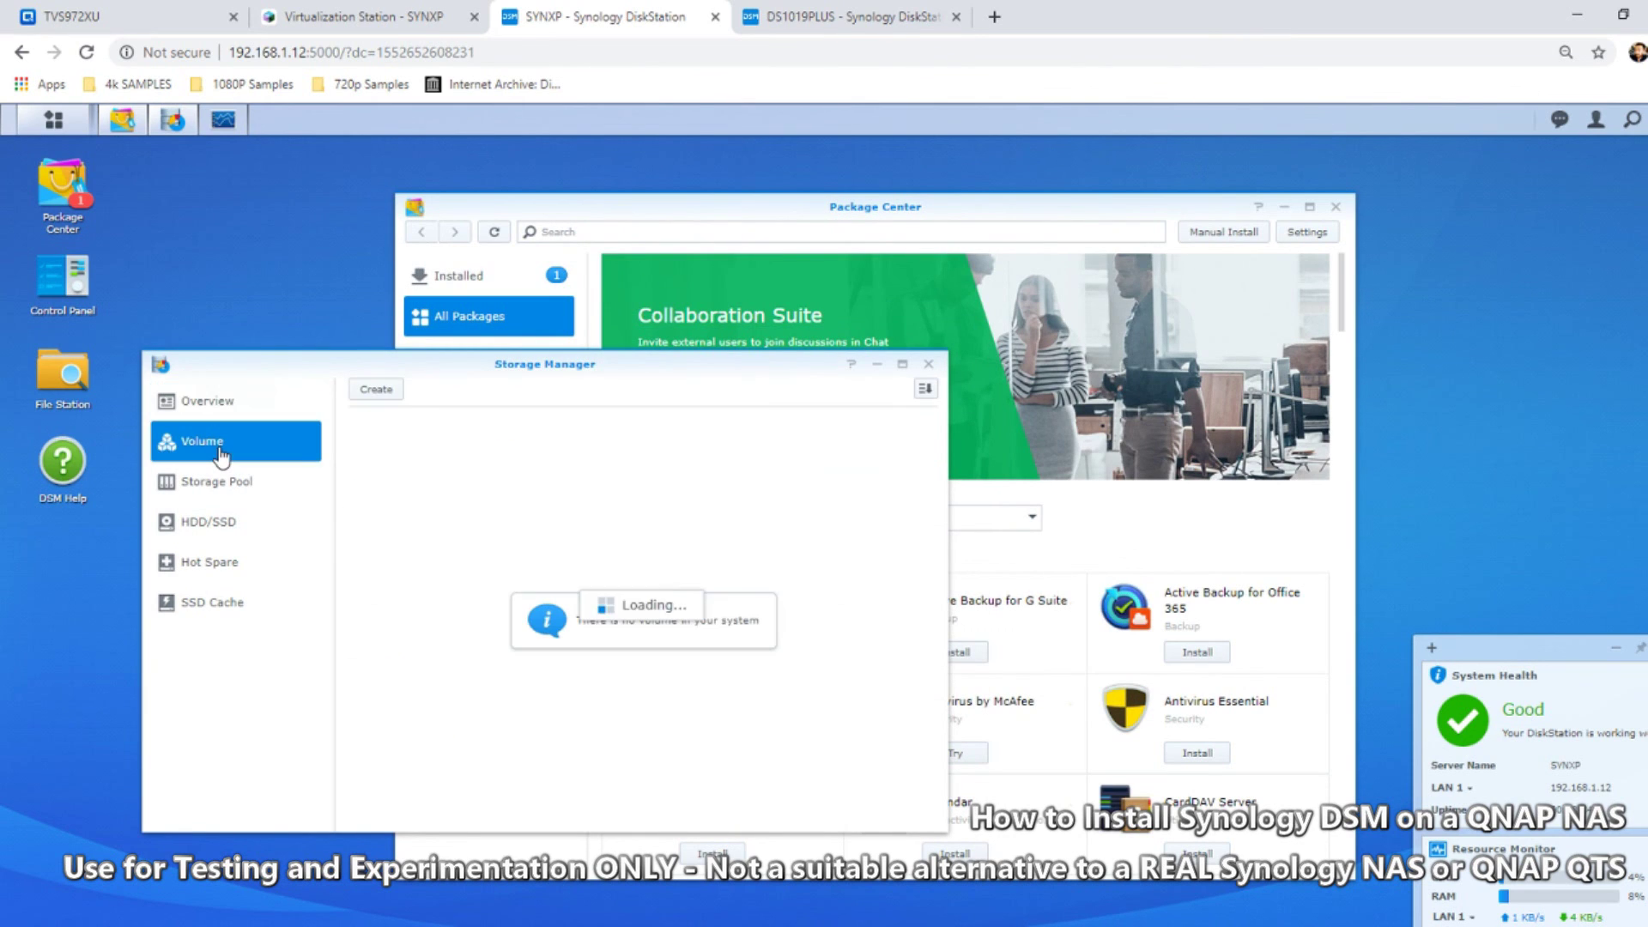
pyautogui.click(228, 491)
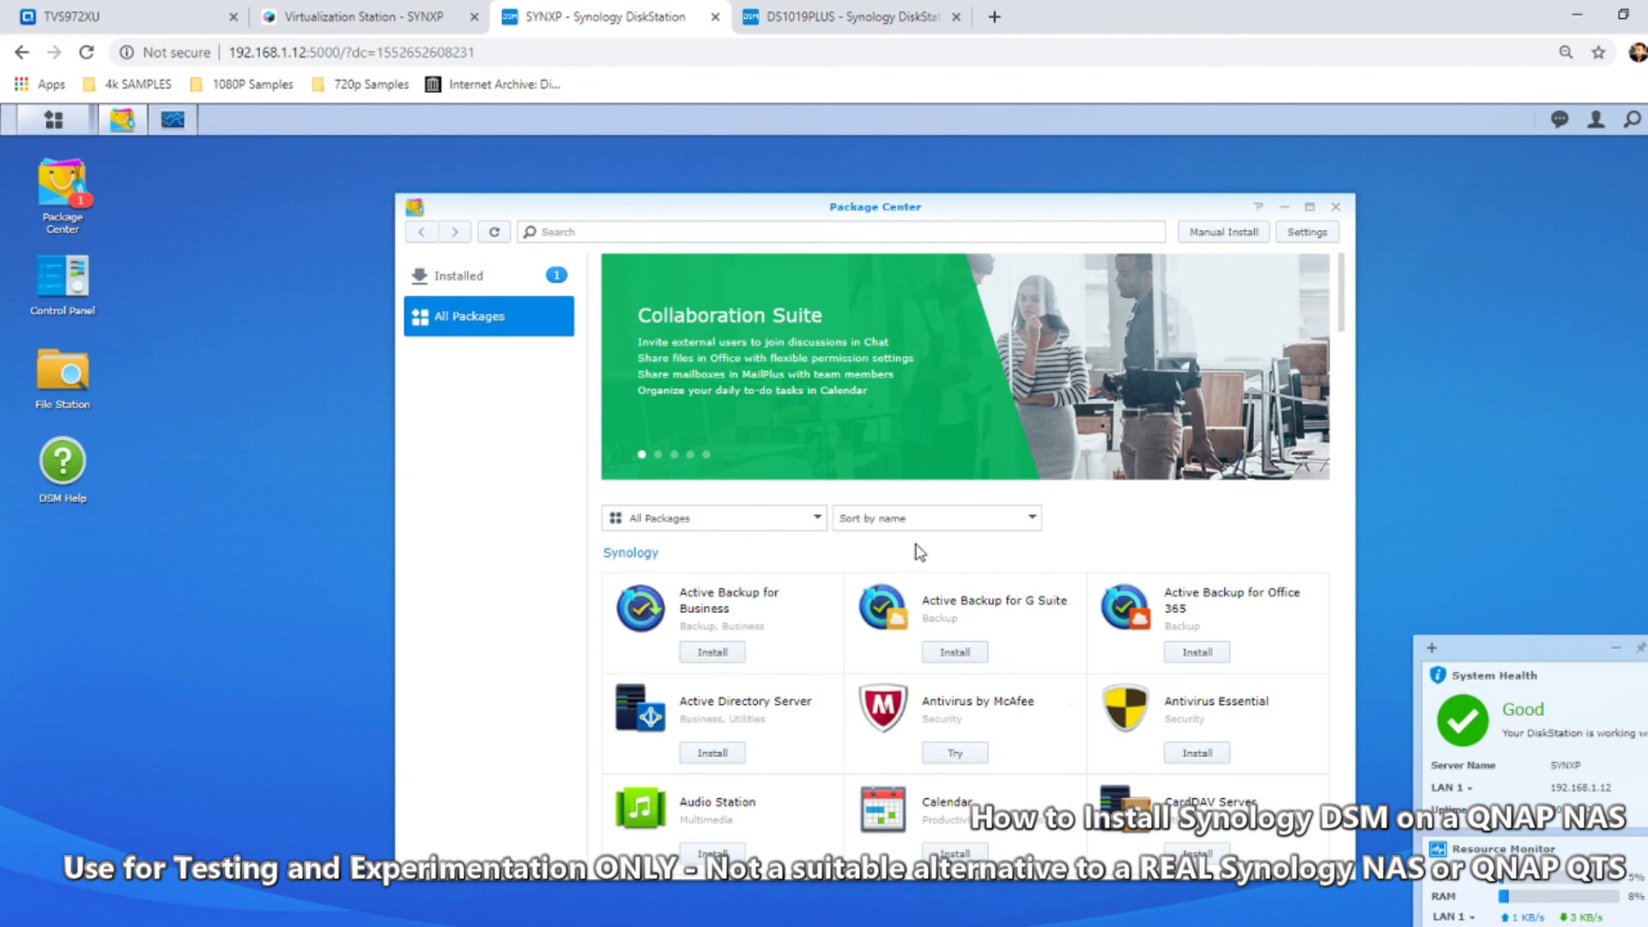
# Switch from DSM to the Virtualization Station console, then the TVS972XU management page
pyautogui.scroll(-5, 919, 553)
pyautogui.scroll(5, 909, 601)
pyautogui.click(292, 13)
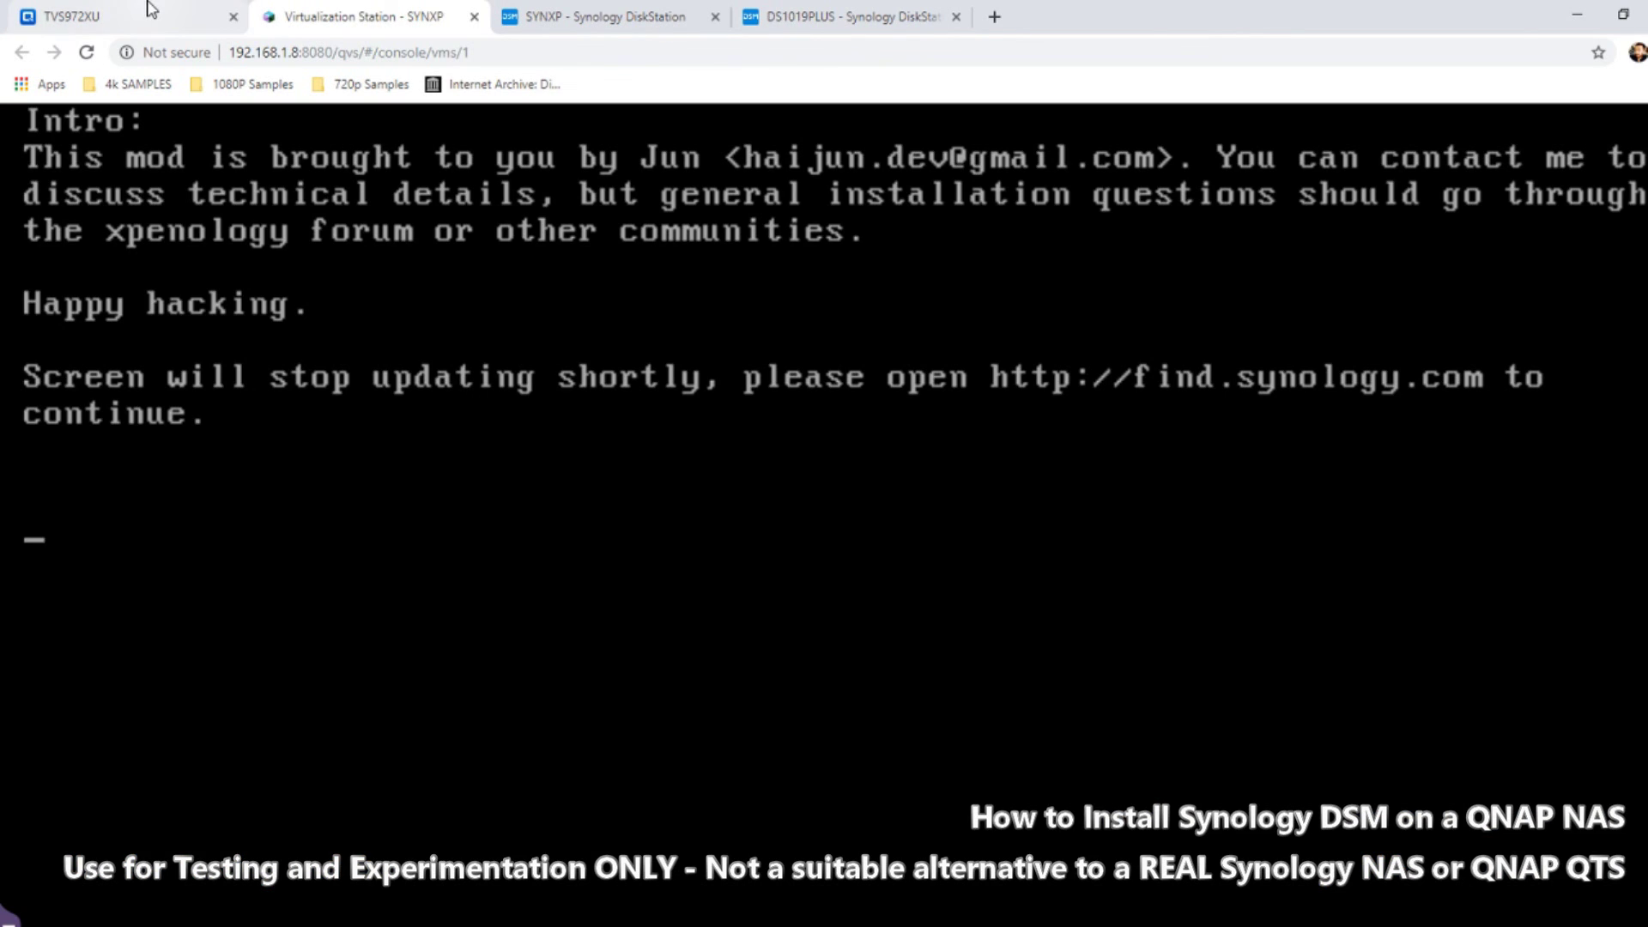
pyautogui.click(142, 15)
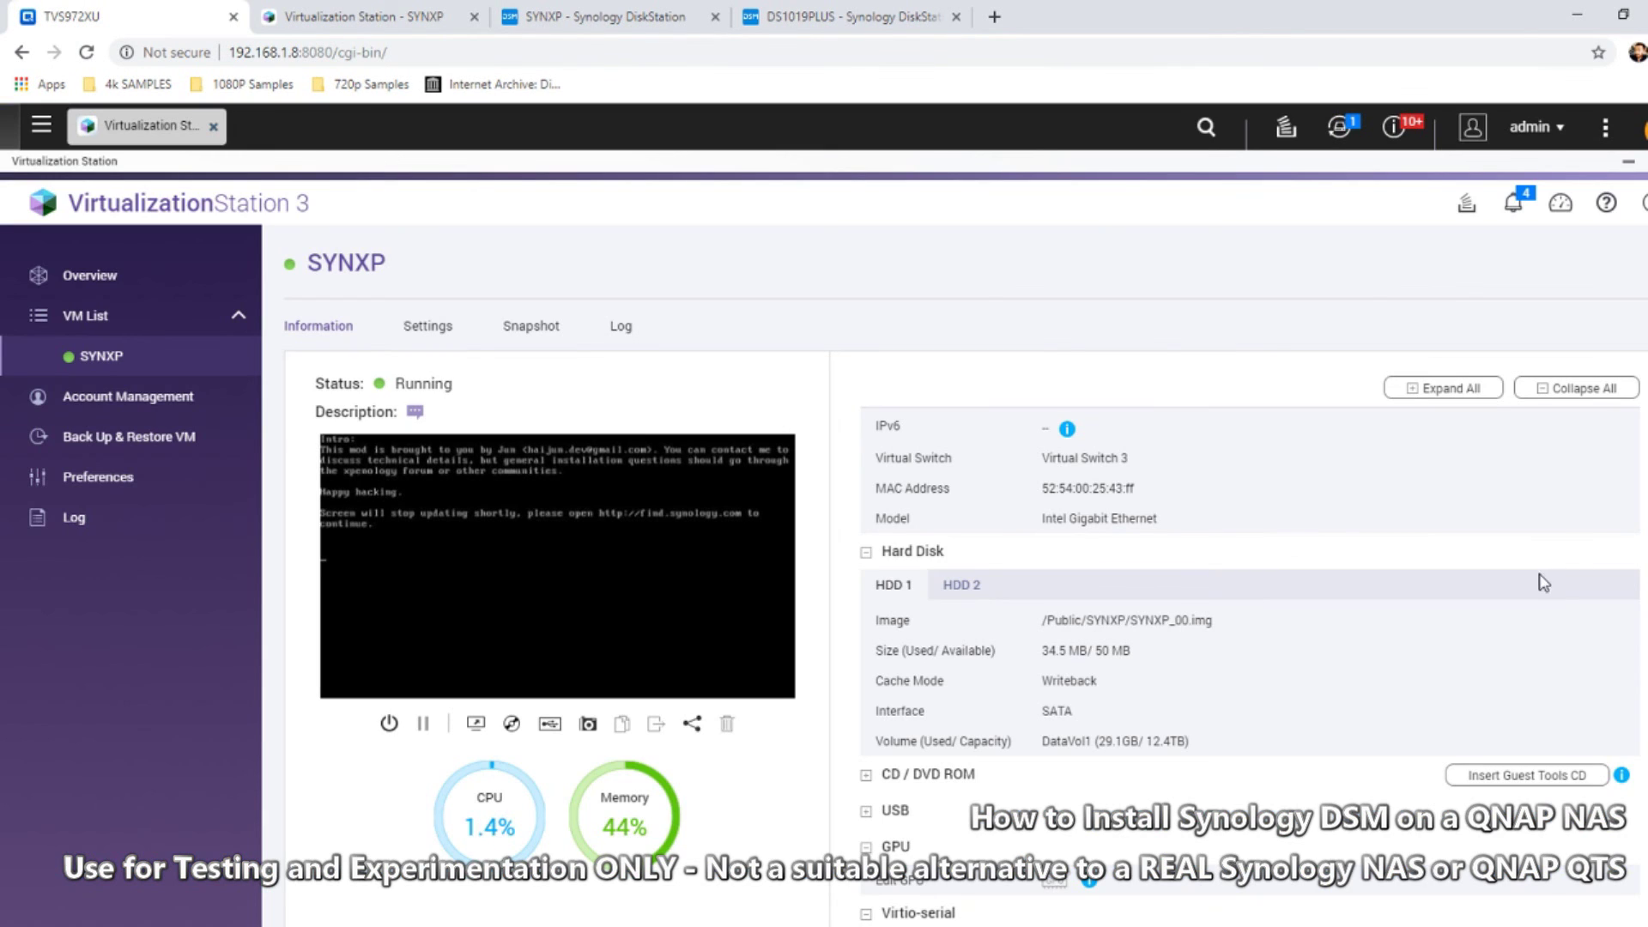